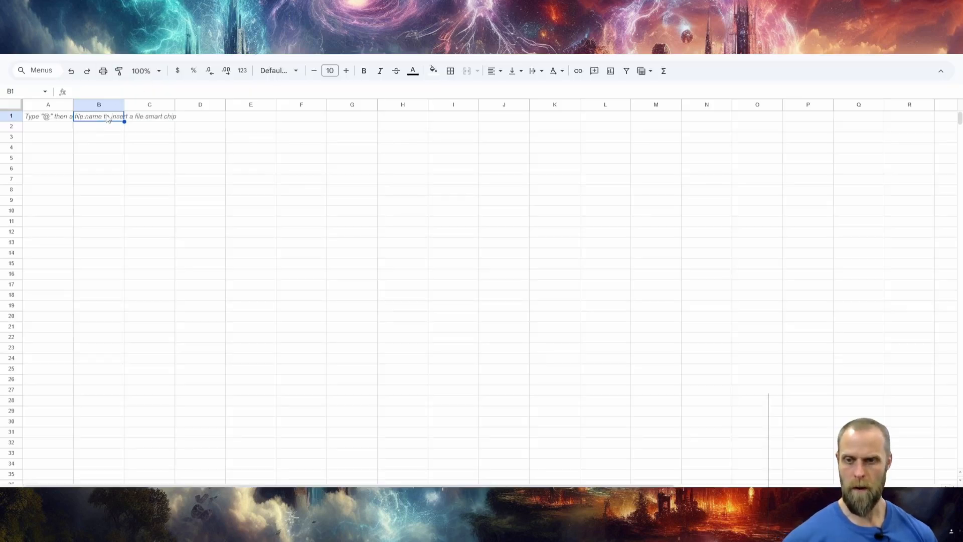
Paste the deck name "Living Energy" into B1 of the blank sheet as unformatted text.
{"action": "type", "text": "Living Energy"}
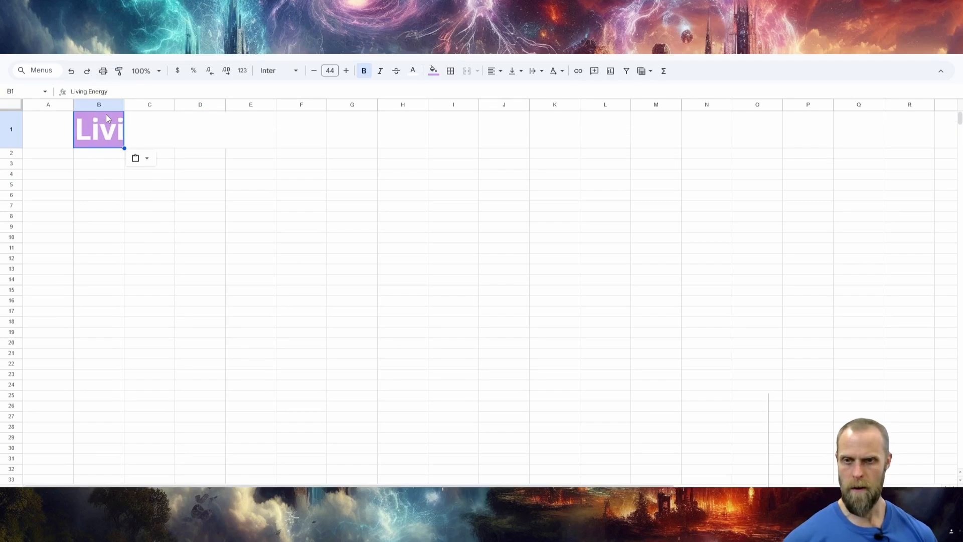
{"action": "key", "text": "ctrl+z"}
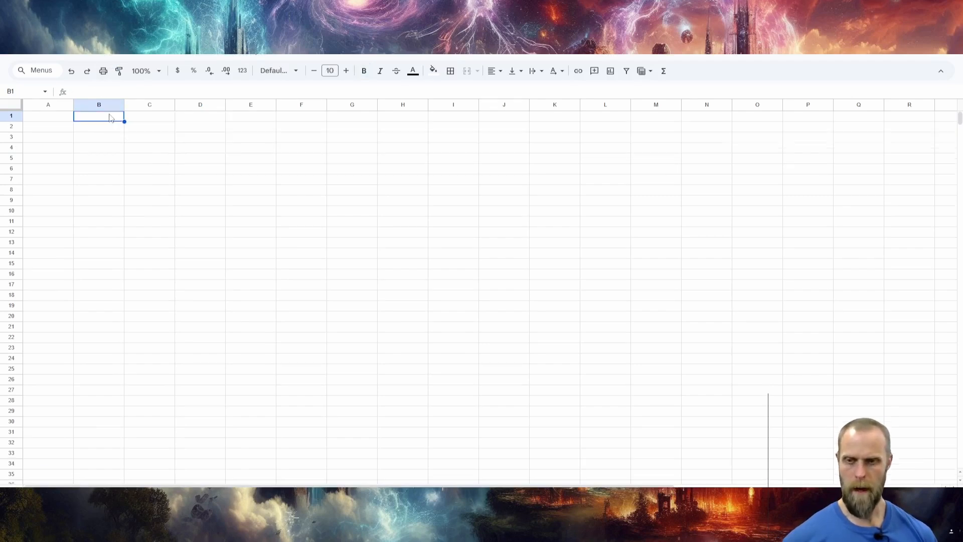
{"action": "type", "text": "Living Energy"}
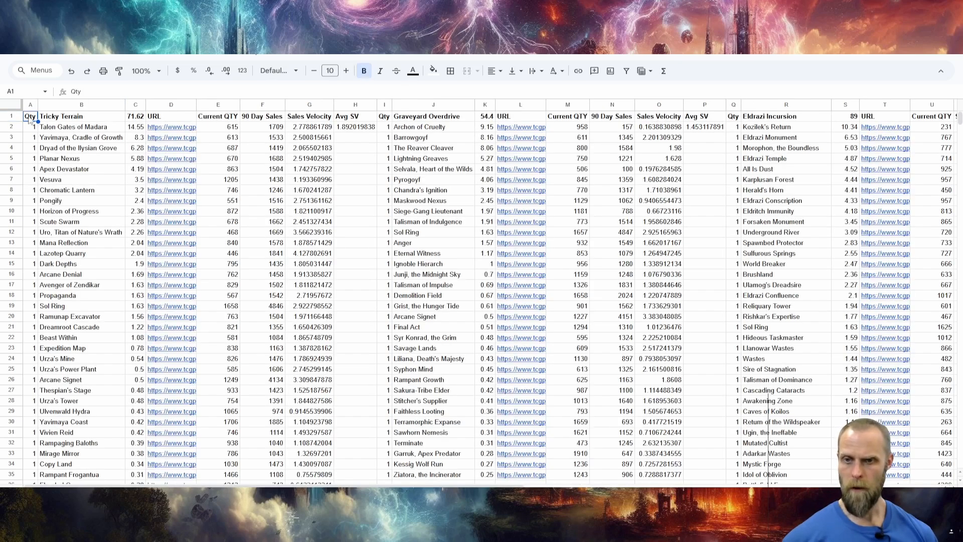
Copy the header row A1:G1 from the existing deck data sheet and paste it at A1 of the blank sheet.
{"action": "left_click_drag", "start_coordinate": [30, 120], "coordinate": [328, 118]}
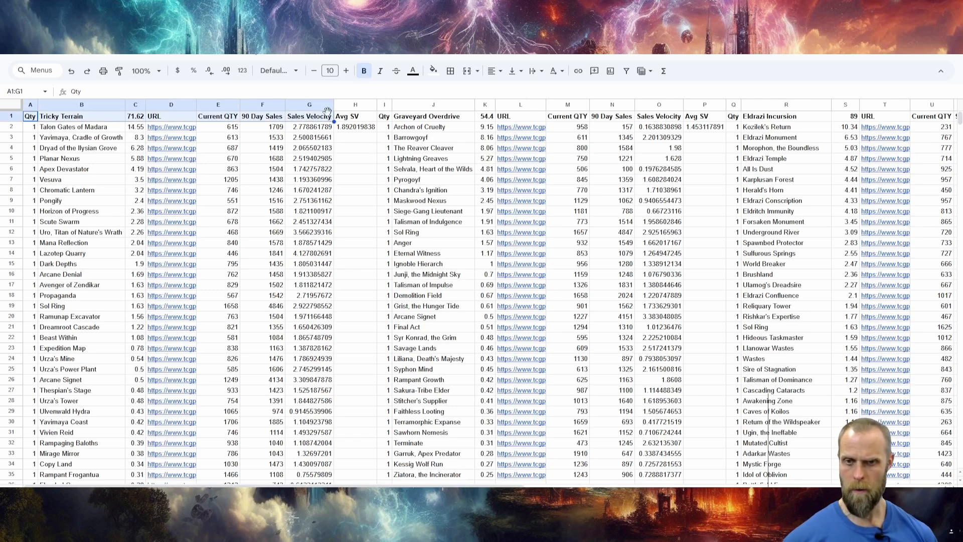
{"action": "key", "text": "ctrl+c"}
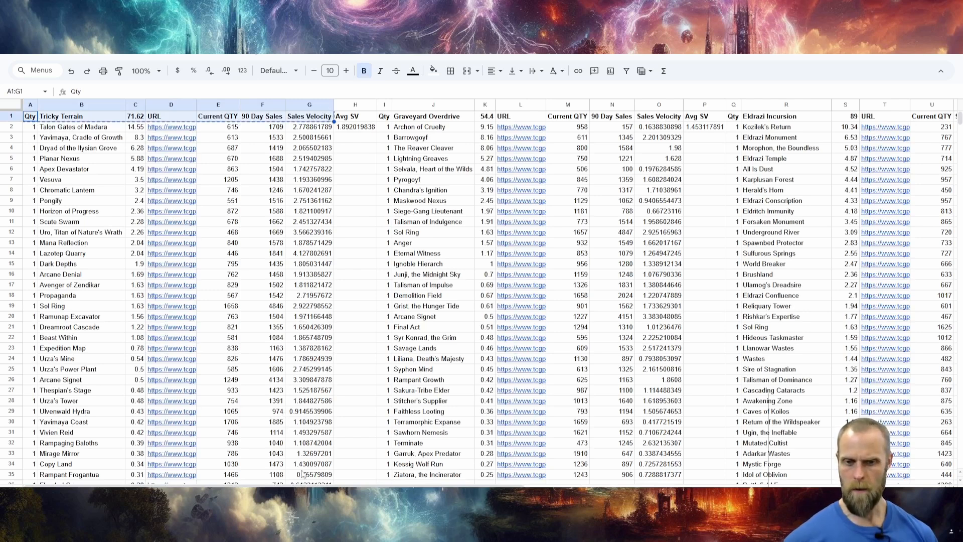
{"action": "left_click", "coordinate": [236, 494]}
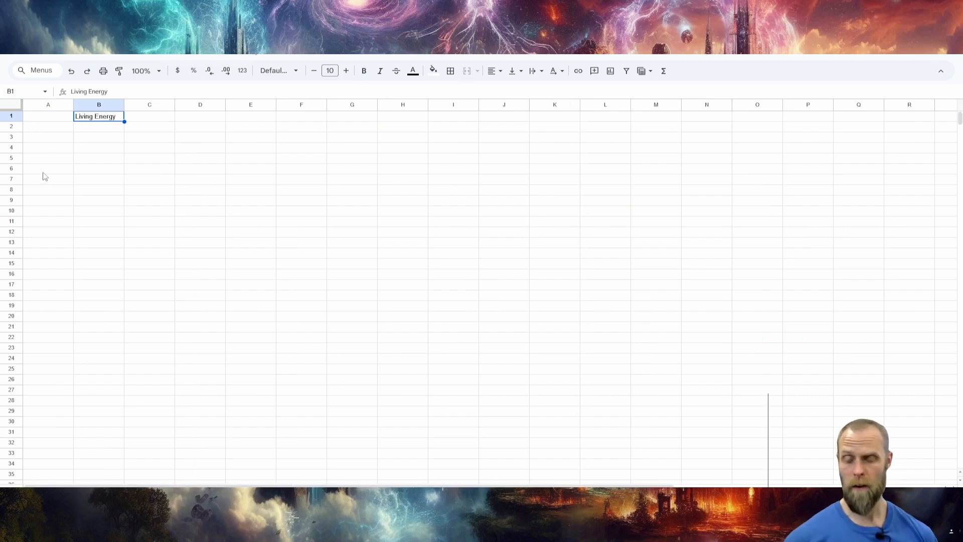
{"action": "left_click", "coordinate": [33, 119]}
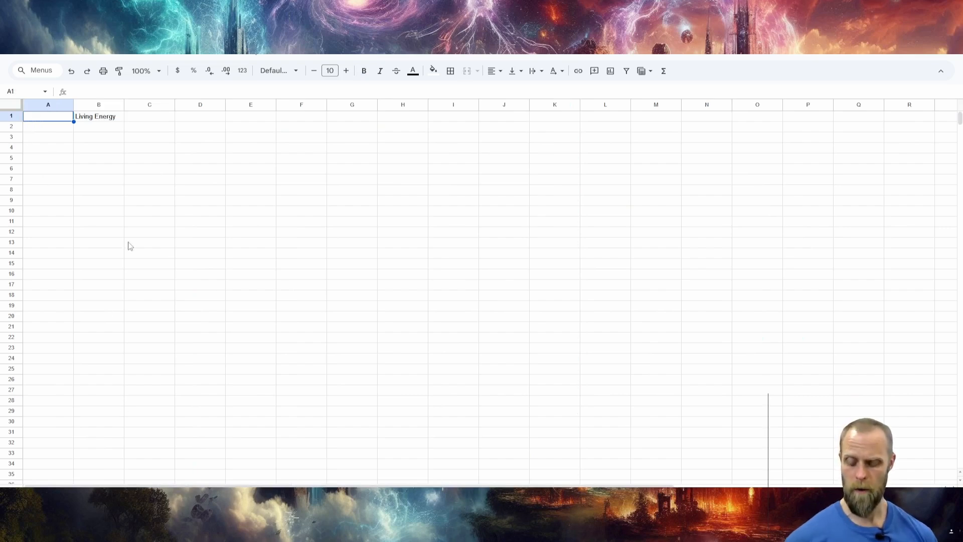
{"action": "key", "text": "ctrl+v"}
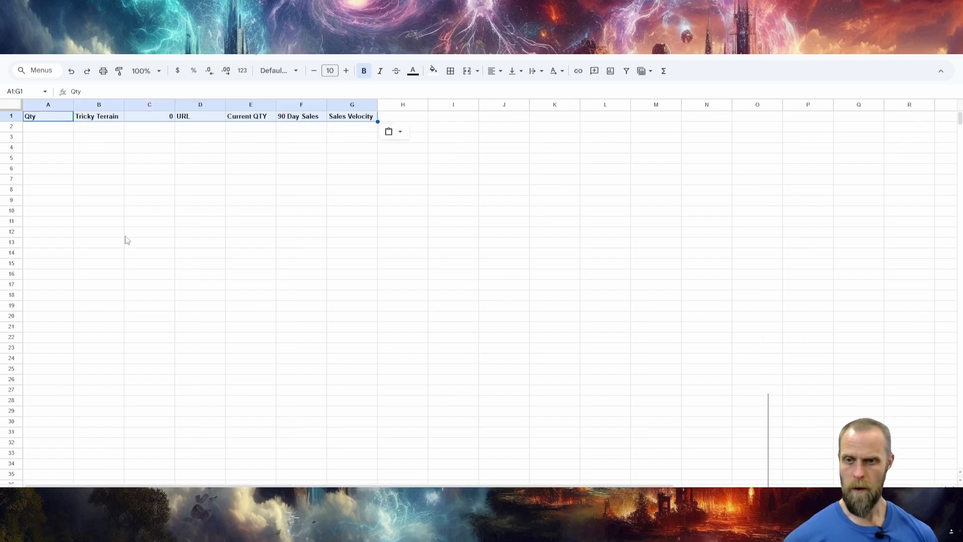
Replace the deck name in header cell B1 with "Living Energy".
{"action": "left_click", "coordinate": [98, 115]}
{"action": "type", "text": "Lic"}
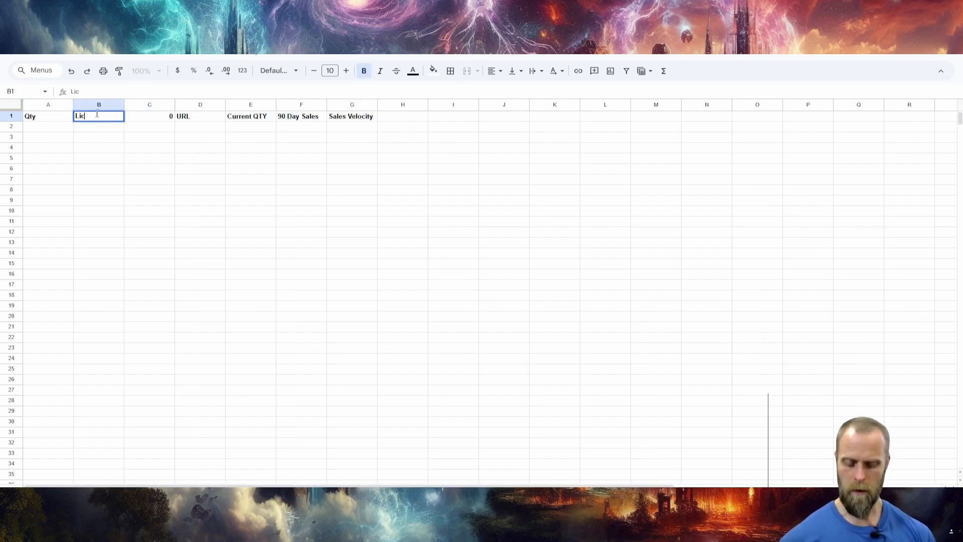
{"action": "key", "text": "BackSpace"}
{"action": "type", "text": "ving Energy"}
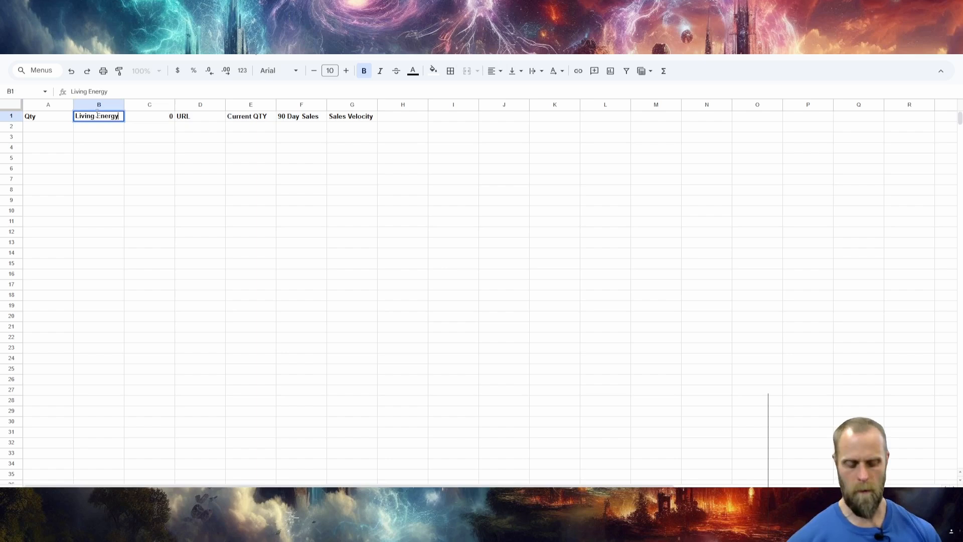
{"action": "key", "text": "Return"}
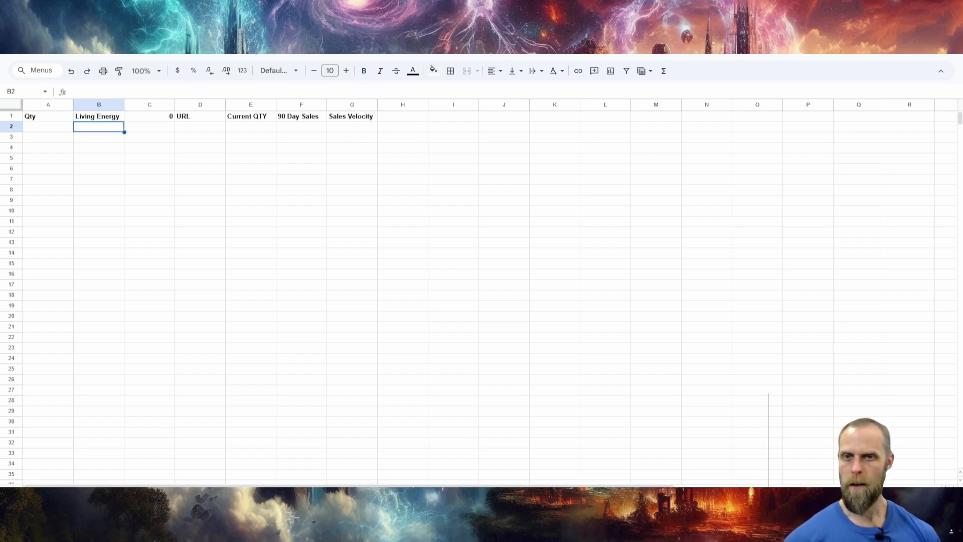
Copy the entries from Rootbound Crag through Academy Ruins on the Living Energy decklist page and paste them into the sheet from B2 down.
{"action": "left_click", "coordinate": [170, 7]}
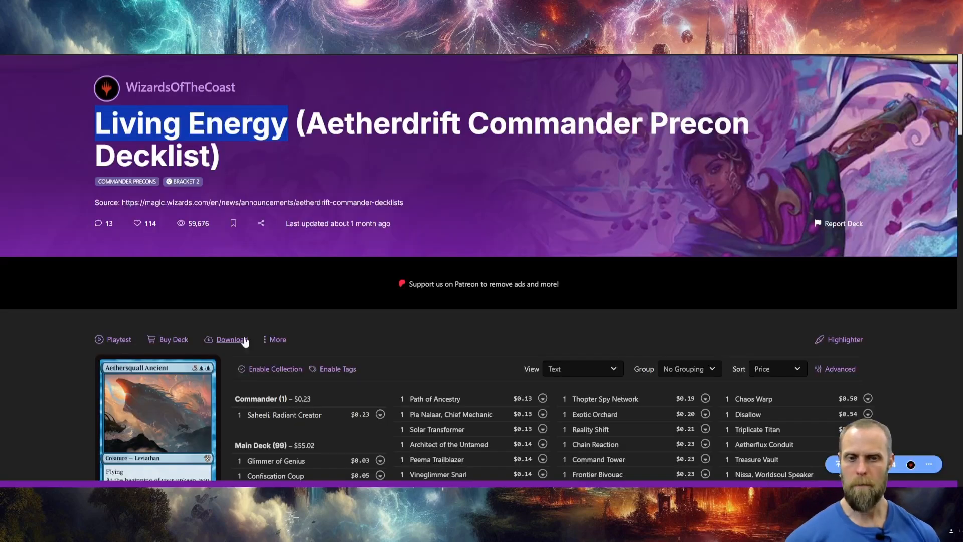
{"action": "scroll", "coordinate": [254, 338], "scroll_direction": "down", "scroll_amount": 1}
{"action": "scroll", "coordinate": [254, 337], "scroll_direction": "down", "scroll_amount": 5}
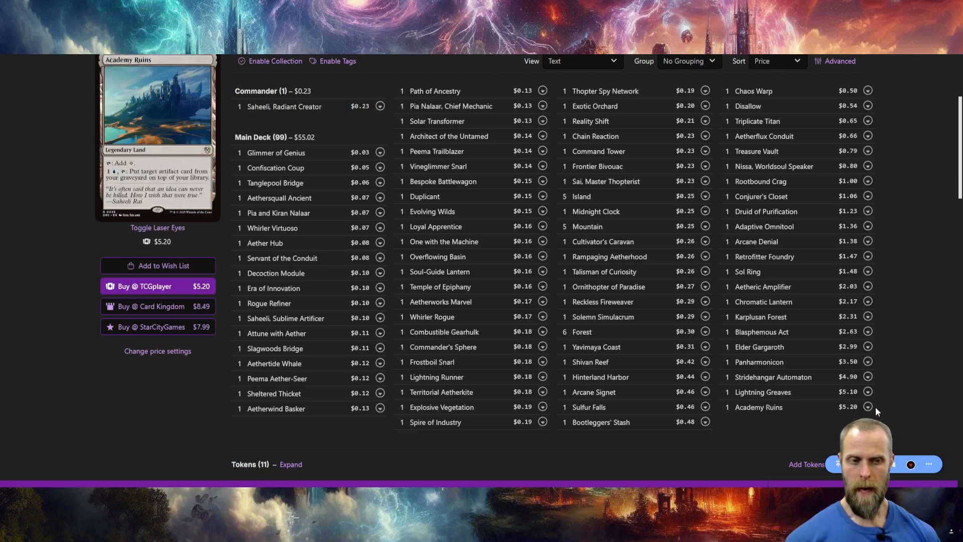
{"action": "left_click_drag", "start_coordinate": [879, 410], "coordinate": [725, 185]}
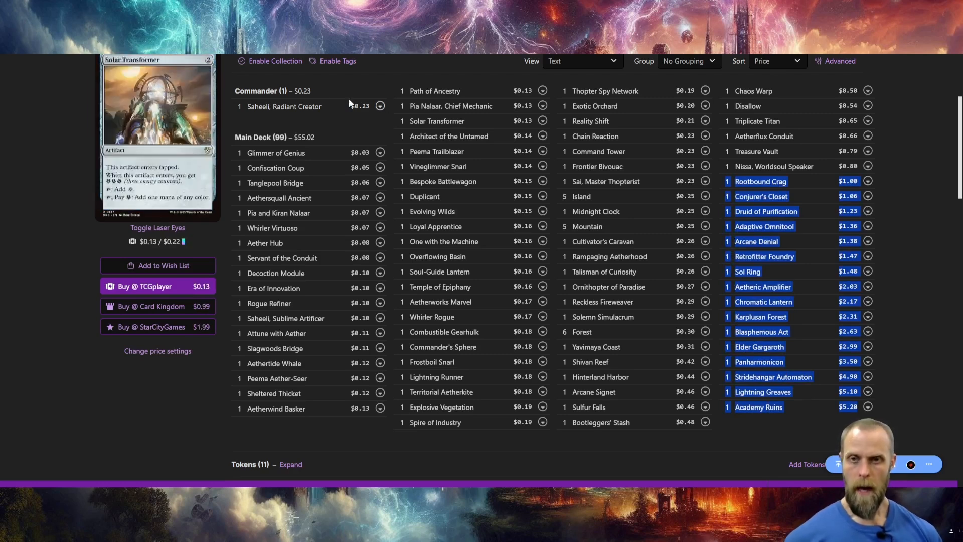
{"action": "left_click", "coordinate": [101, 5]}
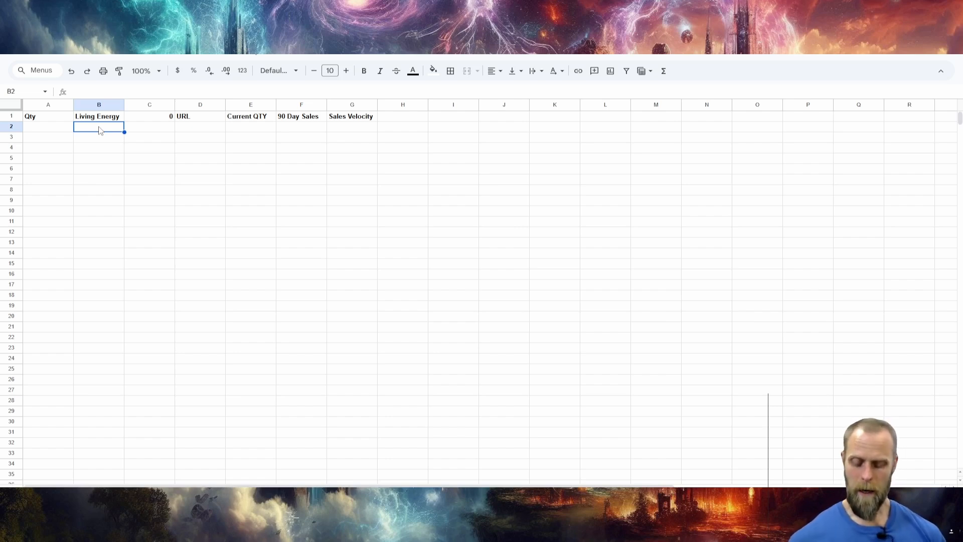
{"action": "key", "text": "ctrl+v"}
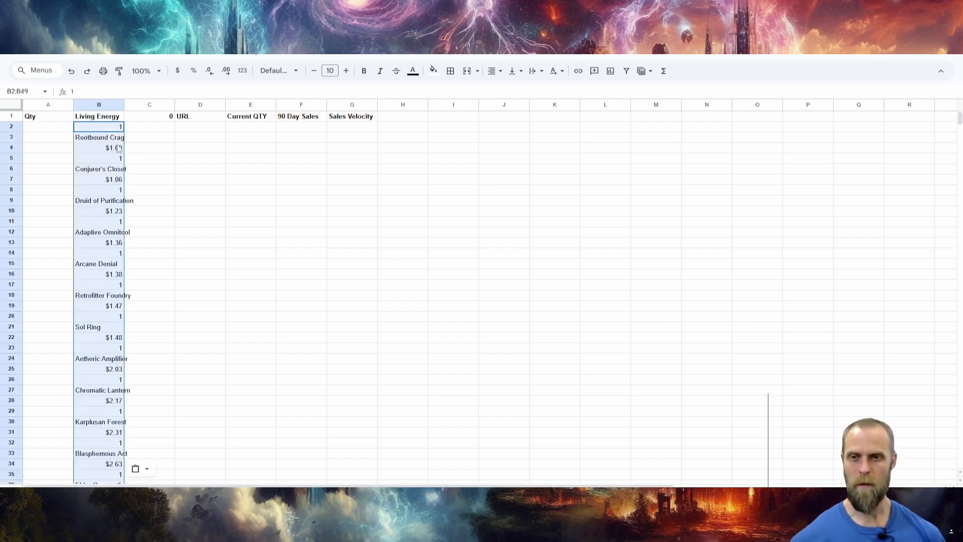
Enter the formula =B2 in A3 to pull the Rootbound Crag quantity into the Qty column.
{"action": "left_click", "coordinate": [54, 139]}
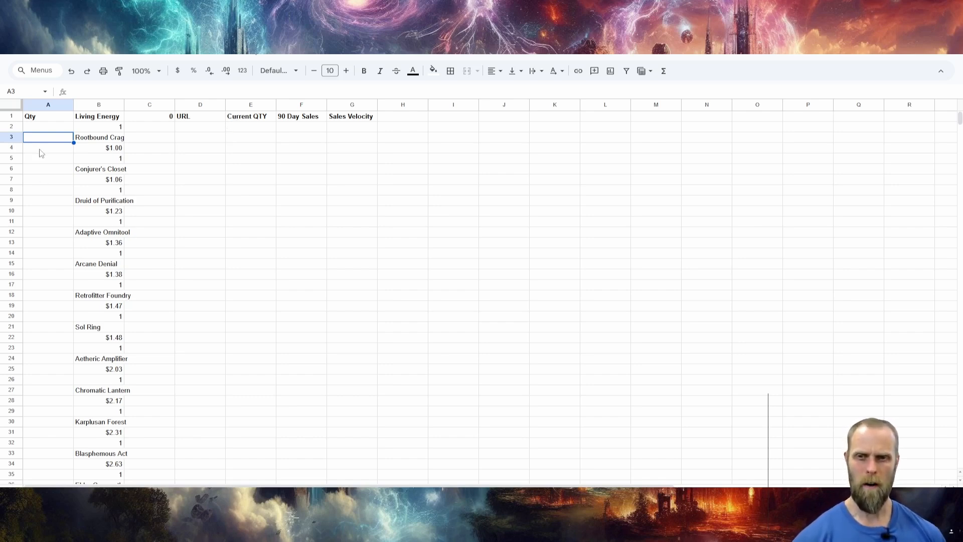
{"action": "type", "text": "="}
{"action": "left_click", "coordinate": [102, 130]}
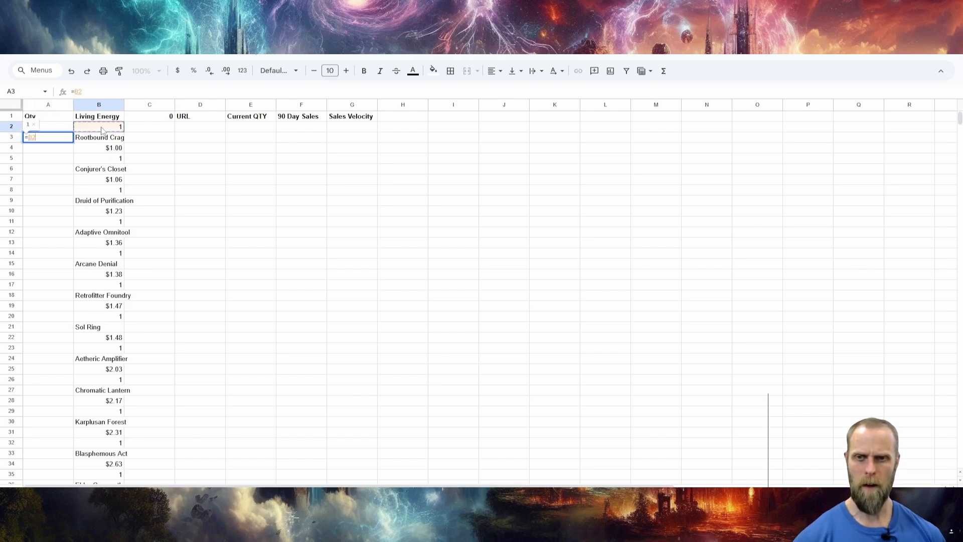
{"action": "key", "text": "Return"}
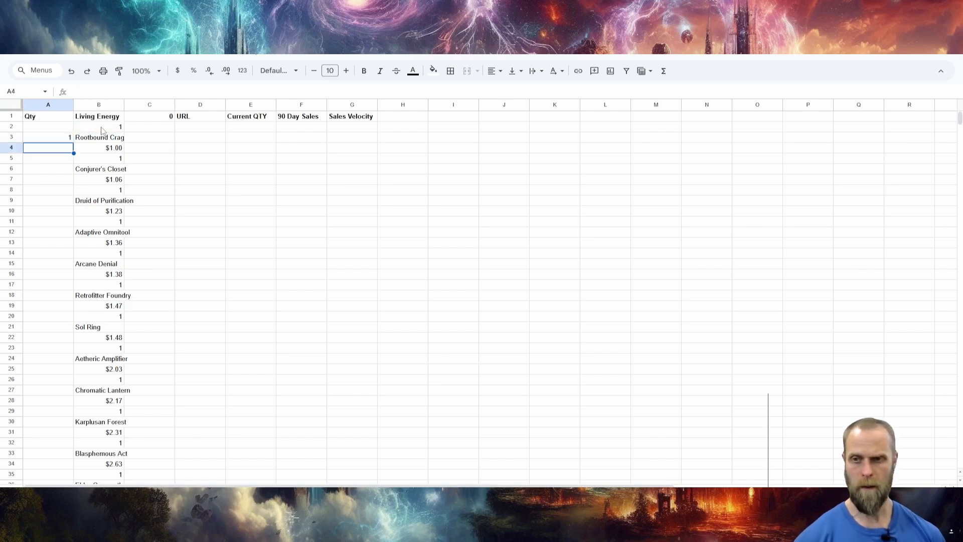
Fill the A3 formula down through A48 and replace the formulas with their static values.
{"action": "left_click", "coordinate": [70, 137]}
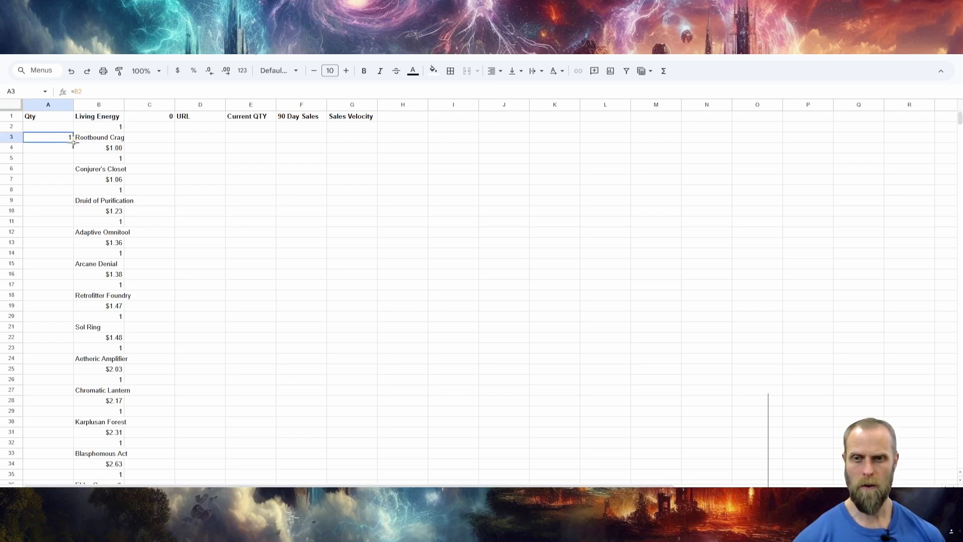
{"action": "left_click_drag", "start_coordinate": [74, 143], "coordinate": [76, 367]}
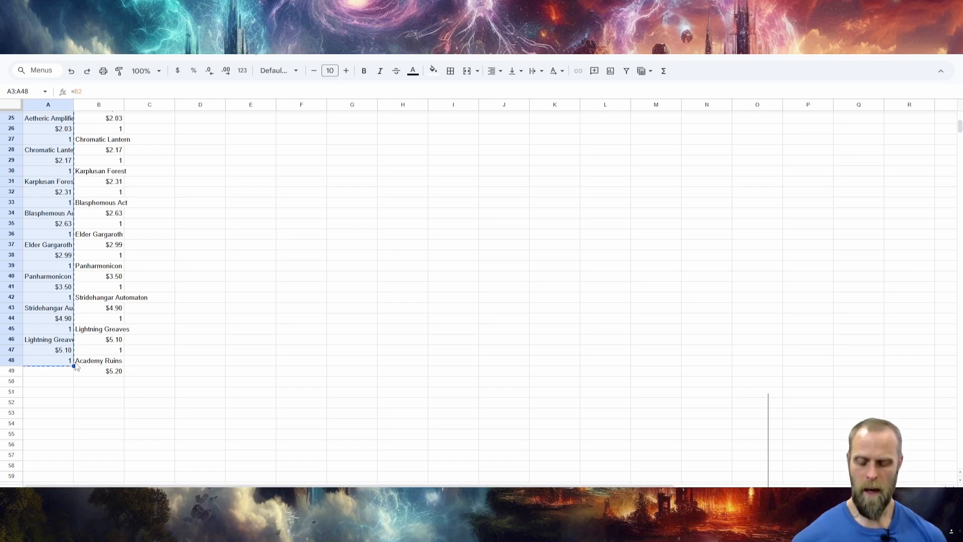
{"action": "key", "text": "ctrl+shift+v"}
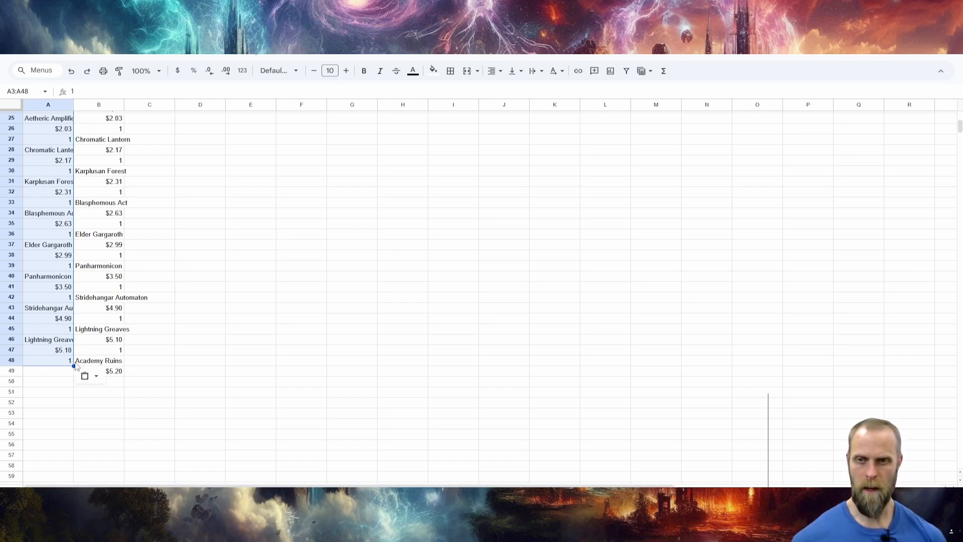
{"action": "scroll", "coordinate": [75, 251], "scroll_direction": "up", "scroll_amount": 5}
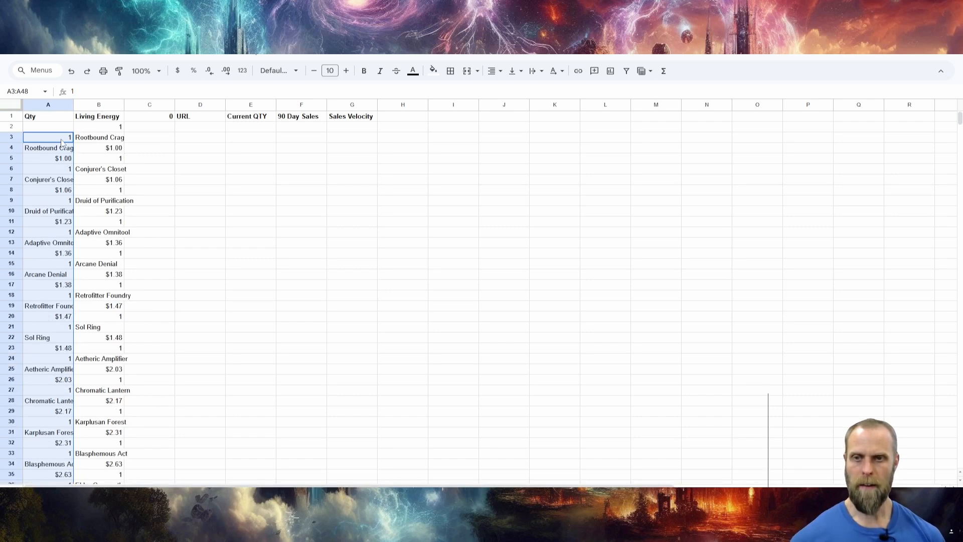
Enter the formula =B4 in C3 to pull the Rootbound Crag price beside its name.
{"action": "left_click", "coordinate": [63, 140]}
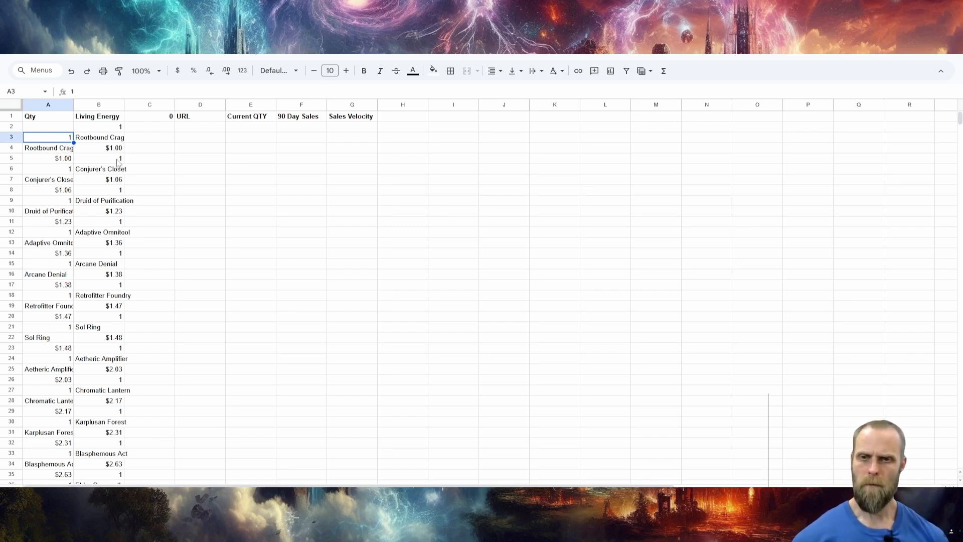
{"action": "left_click", "coordinate": [140, 141]}
{"action": "type", "text": "="}
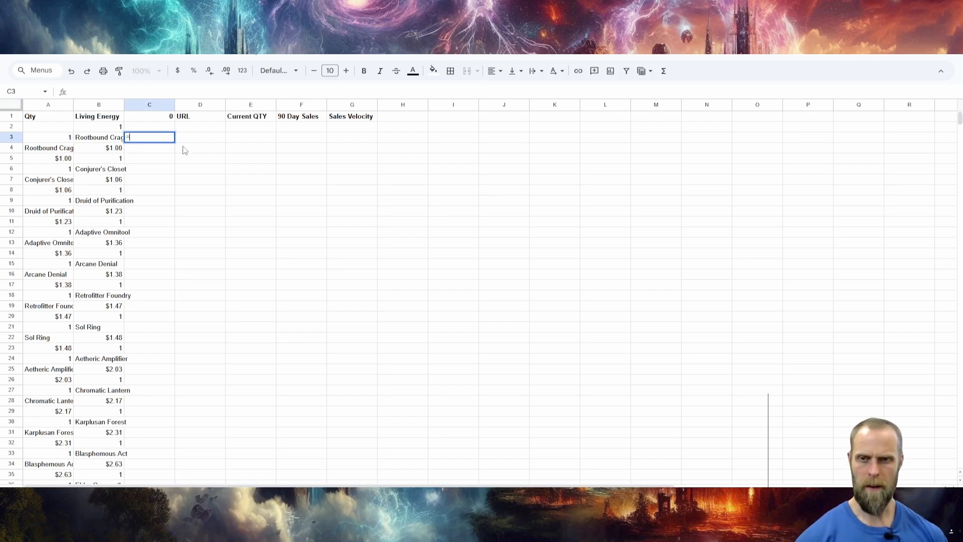
{"action": "left_click", "coordinate": [104, 149]}
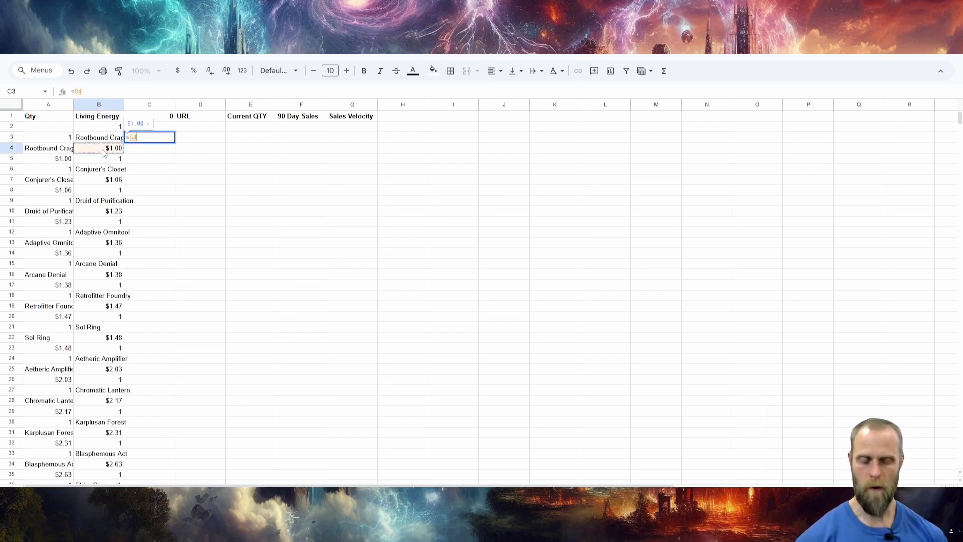
{"action": "key", "text": "Return"}
Fill the C3 formula down through C48 and replace the formulas with their static values.
{"action": "left_click", "coordinate": [144, 140]}
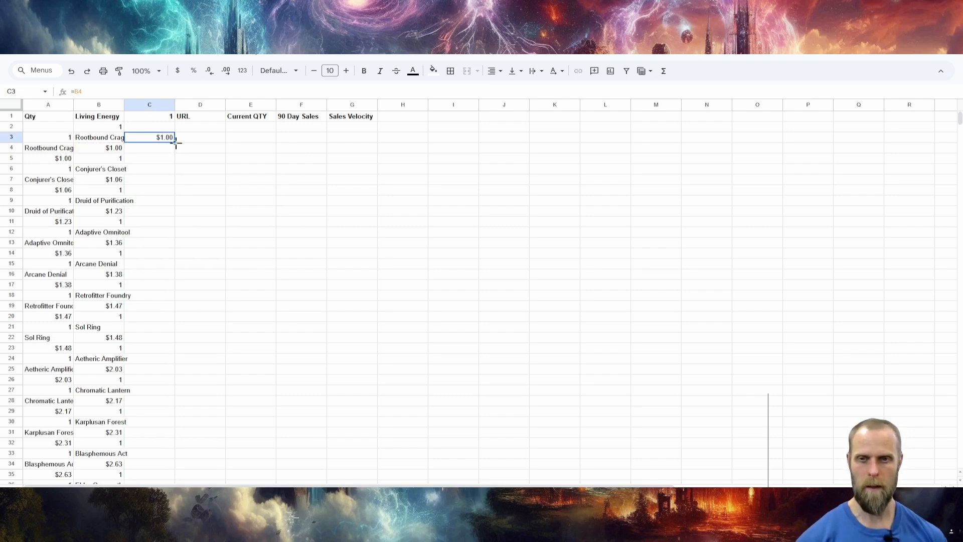
{"action": "left_click_drag", "start_coordinate": [174, 144], "coordinate": [153, 398]}
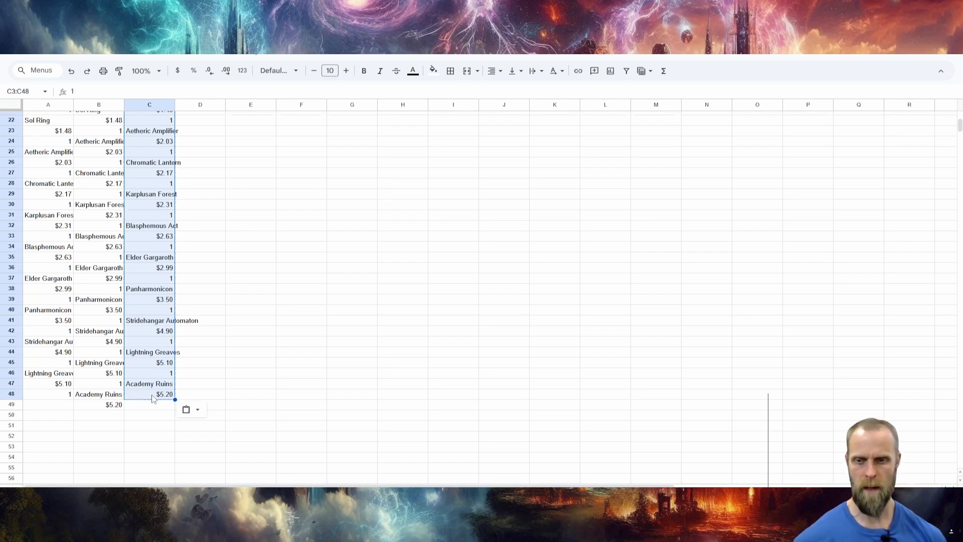
{"action": "scroll", "coordinate": [185, 409], "scroll_direction": "up", "scroll_amount": 7}
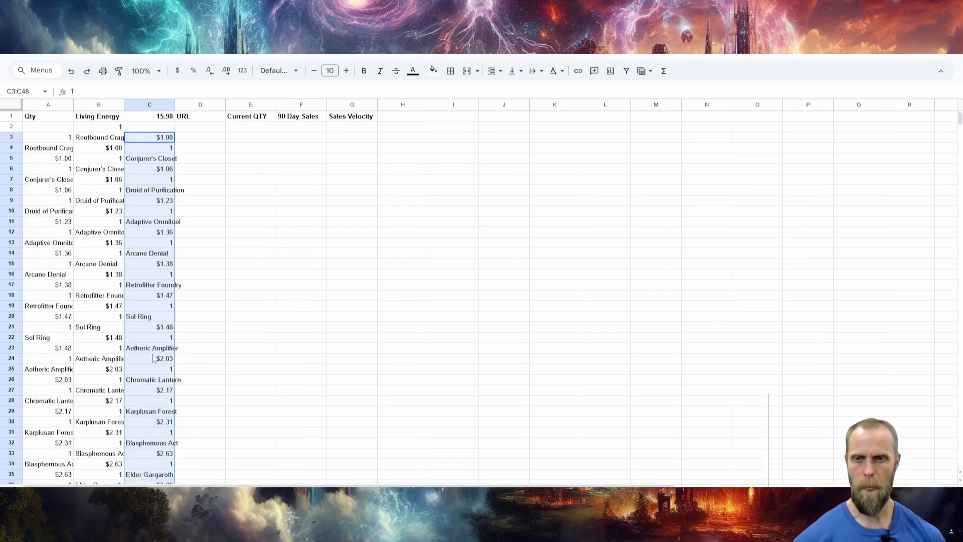
Sort columns A to C as a range with a header row, ordering by Qty from Z to A.
{"action": "left_click", "coordinate": [58, 105]}
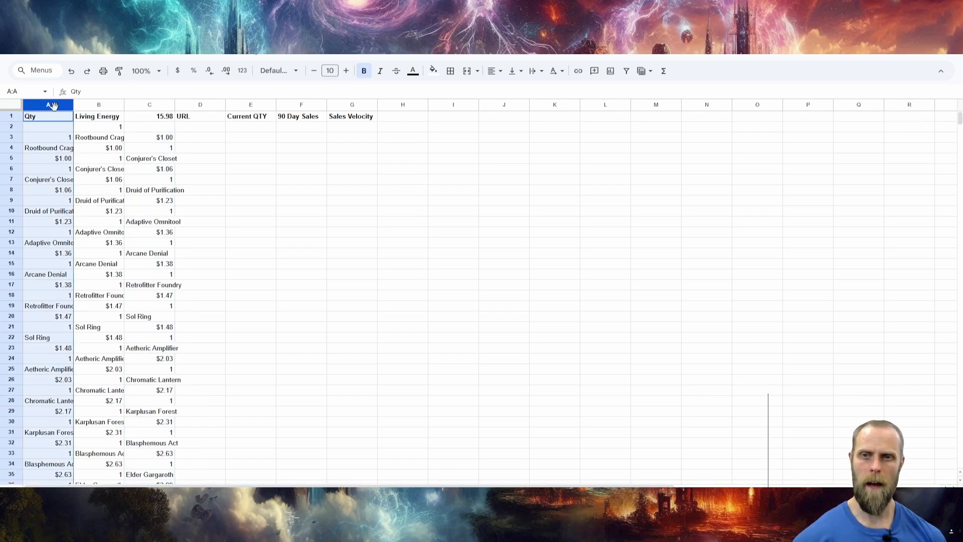
{"action": "left_click", "coordinate": [145, 105], "text": "shift"}
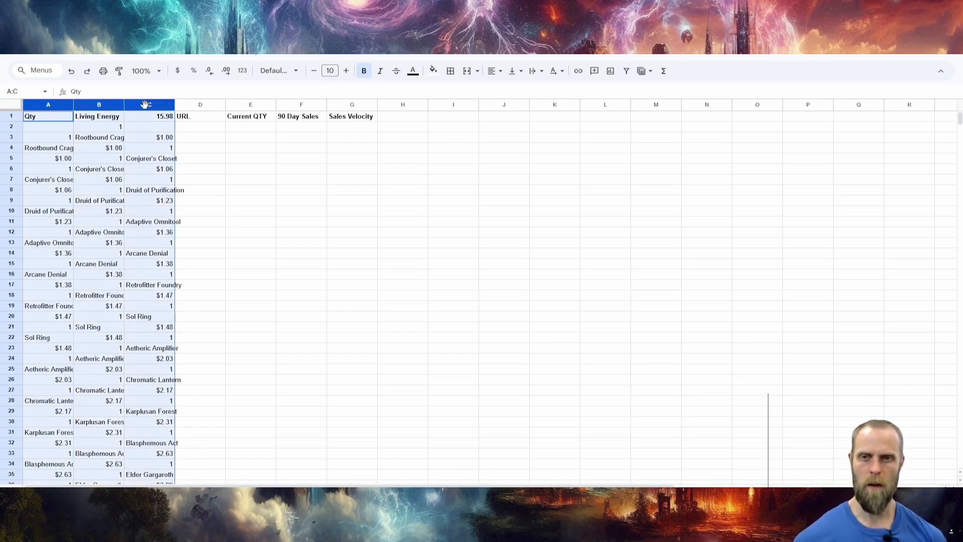
{"action": "left_click", "coordinate": [157, 56]}
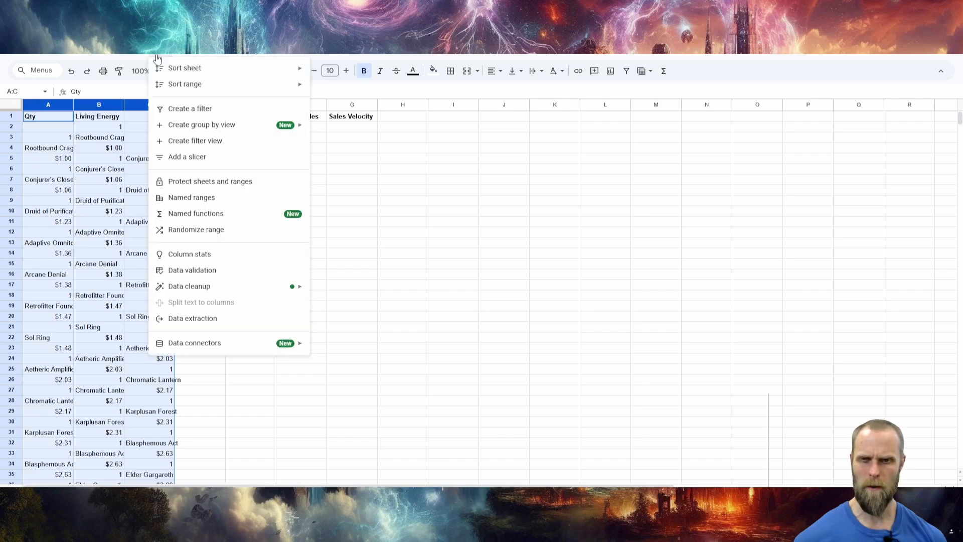
{"action": "mouse_move", "coordinate": [169, 85]}
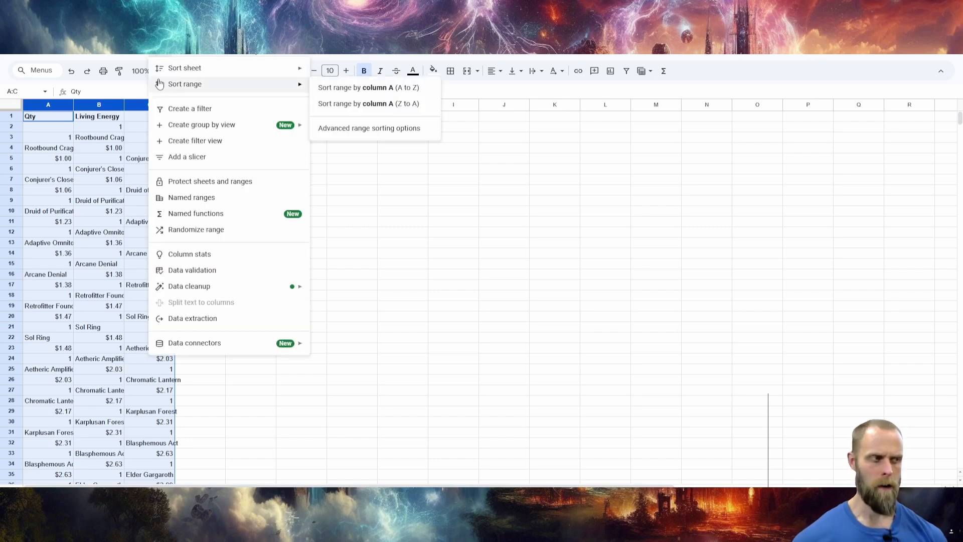
{"action": "left_click", "coordinate": [341, 129]}
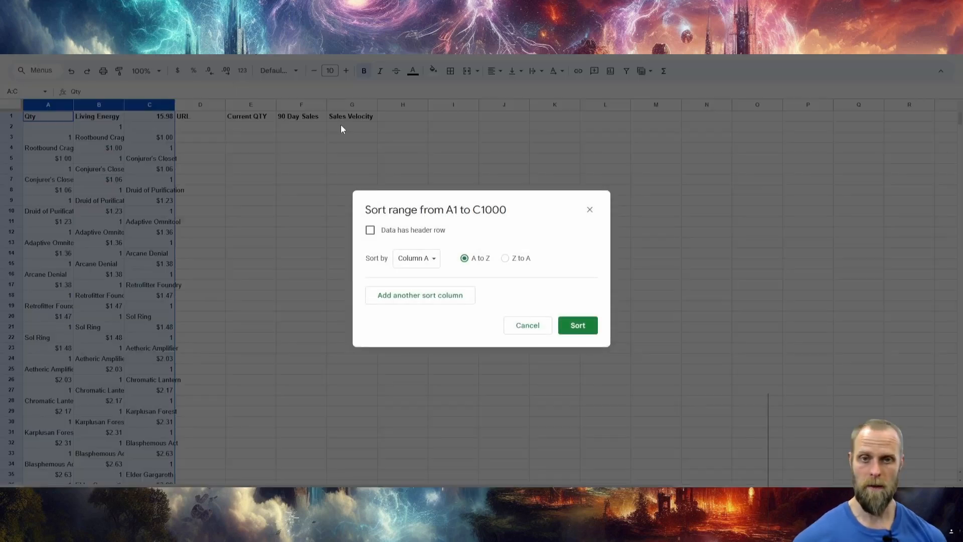
{"action": "left_click", "coordinate": [369, 231]}
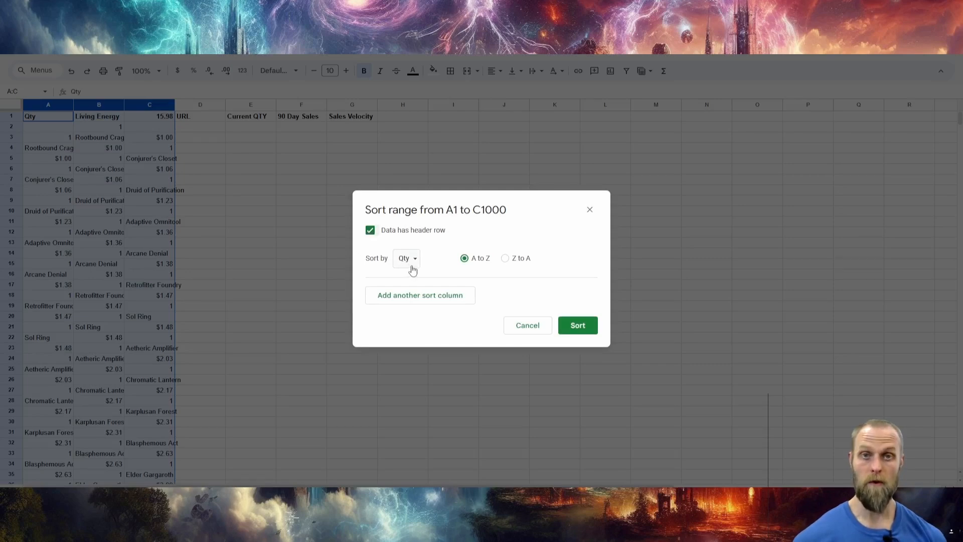
{"action": "left_click", "coordinate": [505, 259]}
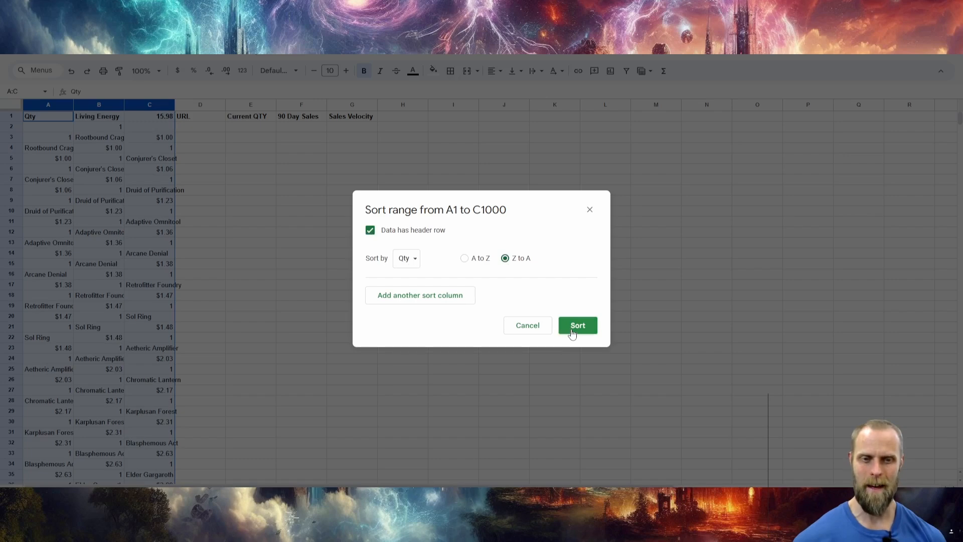
{"action": "left_click", "coordinate": [573, 331]}
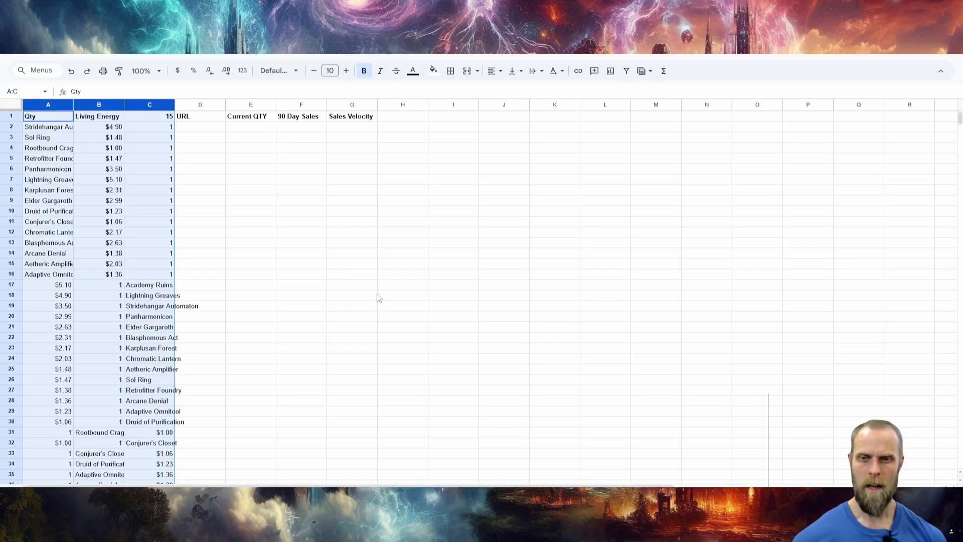
Delete the misaligned cells A2:C30 and shift the remaining cells up.
{"action": "left_click", "coordinate": [28, 132]}
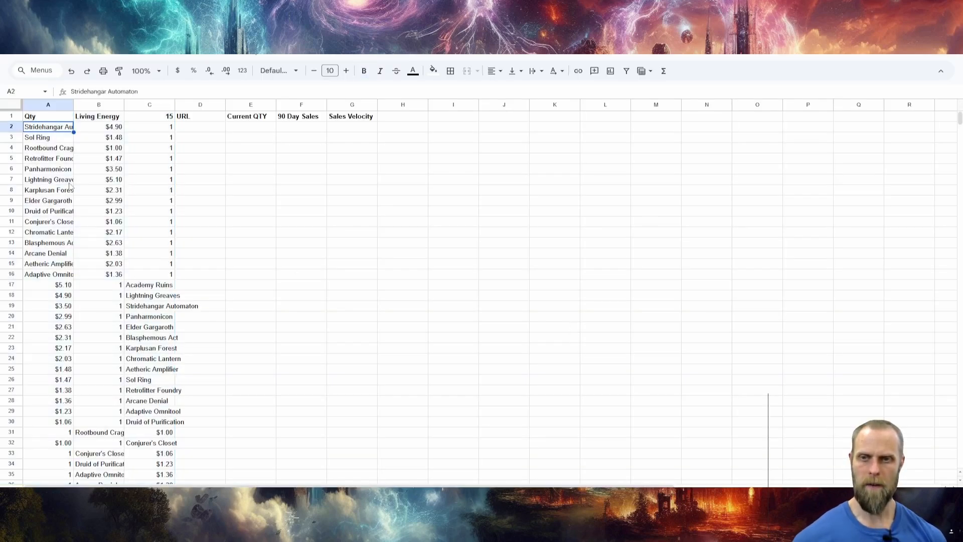
{"action": "scroll", "coordinate": [82, 232], "scroll_direction": "down", "scroll_amount": 5}
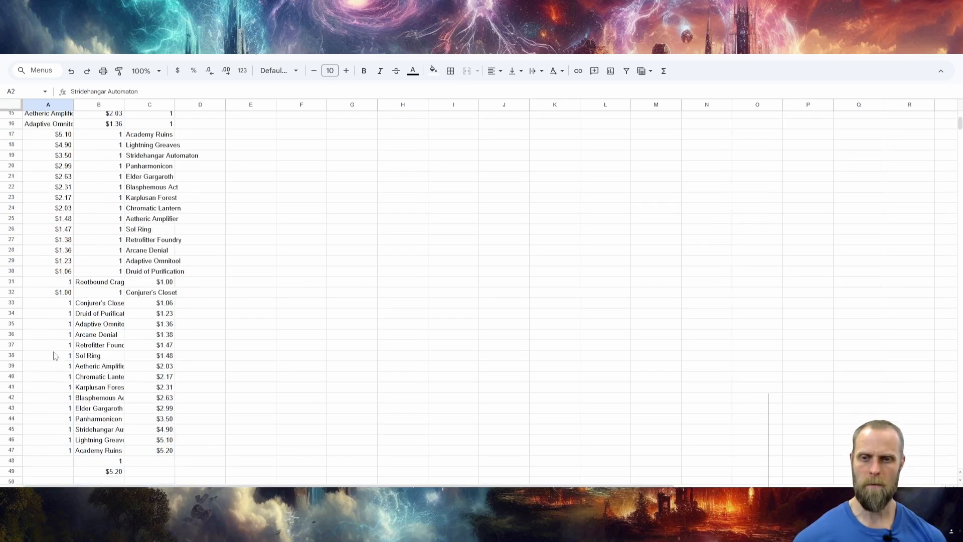
{"action": "scroll", "coordinate": [54, 380], "scroll_direction": "up", "scroll_amount": 5}
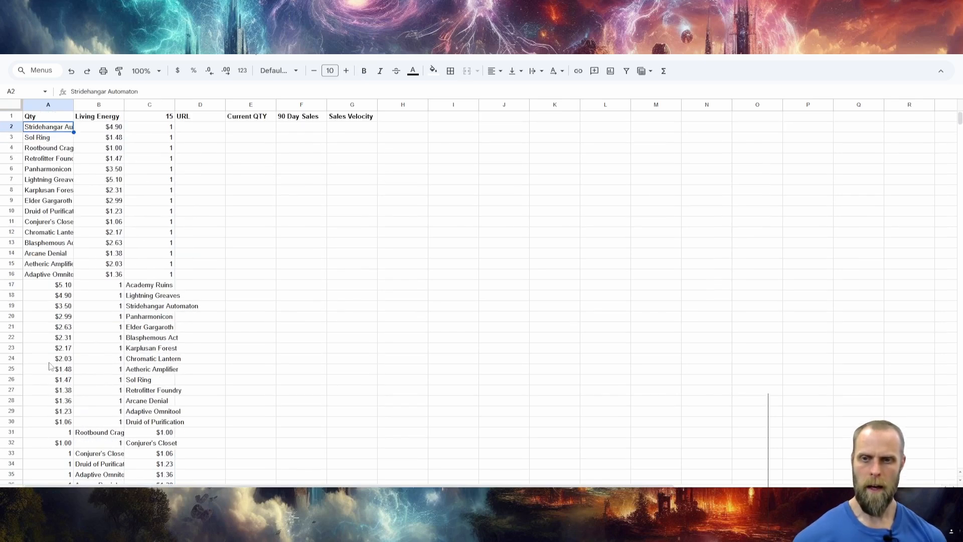
{"action": "scroll", "coordinate": [96, 376], "scroll_direction": "down", "scroll_amount": 3}
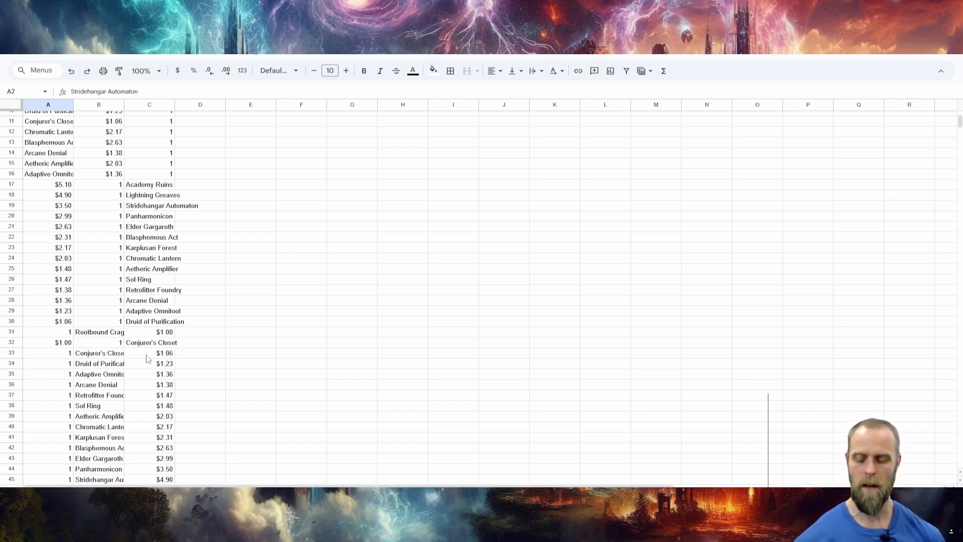
{"action": "scroll", "coordinate": [78, 246], "scroll_direction": "up", "scroll_amount": 4}
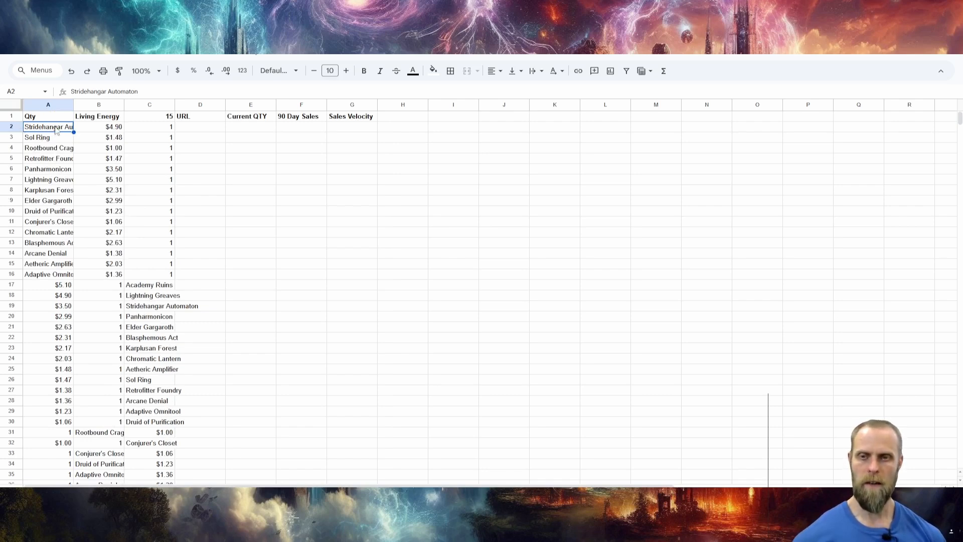
{"action": "scroll", "coordinate": [150, 291], "scroll_direction": "down", "scroll_amount": 2}
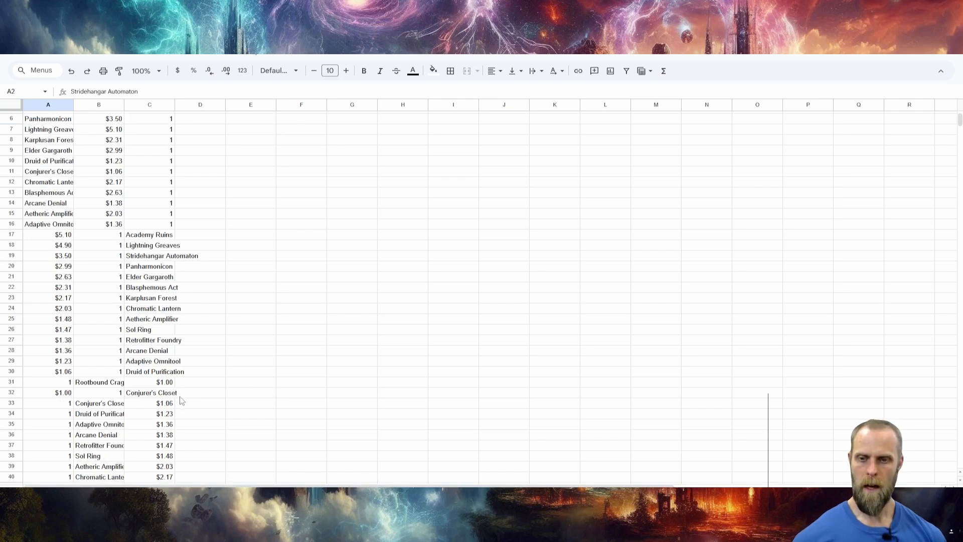
{"action": "left_click", "coordinate": [154, 373], "text": "shift"}
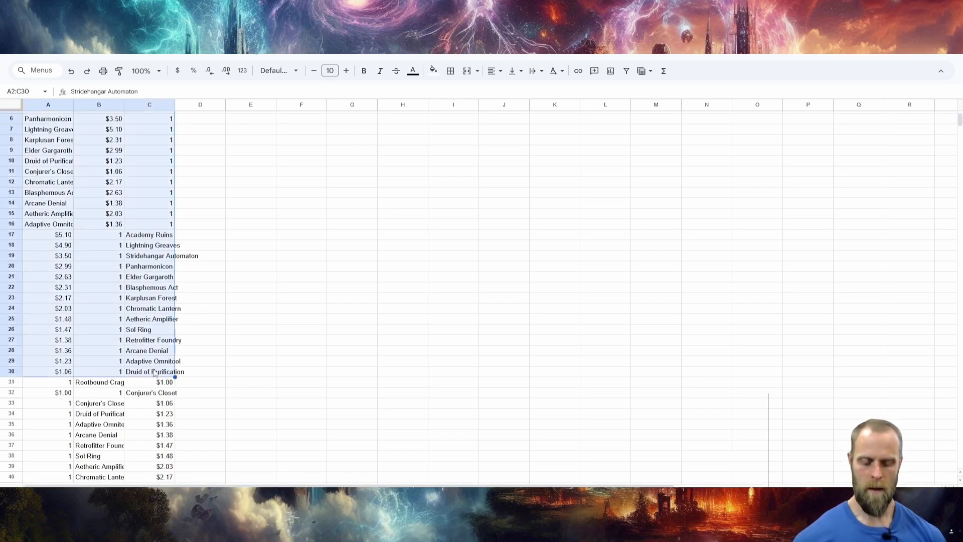
{"action": "right_click", "coordinate": [117, 309]}
{"action": "mouse_move", "coordinate": [182, 329]}
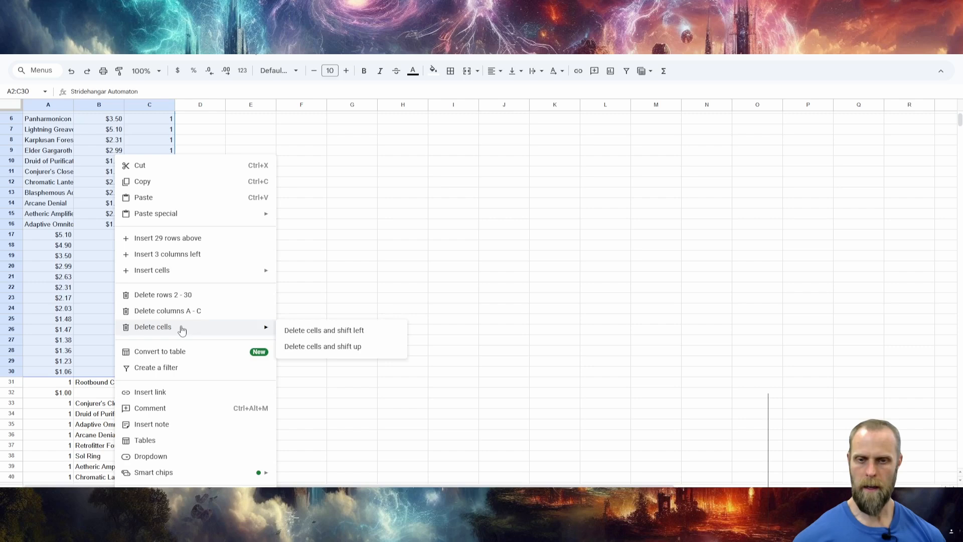
{"action": "left_click", "coordinate": [335, 347]}
{"action": "scroll", "coordinate": [147, 281], "scroll_direction": "up", "scroll_amount": 1}
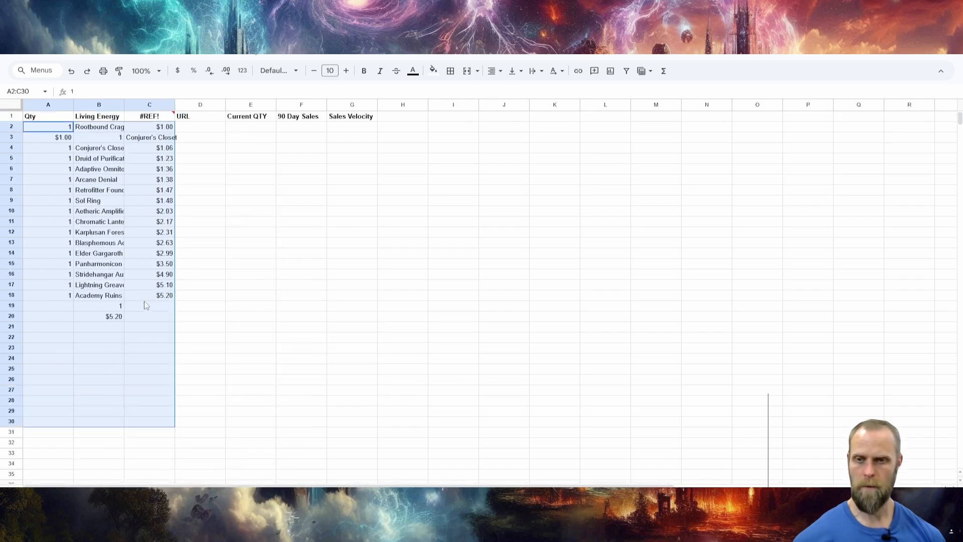
Delete the misaligned cells A3:C3, shifting cells up, and clear the leftover values in B18:B21.
{"action": "left_click", "coordinate": [43, 138]}
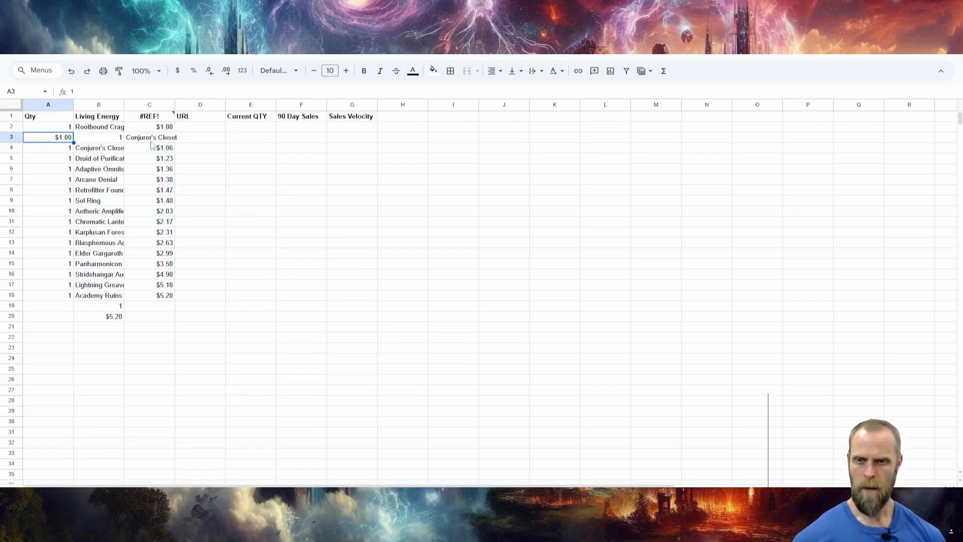
{"action": "left_click", "coordinate": [151, 142], "text": "shift"}
{"action": "right_click", "coordinate": [152, 142]}
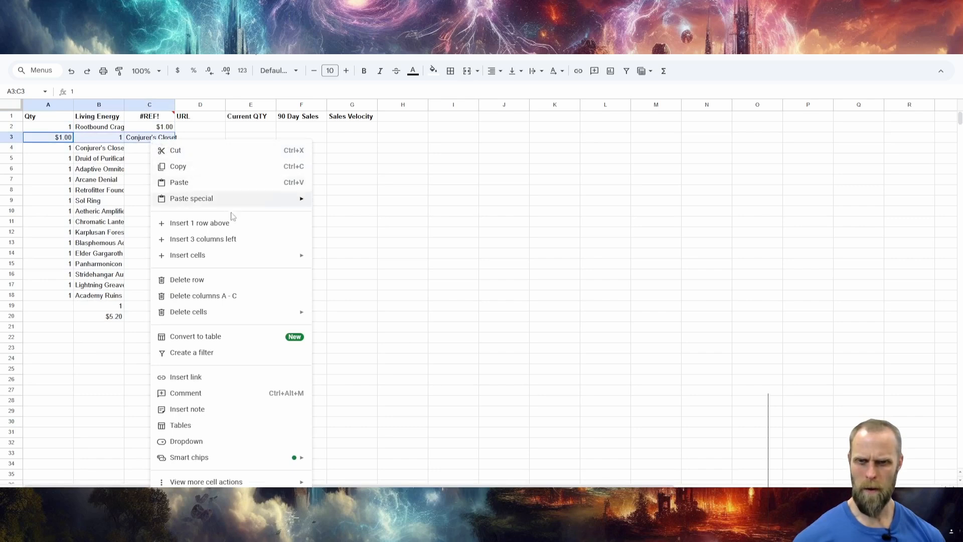
{"action": "mouse_move", "coordinate": [237, 314]}
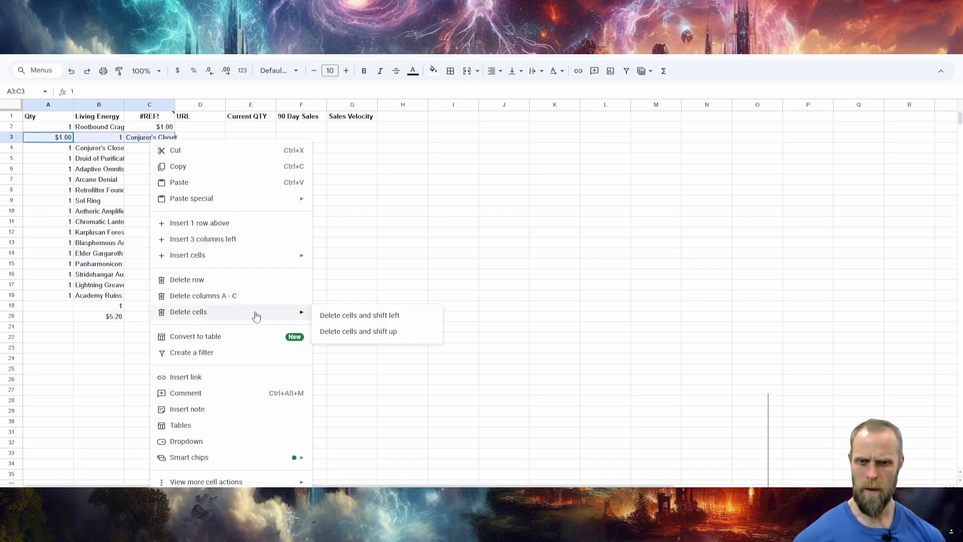
{"action": "left_click", "coordinate": [377, 334]}
{"action": "left_click_drag", "start_coordinate": [103, 297], "coordinate": [105, 330]}
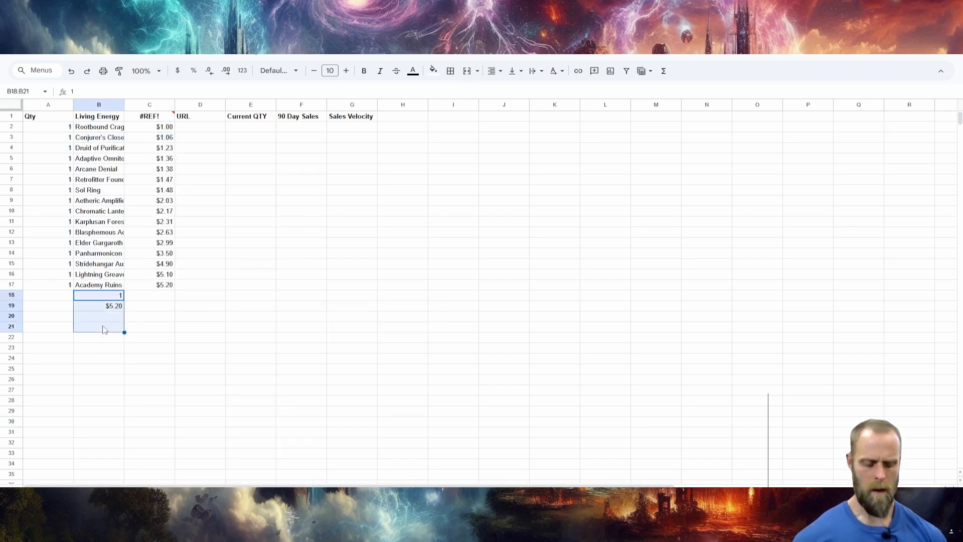
{"action": "key", "text": "Delete"}
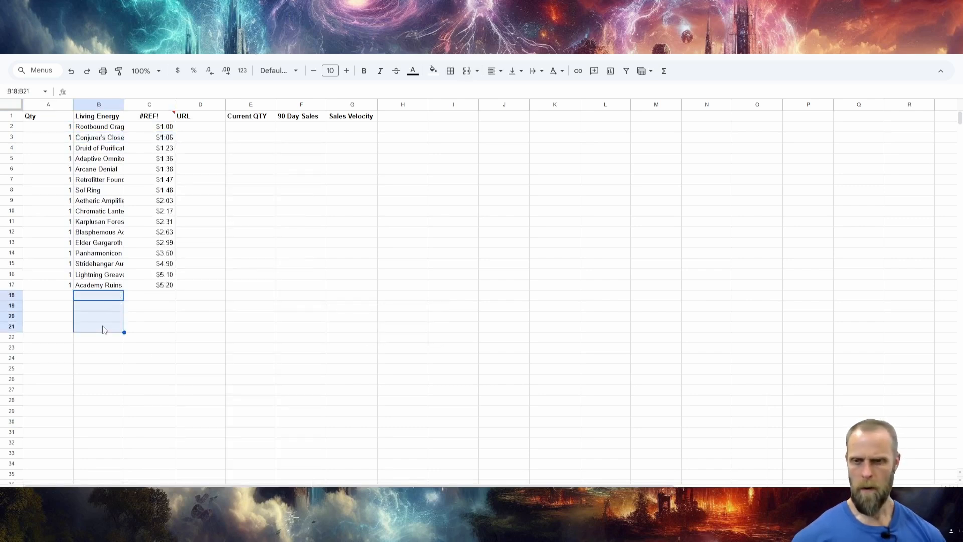
Replace the broken formula in C1 with =SUM(C2:C17) and fit column B's width to the card names.
{"action": "left_click", "coordinate": [153, 119]}
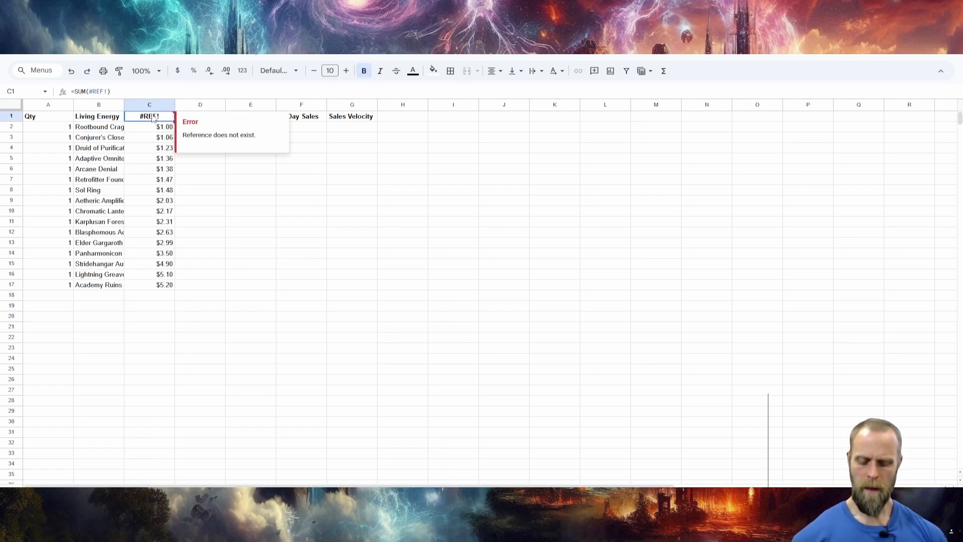
{"action": "type", "text": "=sum"}
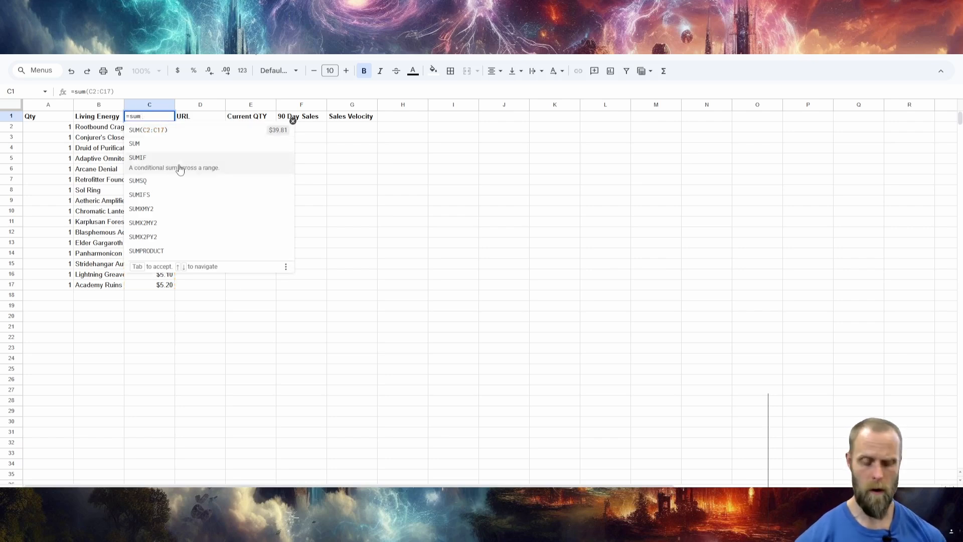
{"action": "key", "text": "Return"}
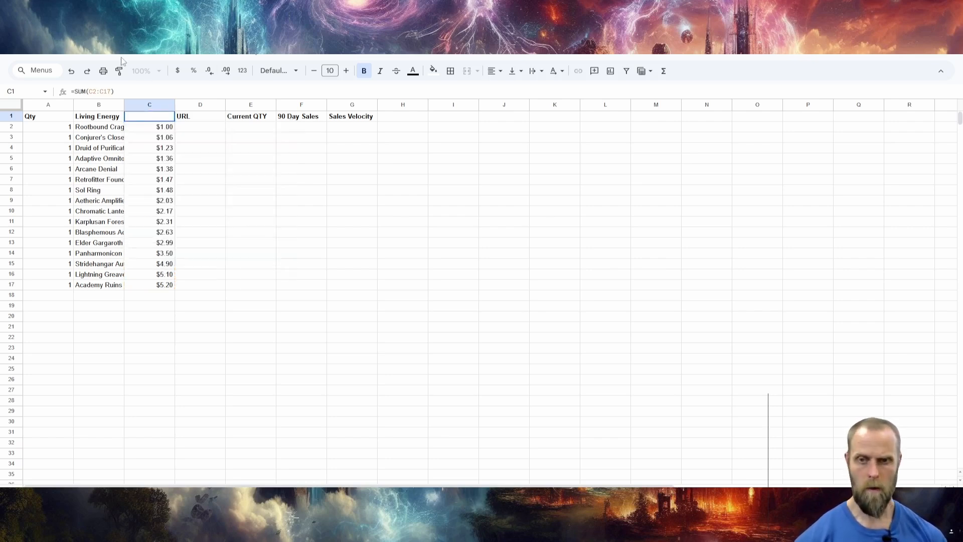
{"action": "double_click", "coordinate": [124, 104]}
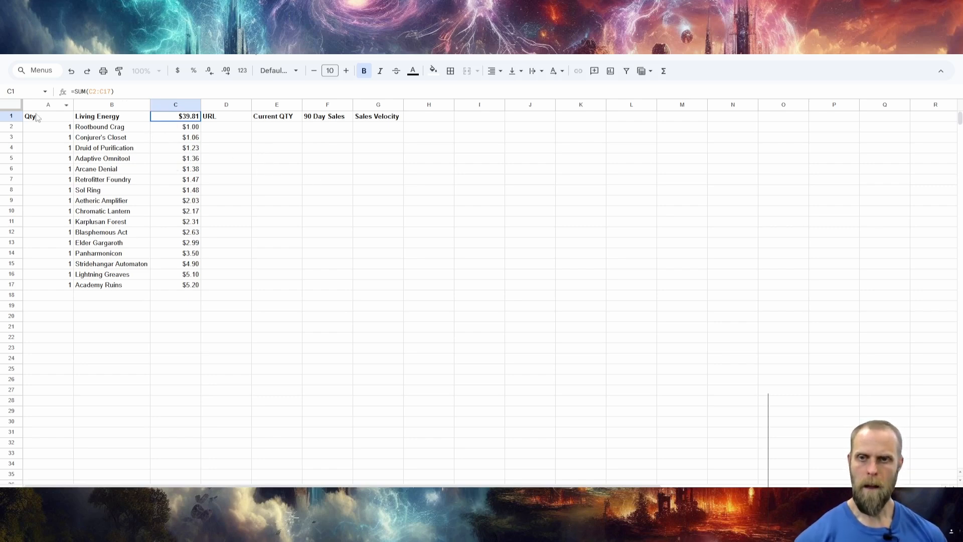
Copy the header row A1:G1 and paste it starting at H1 for a second deck table.
{"action": "left_click_drag", "start_coordinate": [31, 116], "coordinate": [369, 117]}
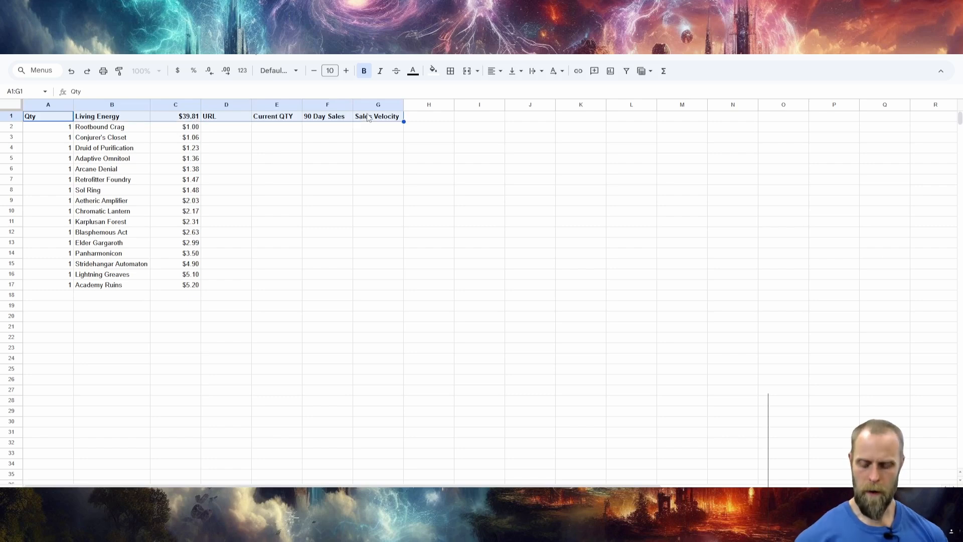
{"action": "key", "text": "ctrl+c"}
{"action": "left_click", "coordinate": [441, 121]}
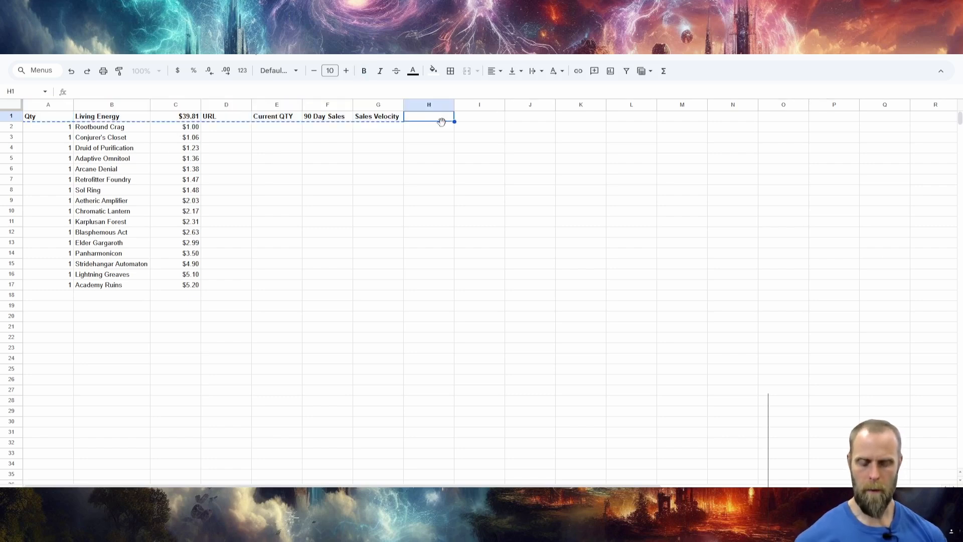
{"action": "key", "text": "ctrl+v"}
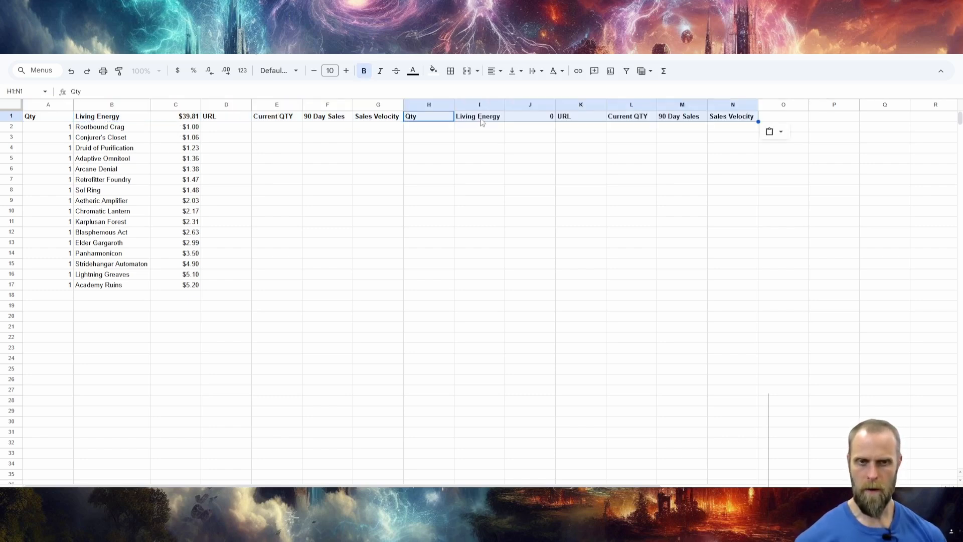
Switch to the deck website, return to the Explore Decks results and open the Eternal Might Aetherdrift Commander precon decklist.
{"action": "left_click", "coordinate": [253, 46]}
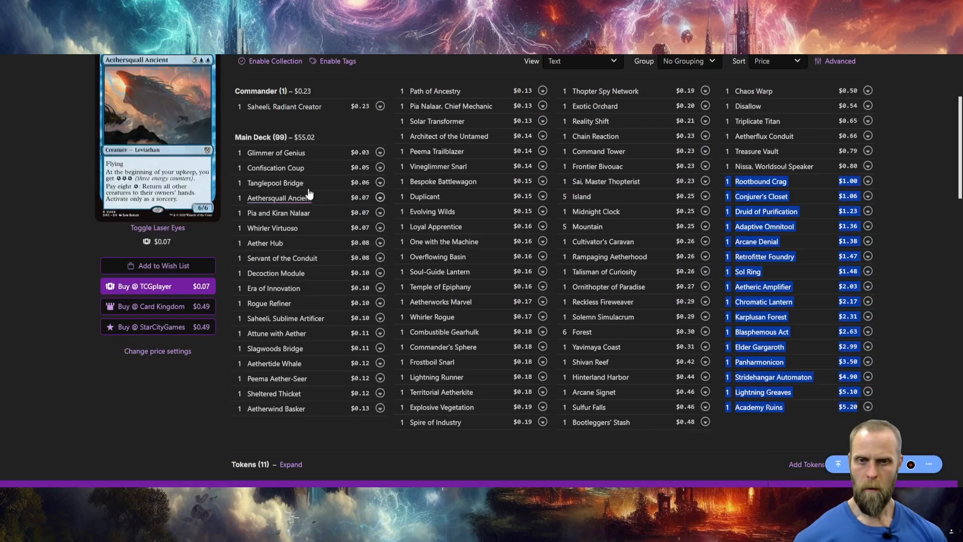
{"action": "left_click", "coordinate": [350, 86]}
{"action": "key", "text": "alt+Left"}
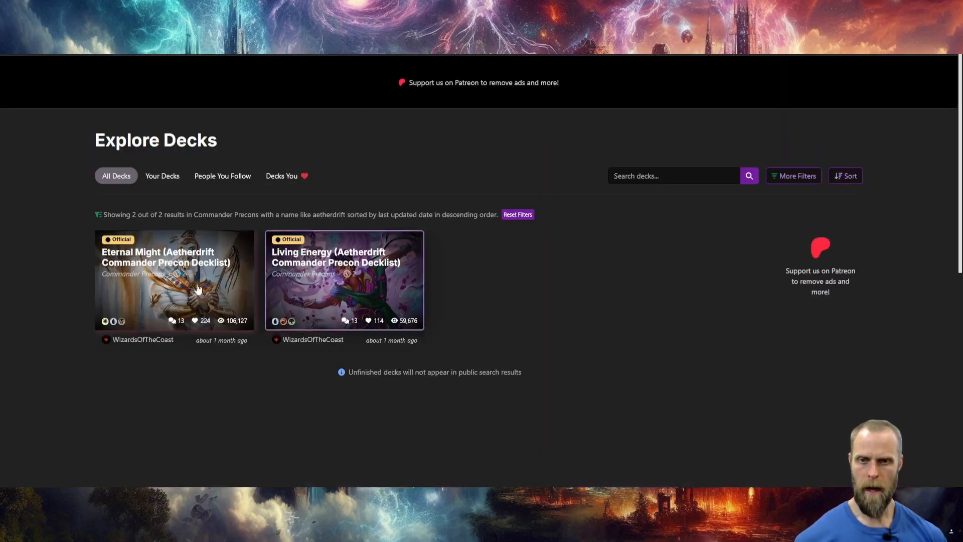
{"action": "left_click", "coordinate": [150, 256]}
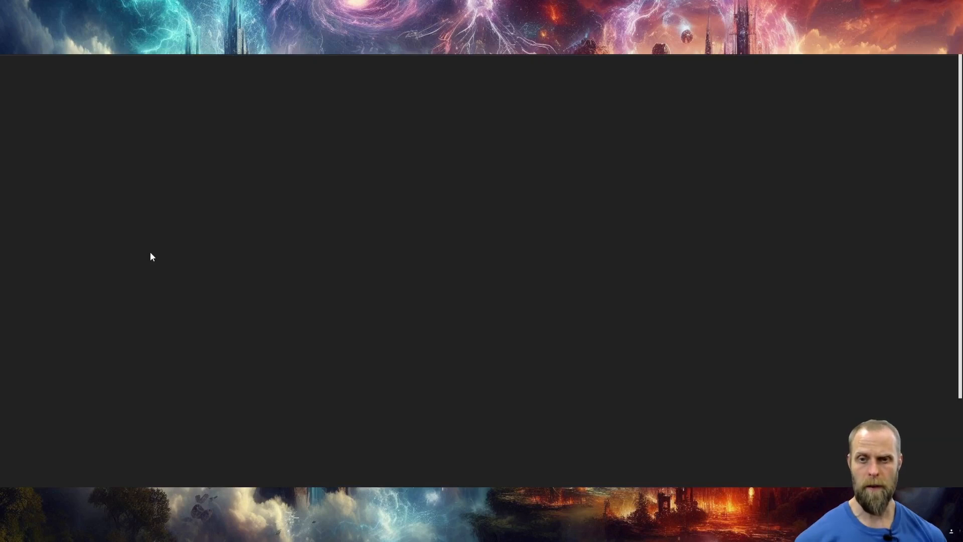
Copy the deck name Eternal Might from the decklist title and paste it into I1 of the spreadsheet.
{"action": "left_click_drag", "start_coordinate": [93, 127], "coordinate": [281, 122]}
{"action": "key", "text": "ctrl+c"}
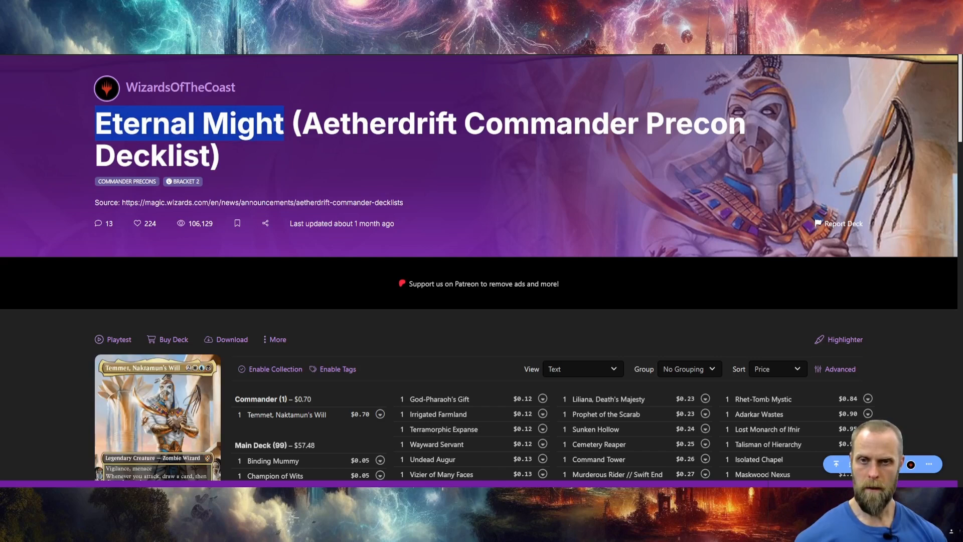
{"action": "left_click", "coordinate": [311, 10]}
{"action": "left_click", "coordinate": [493, 120]}
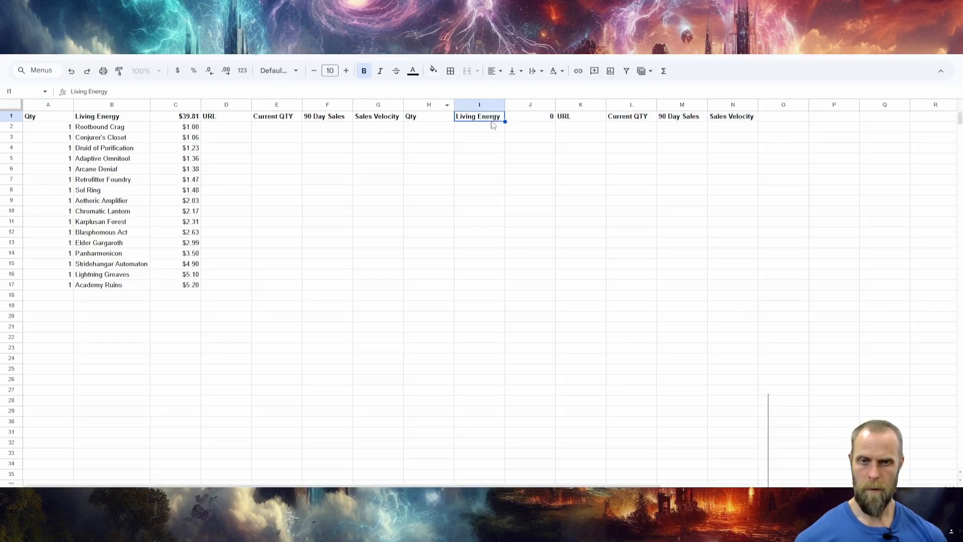
{"action": "key", "text": "ctrl+v"}
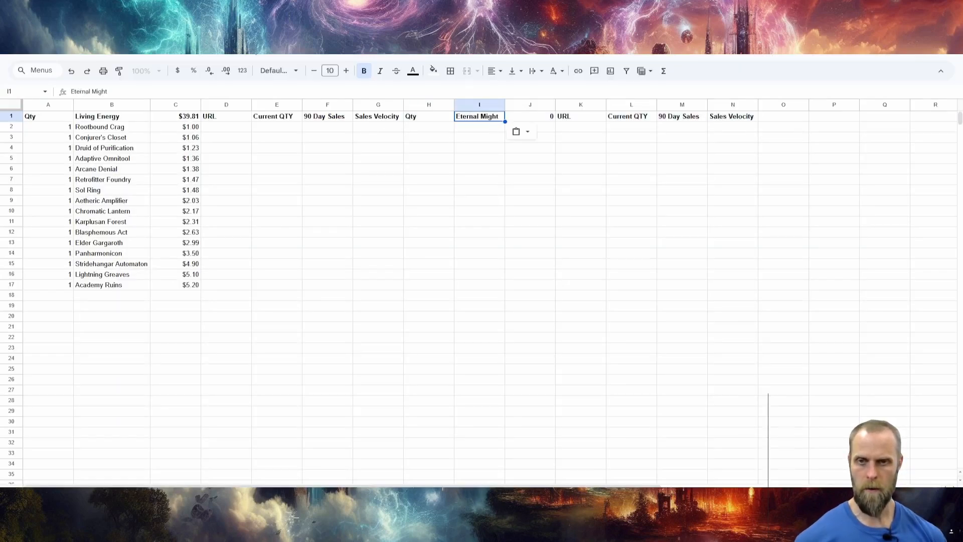
Copy the Eternal Might decklist entries from Isolated Chapel through Renewed Solidarity and paste them into the spreadsheet starting at I2.
{"action": "left_click", "coordinate": [251, 10]}
{"action": "scroll", "coordinate": [444, 241], "scroll_direction": "down", "scroll_amount": 3}
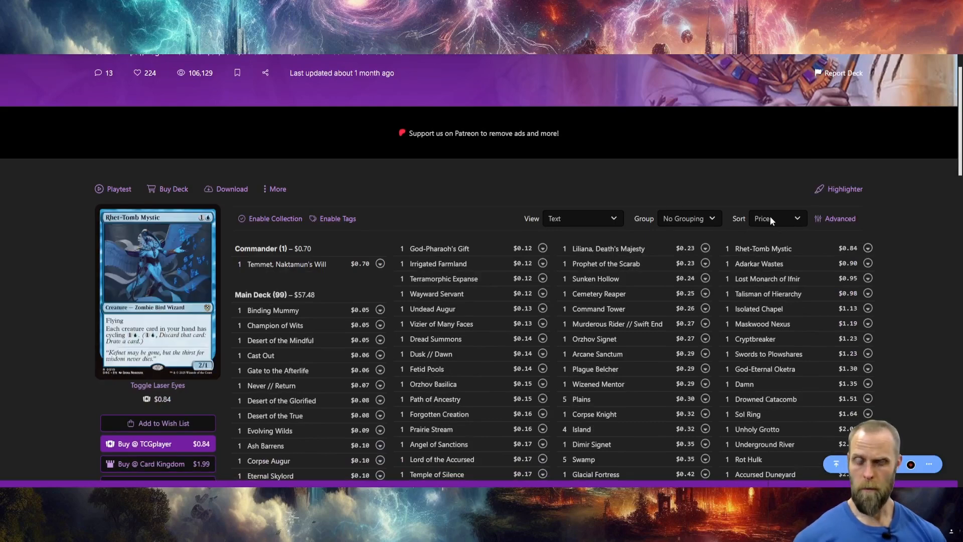
{"action": "scroll", "coordinate": [776, 217], "scroll_direction": "down", "scroll_amount": 5}
{"action": "scroll", "coordinate": [873, 300], "scroll_direction": "up", "scroll_amount": 1}
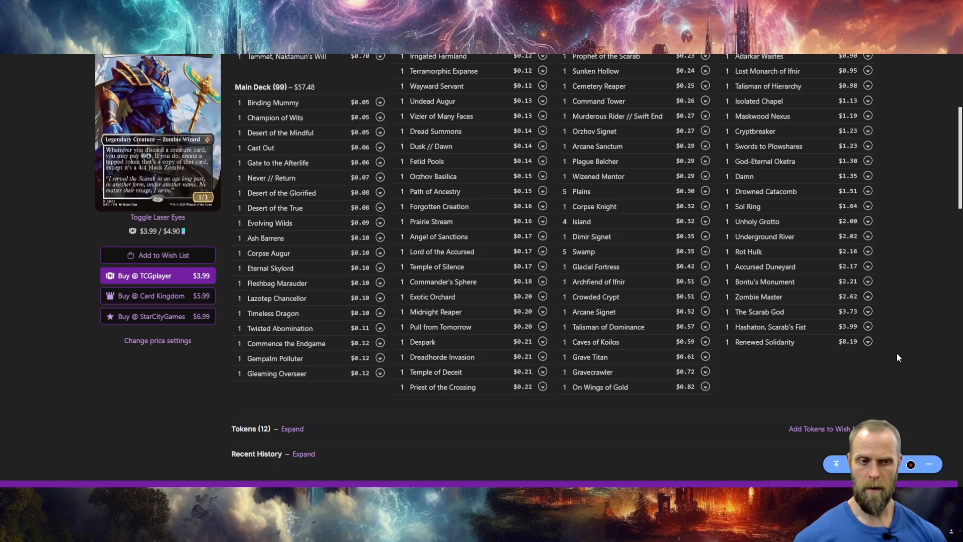
{"action": "left_click_drag", "start_coordinate": [896, 353], "coordinate": [730, 104]}
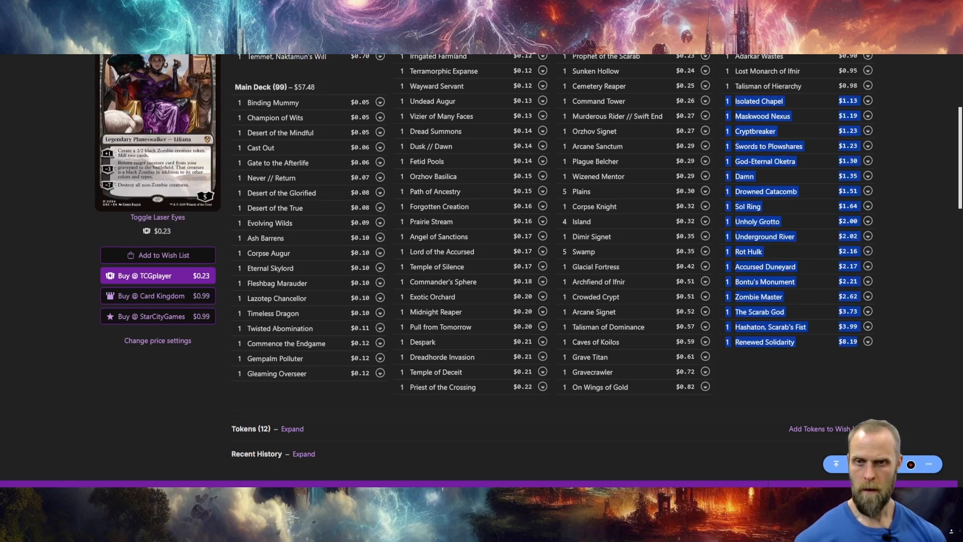
{"action": "key", "text": "alt+Tab"}
{"action": "left_click", "coordinate": [473, 130]}
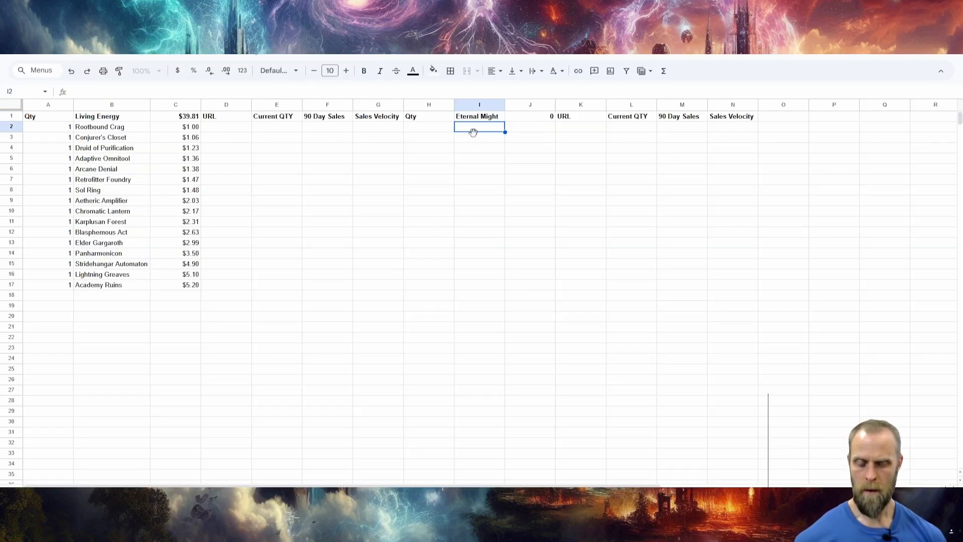
{"action": "key", "text": "ctrl+v"}
Enter =I2 in H3, fill it down to H51 and copy the filled range to replace its formulas with values.
{"action": "left_click", "coordinate": [425, 138]}
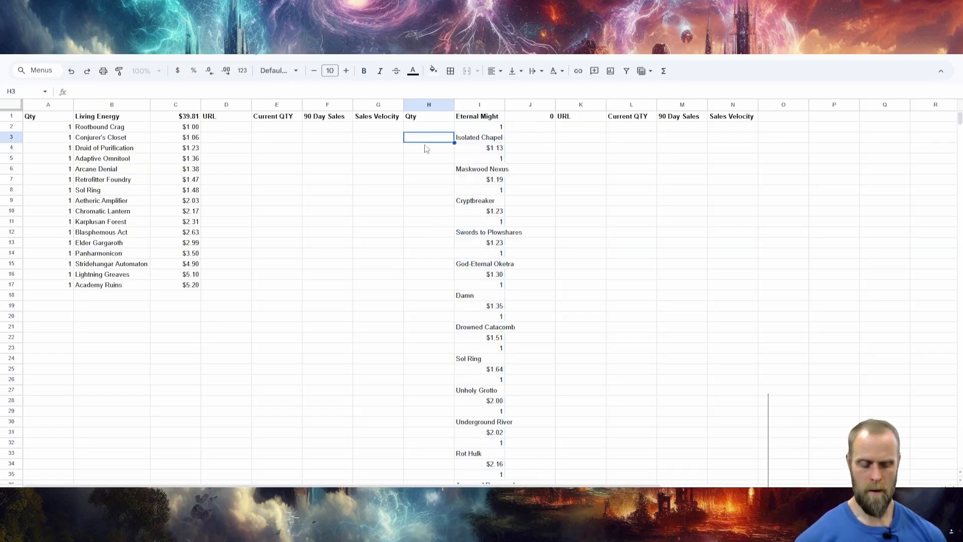
{"action": "type", "text": "="}
{"action": "left_click", "coordinate": [488, 129]}
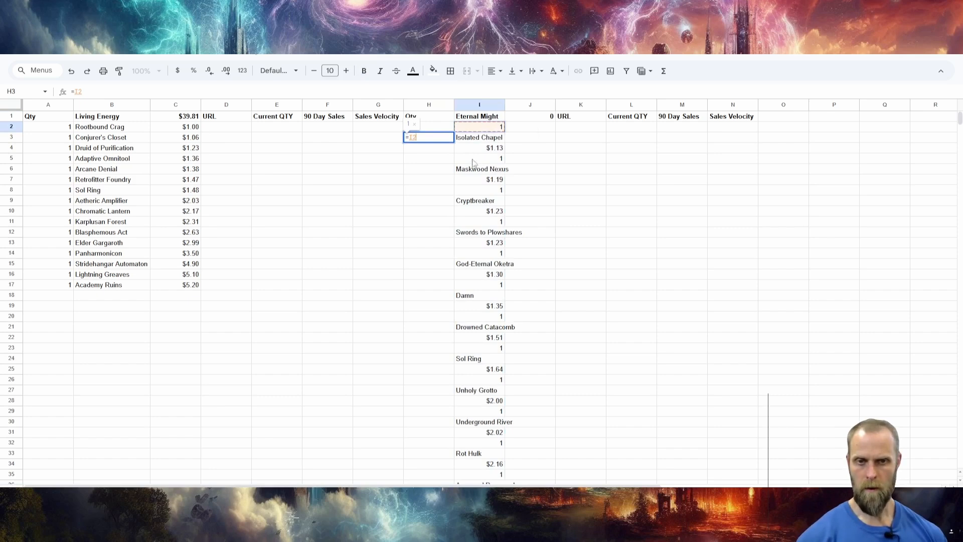
{"action": "key", "text": "Return"}
{"action": "left_click", "coordinate": [430, 138]}
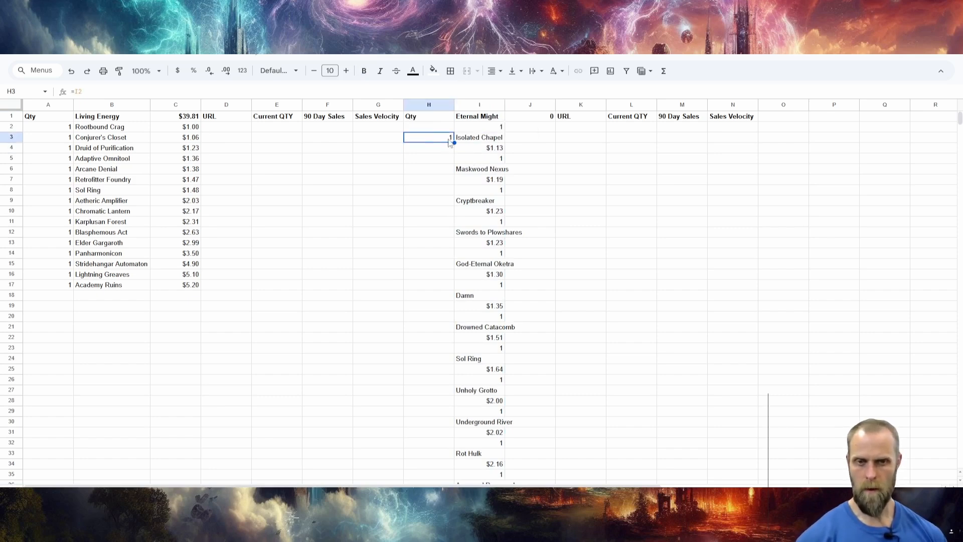
{"action": "left_click_drag", "start_coordinate": [454, 143], "coordinate": [454, 292]}
{"action": "scroll", "coordinate": [453, 292], "scroll_direction": "up", "scroll_amount": 10}
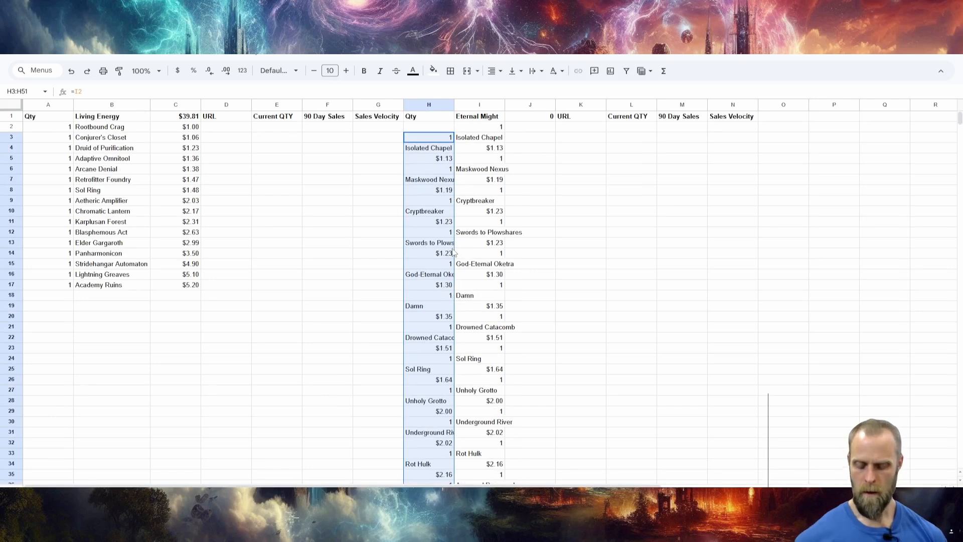
{"action": "key", "text": "ctrl+c"}
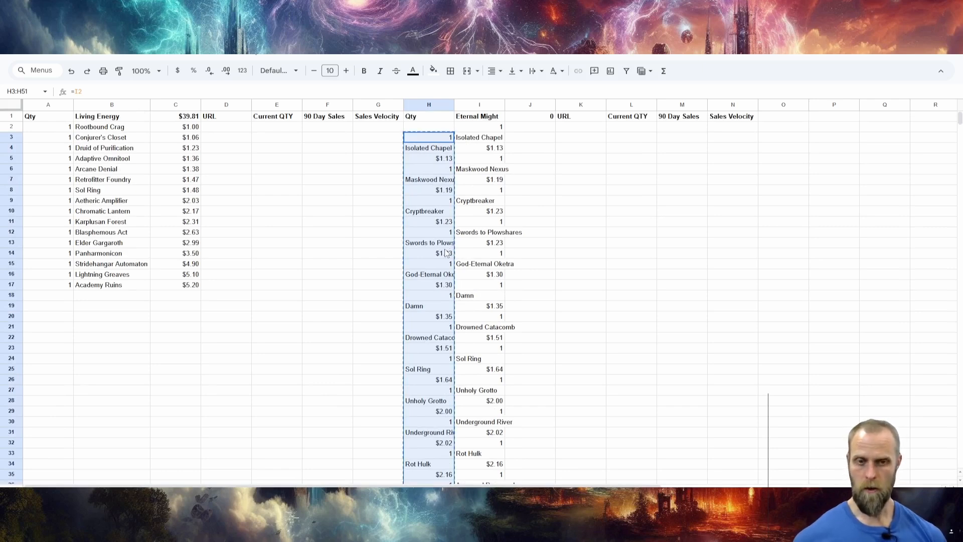
Enter =I4 in J3, fill it down to J51 and replace the formulas with their values.
{"action": "left_click", "coordinate": [521, 138]}
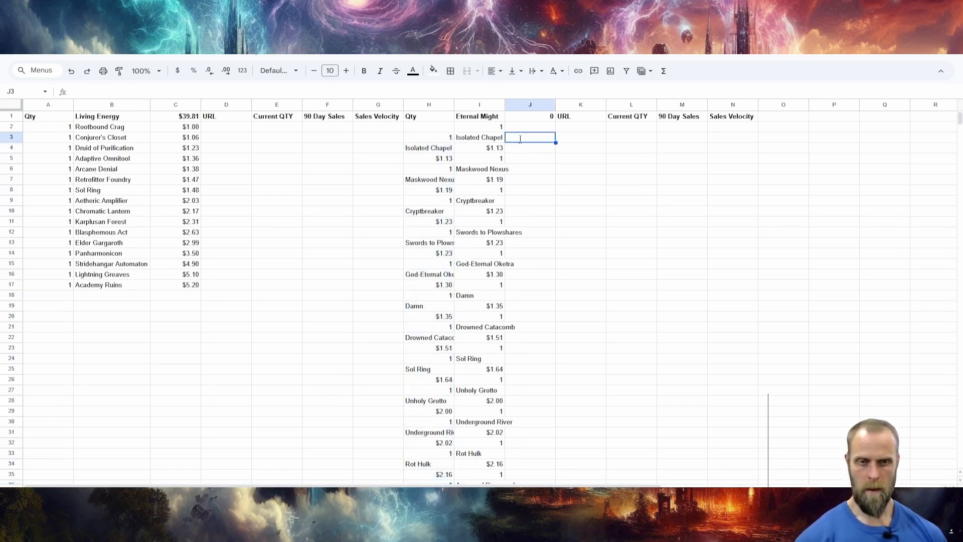
{"action": "type", "text": "=I4"}
{"action": "key", "text": "Return"}
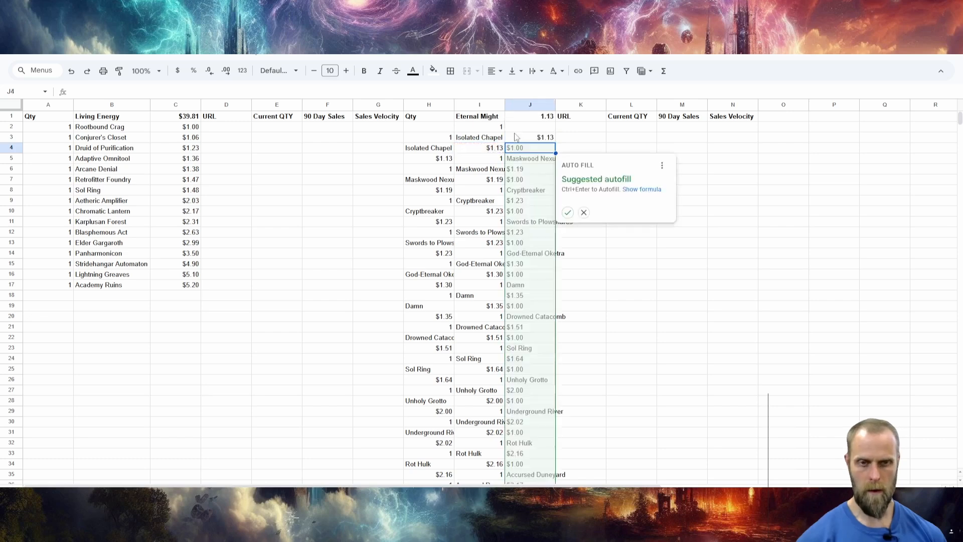
{"action": "left_click", "coordinate": [517, 137]}
{"action": "left_click_drag", "start_coordinate": [556, 143], "coordinate": [555, 346]}
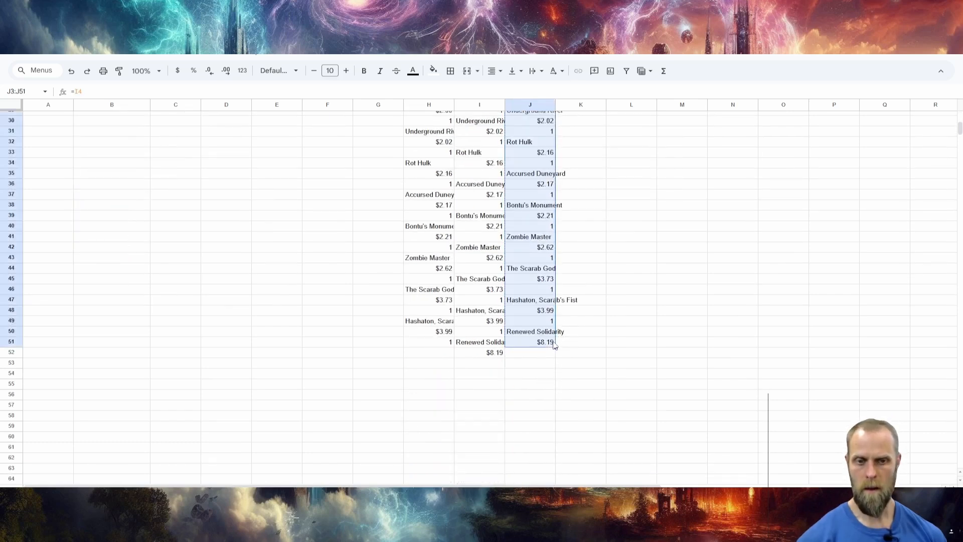
{"action": "key", "text": "ctrl+c"}
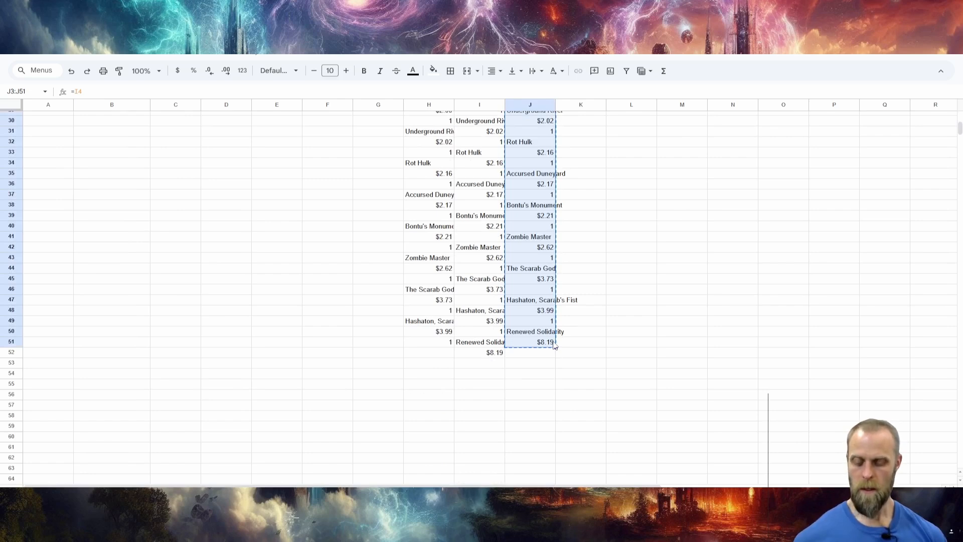
{"action": "key", "text": "ctrl+shift+v"}
{"action": "scroll", "coordinate": [555, 346], "scroll_direction": "up", "scroll_amount": 10}
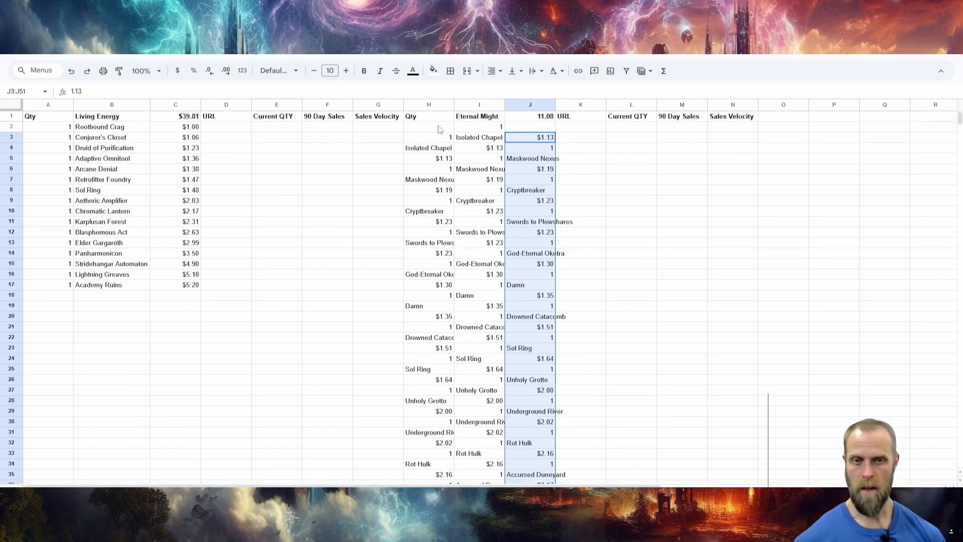
Sort columns H to J by Qty from Z to A, treating the first row as a header.
{"action": "left_click", "coordinate": [428, 105]}
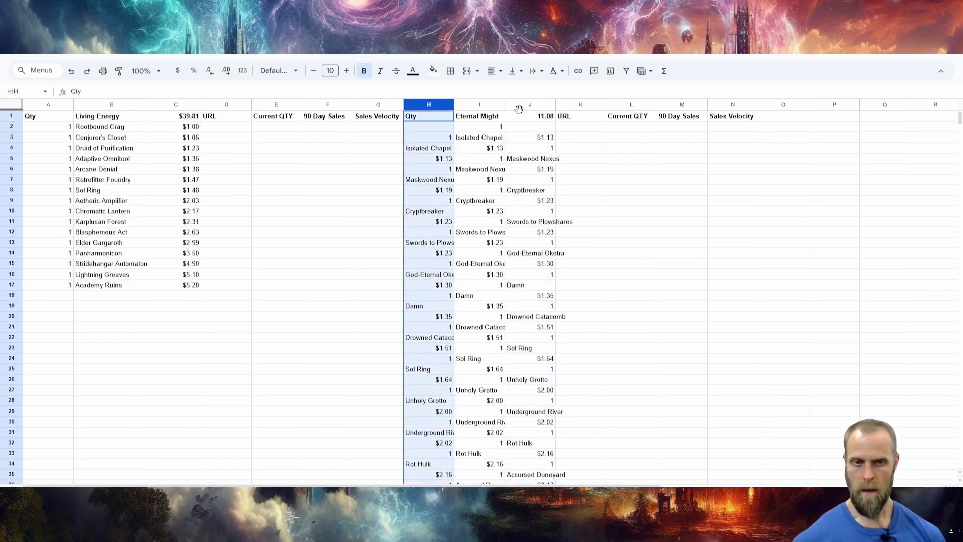
{"action": "left_click", "coordinate": [518, 107], "text": "shift"}
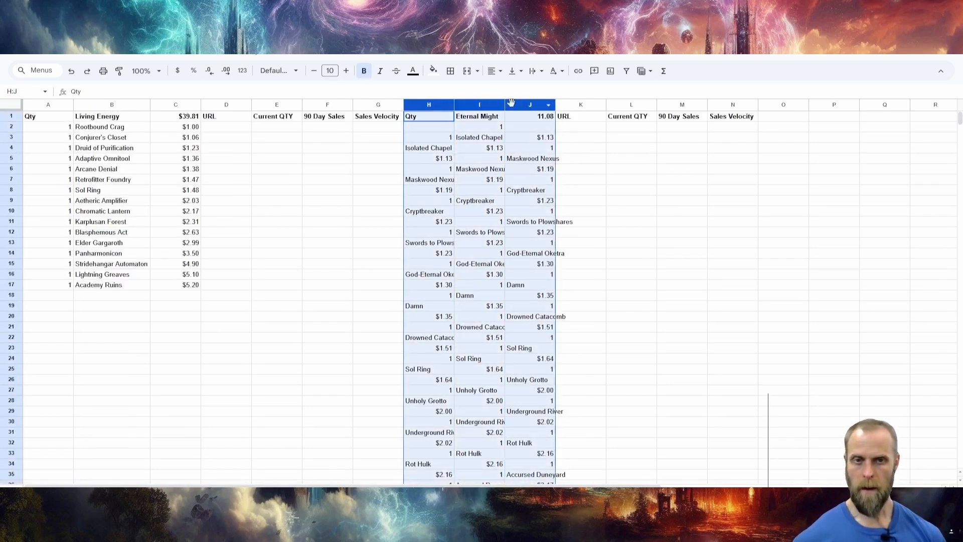
{"action": "left_click", "coordinate": [161, 56]}
{"action": "mouse_move", "coordinate": [172, 87]}
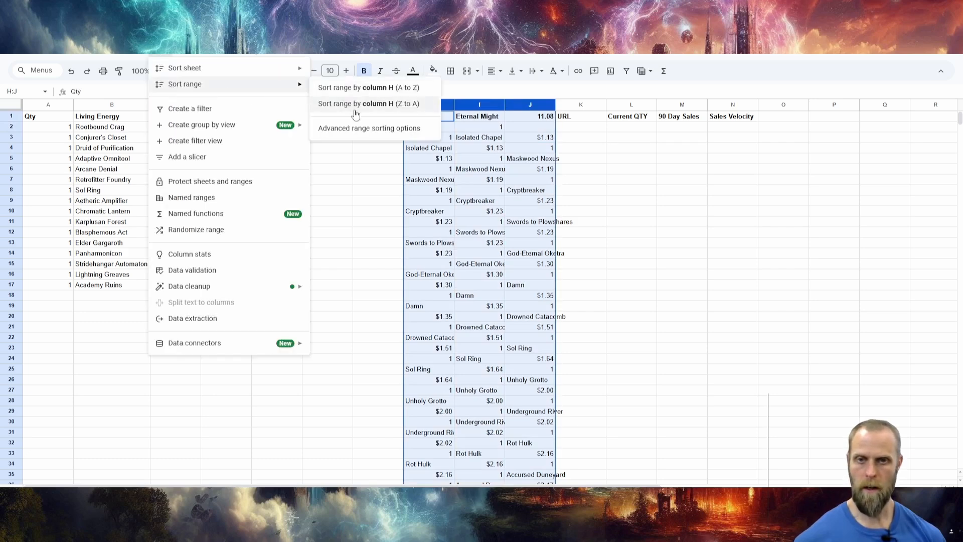
{"action": "left_click", "coordinate": [357, 128]}
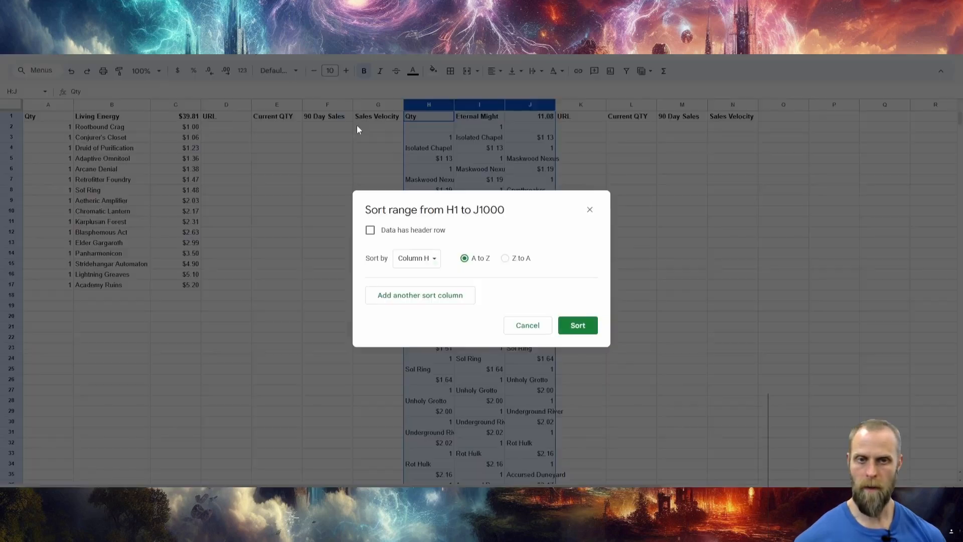
{"action": "left_click", "coordinate": [371, 230]}
{"action": "left_click", "coordinate": [506, 258]}
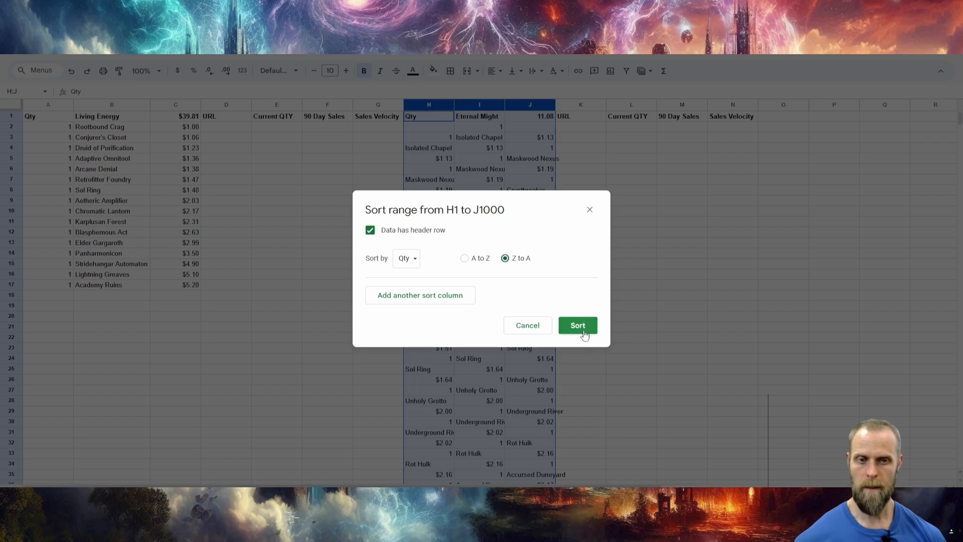
{"action": "left_click", "coordinate": [579, 330]}
Delete the misaligned cells H2:J33 and shift the remaining cells up.
{"action": "left_click", "coordinate": [426, 128]}
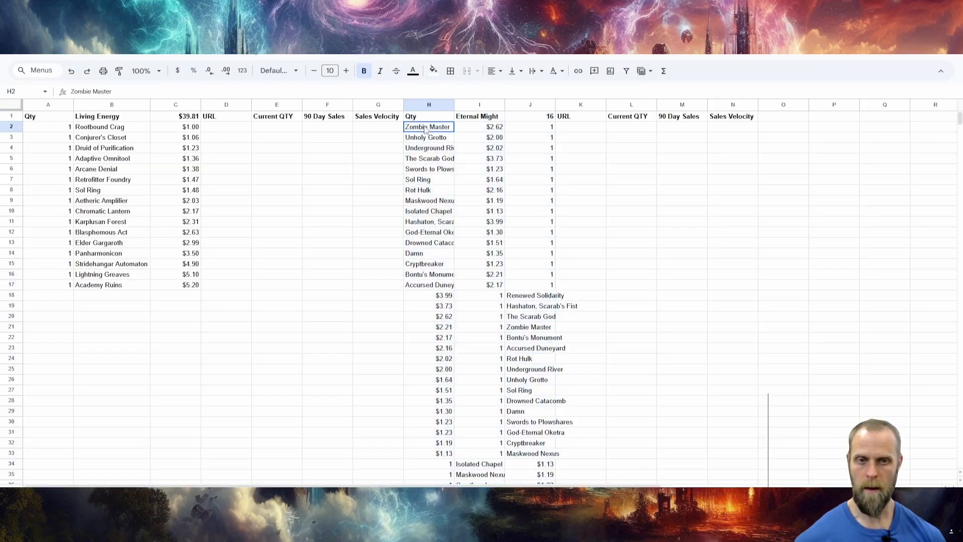
{"action": "scroll", "coordinate": [483, 321], "scroll_direction": "down", "scroll_amount": 2}
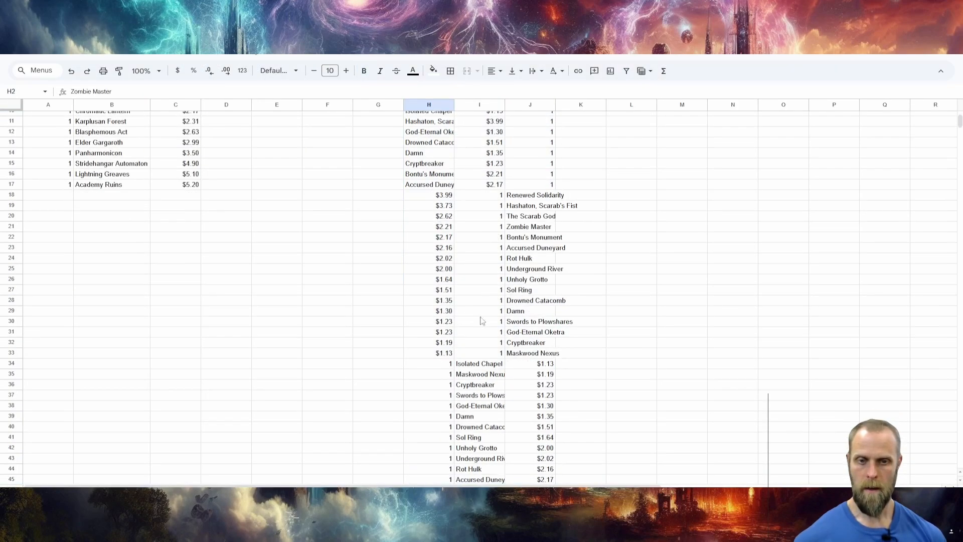
{"action": "left_click", "coordinate": [541, 355], "text": "shift"}
{"action": "right_click", "coordinate": [503, 346]}
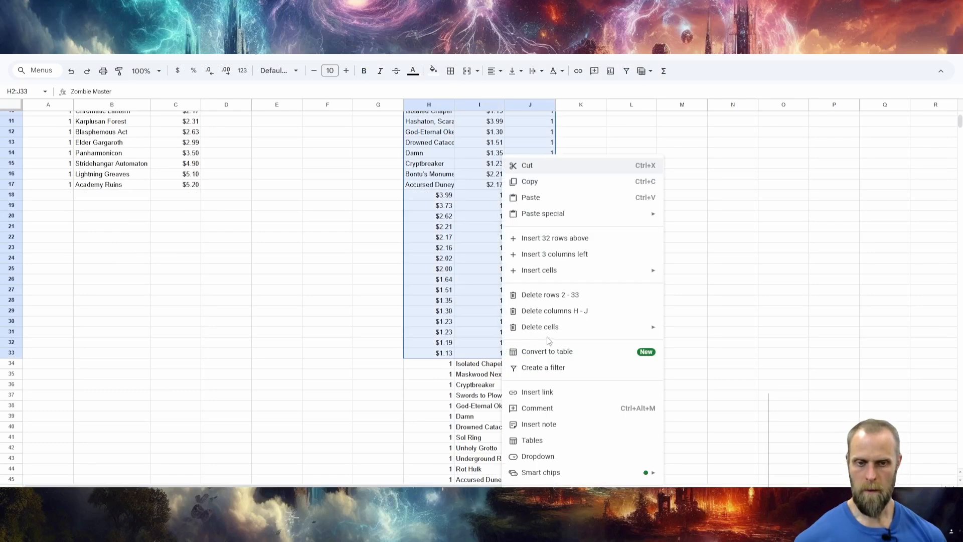
{"action": "mouse_move", "coordinate": [553, 327]}
{"action": "left_click", "coordinate": [711, 346]}
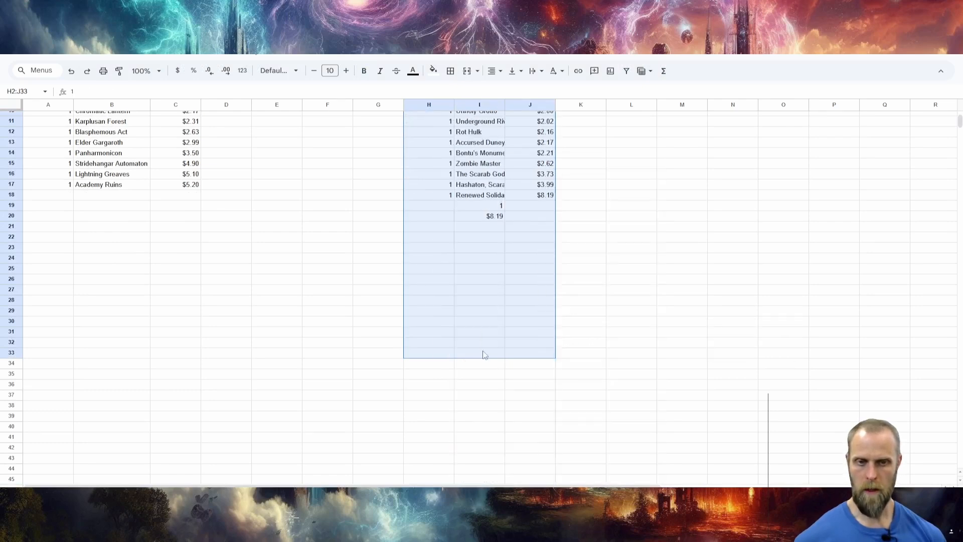
Clear the leftover quantity and price in I19:I20 below the Eternal Might card names.
{"action": "scroll", "coordinate": [482, 351], "scroll_direction": "up", "scroll_amount": 3}
{"action": "left_click_drag", "start_coordinate": [486, 308], "coordinate": [491, 320]}
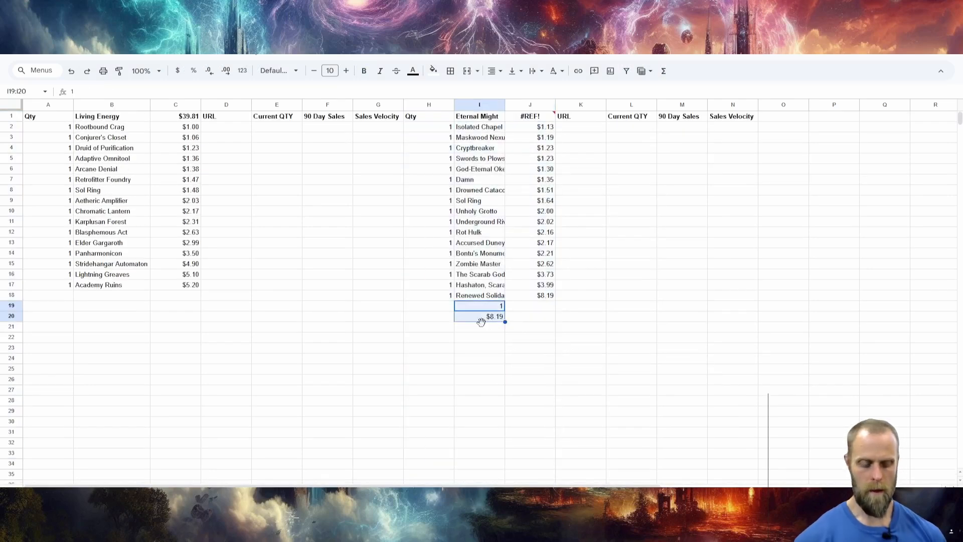
{"action": "key", "text": "Delete"}
{"action": "left_click", "coordinate": [541, 350]}
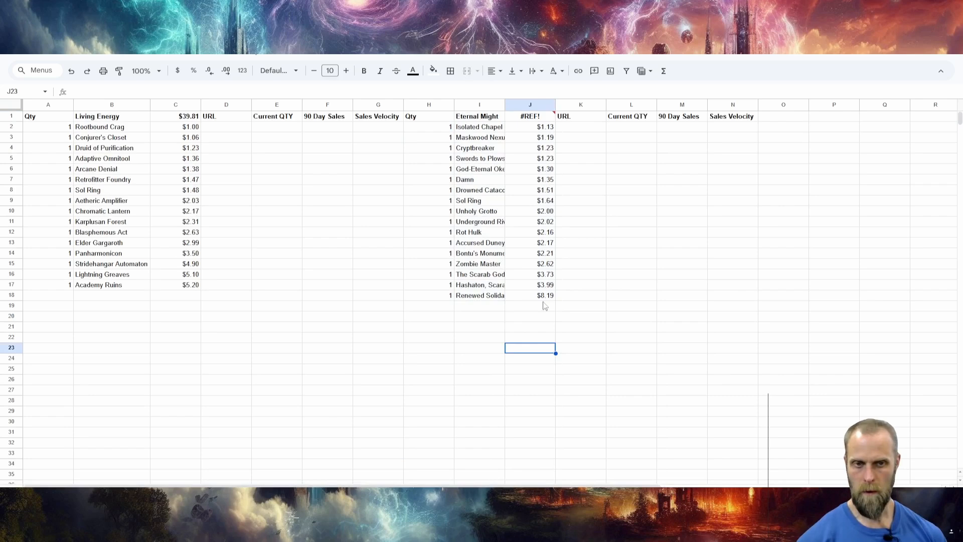
Replace the broken formula in J1 with =SUM(J2:J18).
{"action": "left_click", "coordinate": [523, 121]}
{"action": "type", "text": "="}
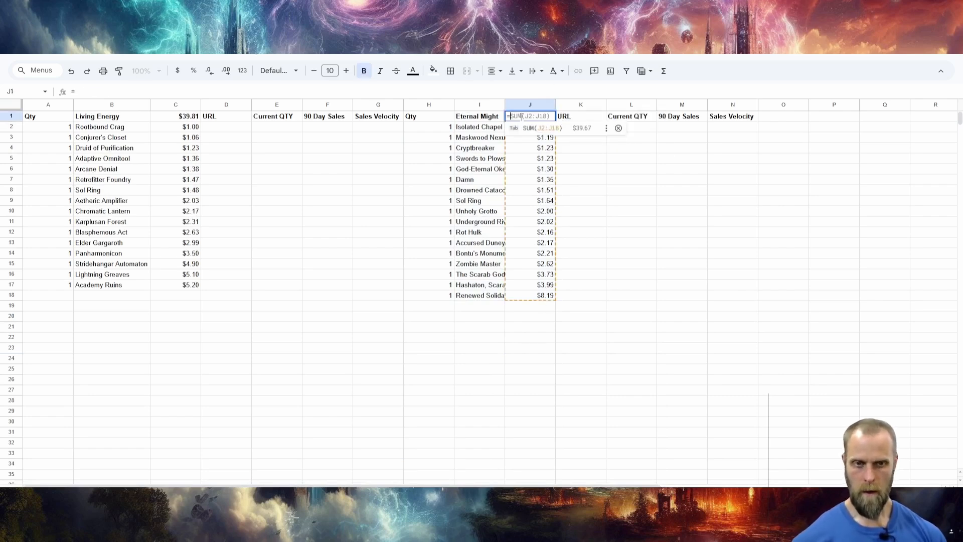
{"action": "key", "text": "Tab"}
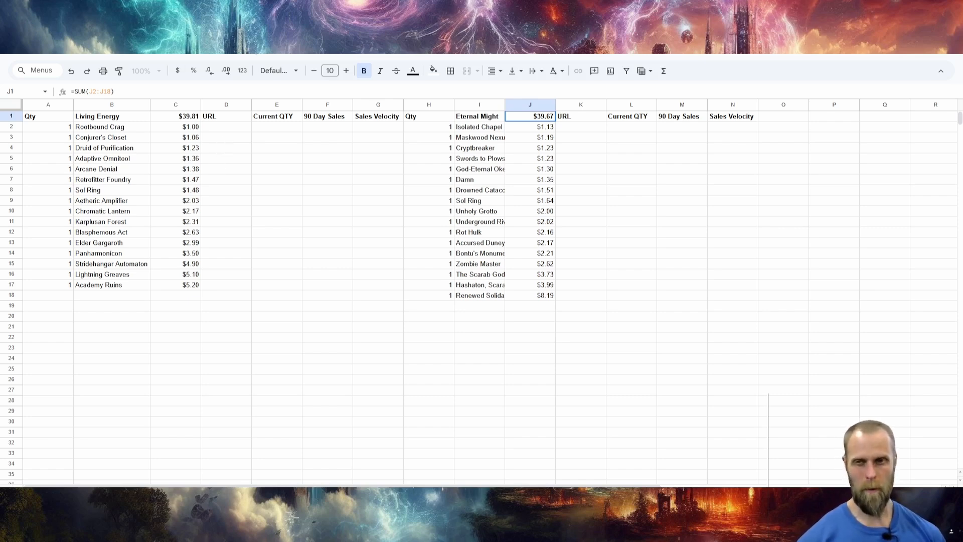
Arrange the spreadsheet and the Eternal Might decklist page side by side.
{"action": "left_click_drag", "start_coordinate": [181, 9], "coordinate": [185, 55]}
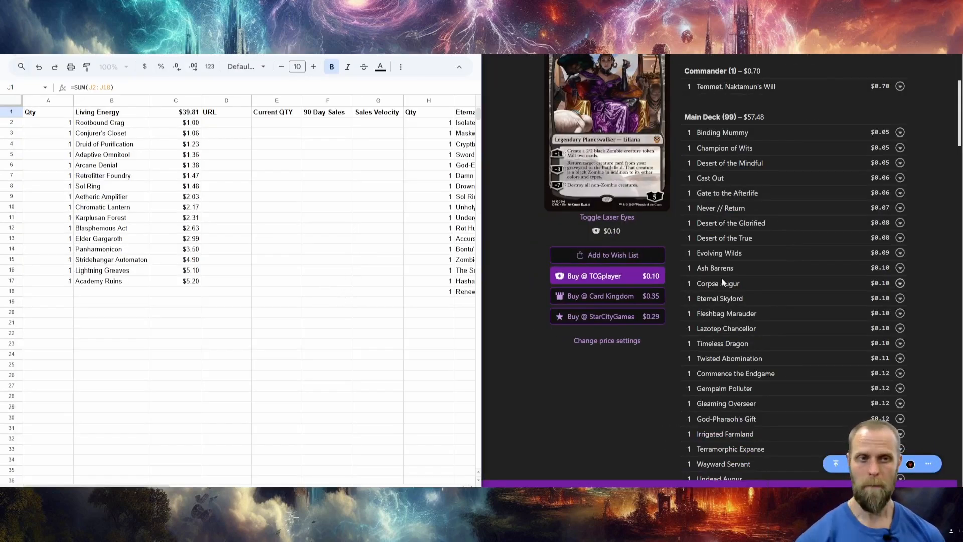
{"action": "scroll", "coordinate": [775, 206], "scroll_direction": "up", "scroll_amount": 5}
{"action": "scroll", "coordinate": [768, 223], "scroll_direction": "down", "scroll_amount": 2}
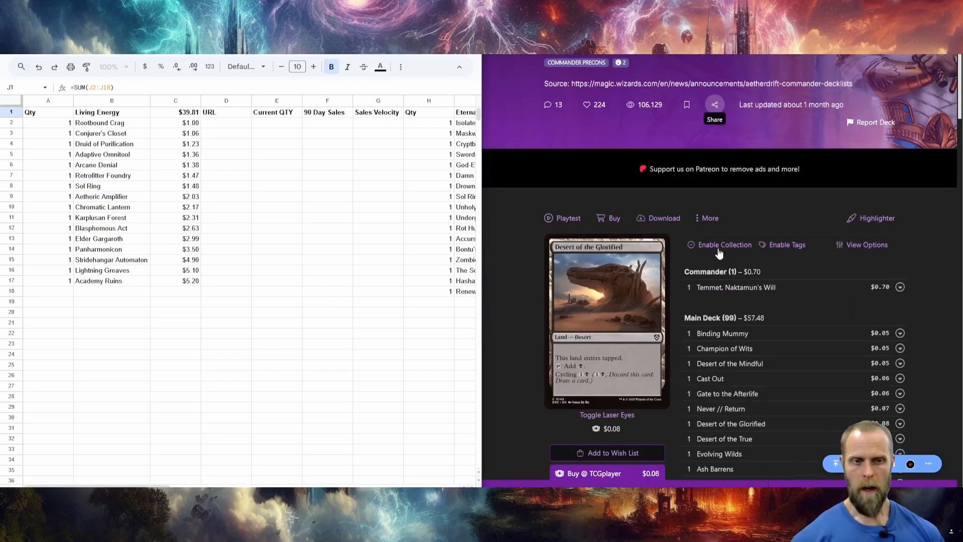
Send the Eternal Might deck to TCGplayer for purchase with set codes included, and review the resulting shopping cart.
{"action": "left_click", "coordinate": [607, 221]}
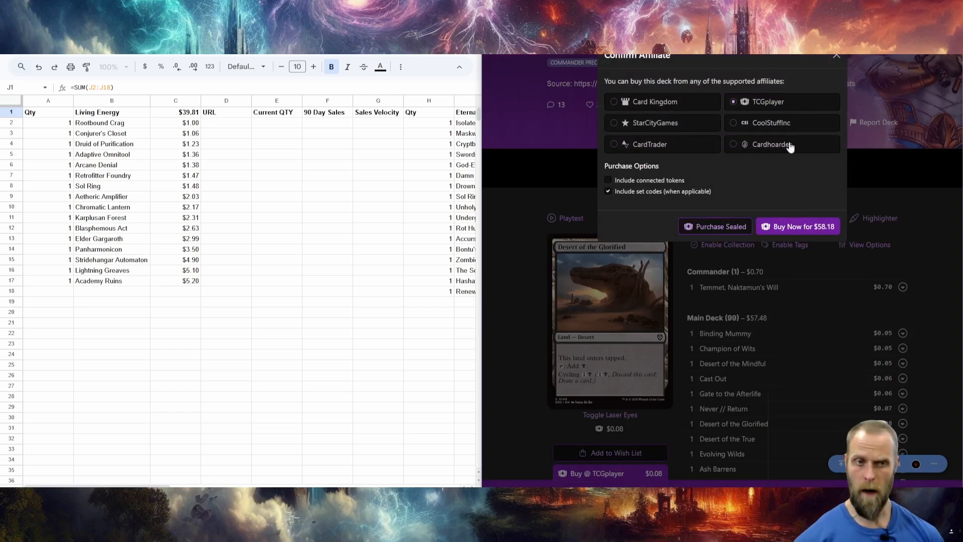
{"action": "left_click", "coordinate": [797, 225]}
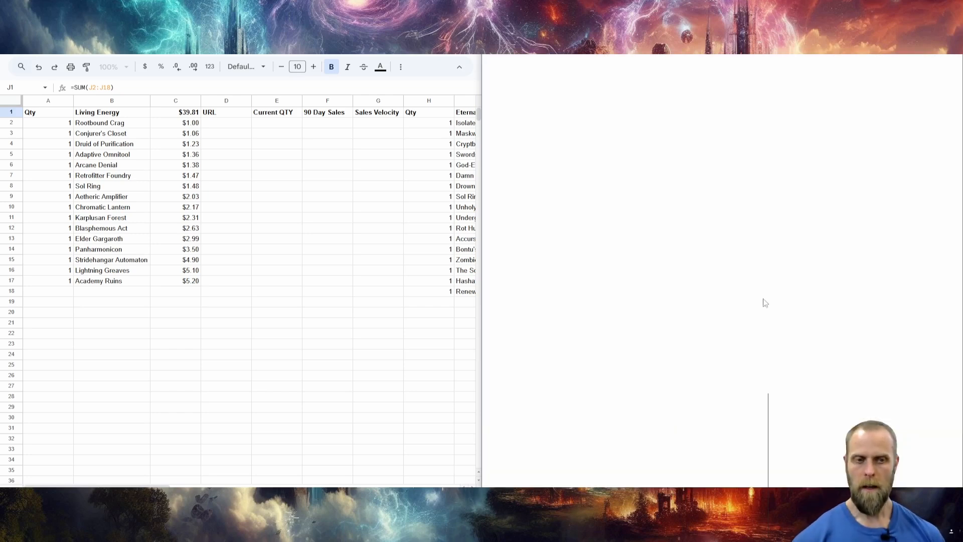
{"action": "left_click", "coordinate": [837, 394]}
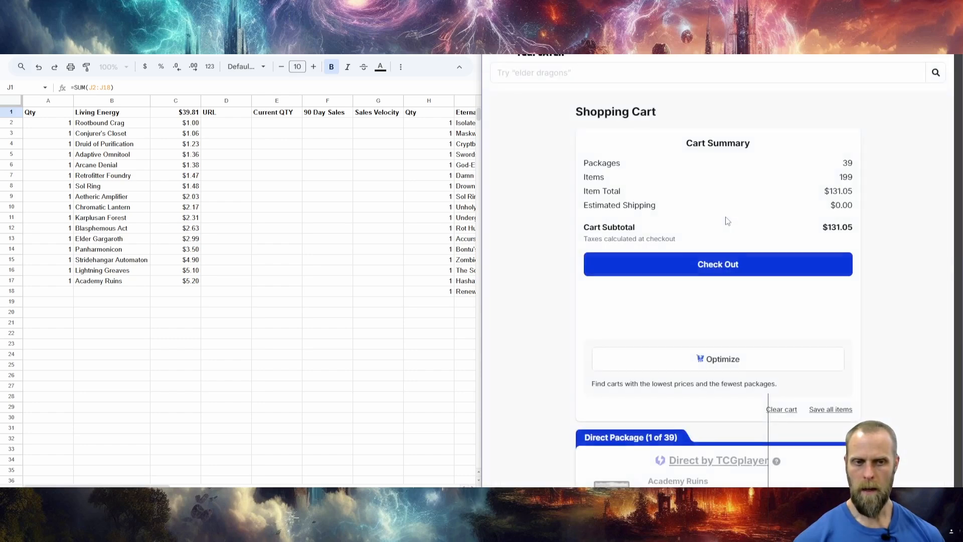
{"action": "scroll", "coordinate": [728, 221], "scroll_direction": "down", "scroll_amount": 3}
{"action": "scroll", "coordinate": [726, 221], "scroll_direction": "down", "scroll_amount": 5}
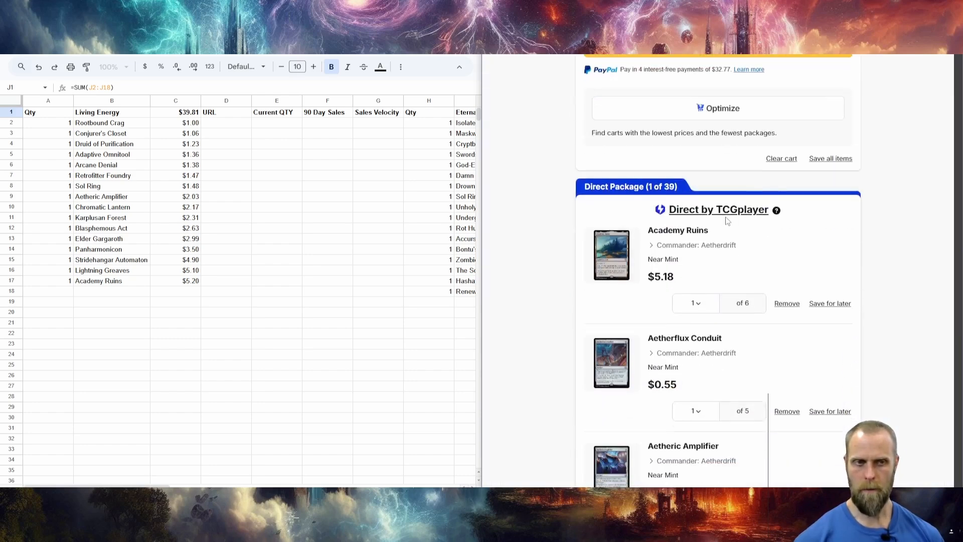
{"action": "scroll", "coordinate": [725, 221], "scroll_direction": "up", "scroll_amount": 1}
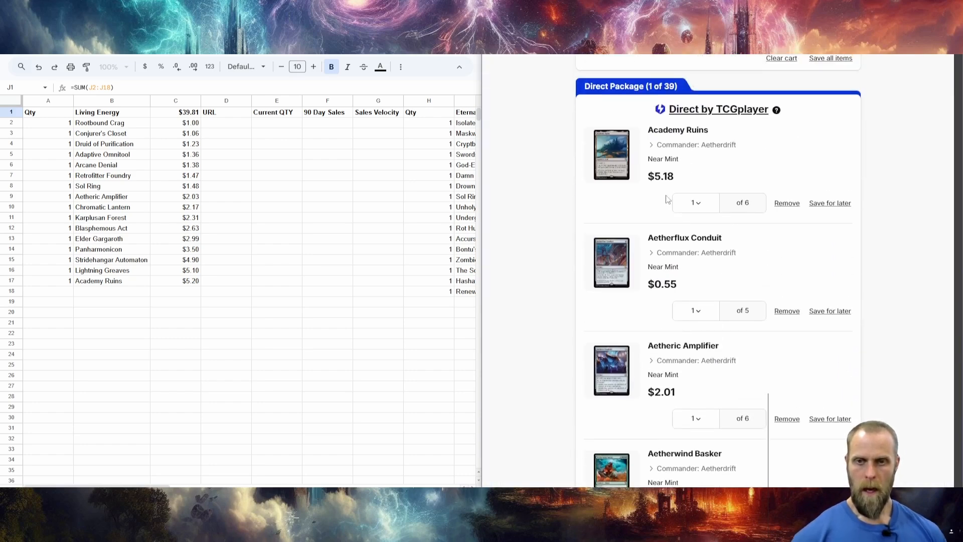
{"action": "scroll", "coordinate": [667, 199], "scroll_direction": "up", "scroll_amount": 6}
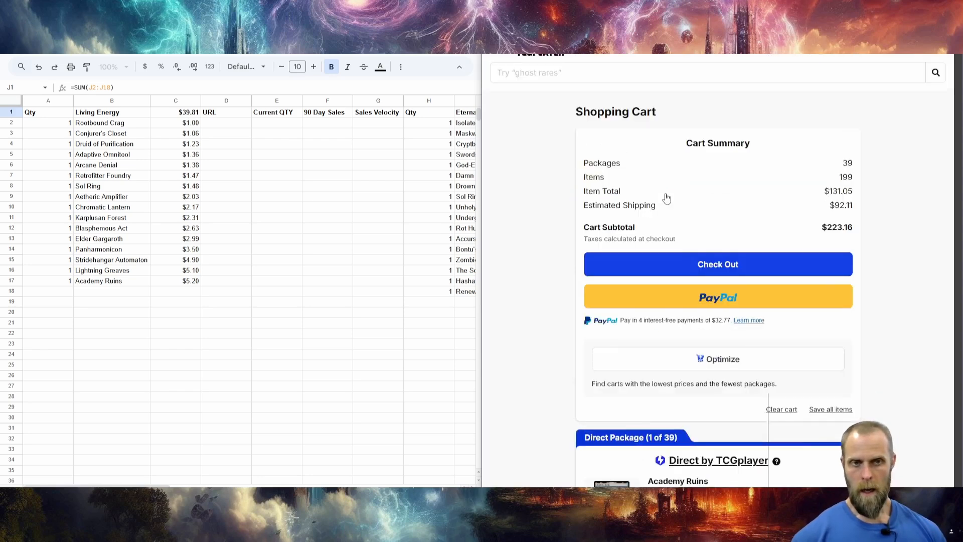
Find Rootbound Crag in the TCGplayer cart and examine its product page's market price, current quantity and three-month sales.
{"action": "scroll", "coordinate": [652, 196], "scroll_direction": "down", "scroll_amount": 8}
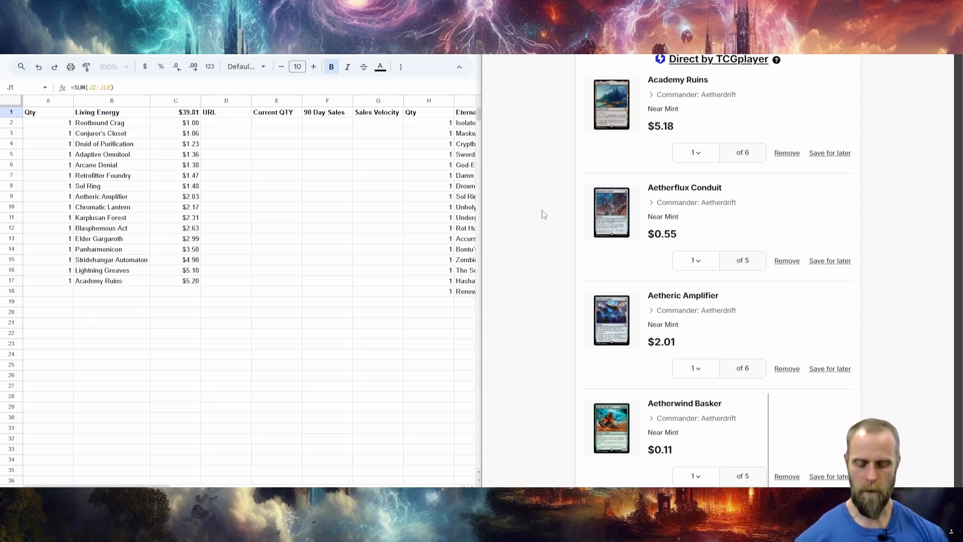
{"action": "type", "text": "Roo"}
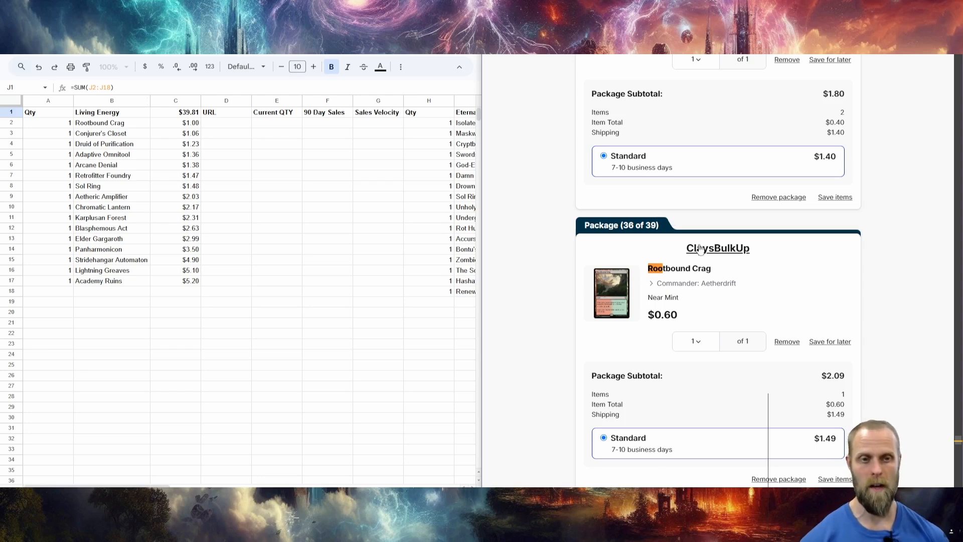
{"action": "left_click", "coordinate": [694, 270]}
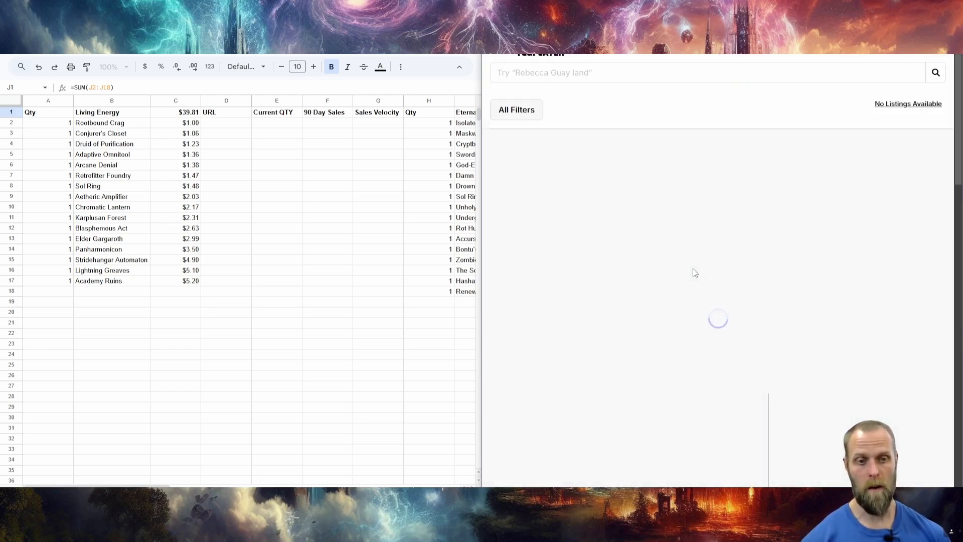
{"action": "scroll", "coordinate": [695, 271], "scroll_direction": "down", "scroll_amount": 10}
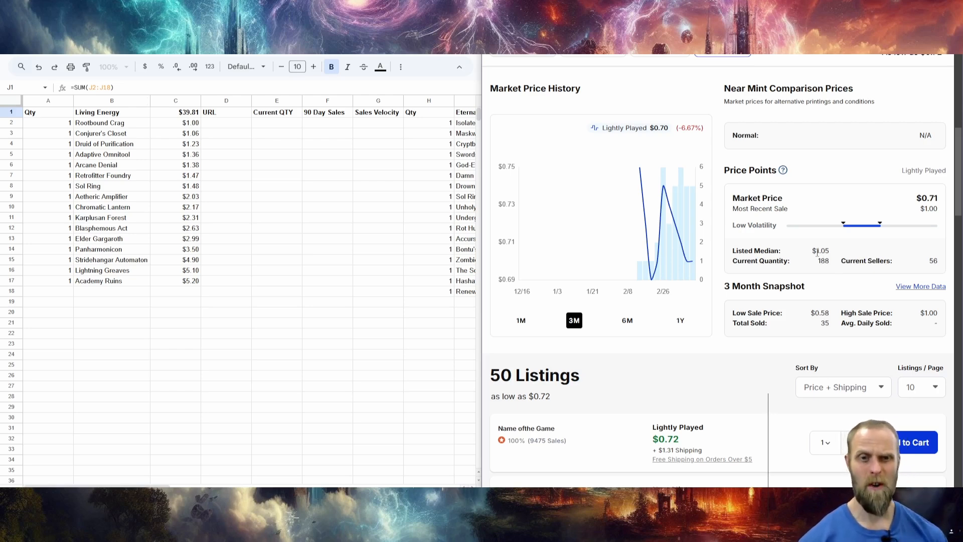
Calculate Rootbound Crag's ratio of units sold to current quantity in E2 with =35/188, and reopen the formula.
{"action": "left_click", "coordinate": [269, 126]}
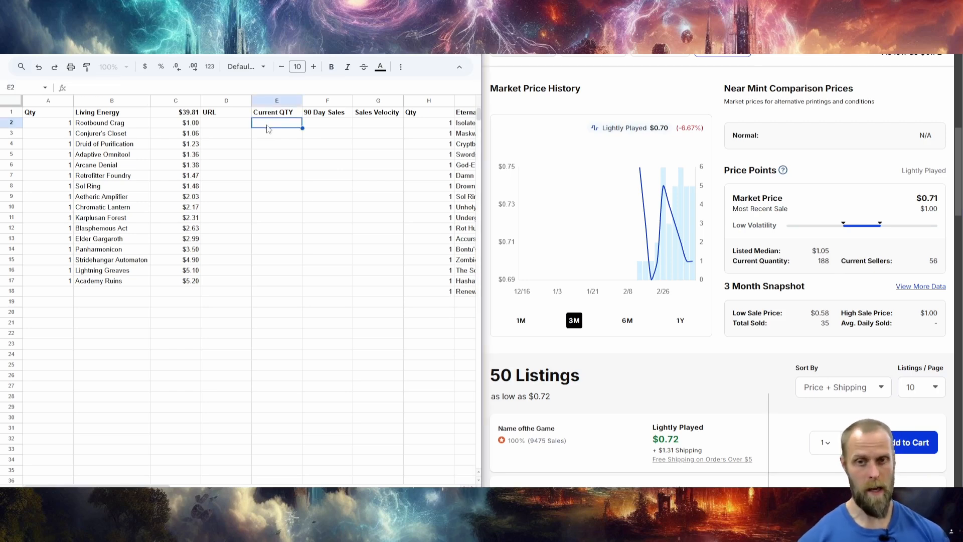
{"action": "type", "text": "="}
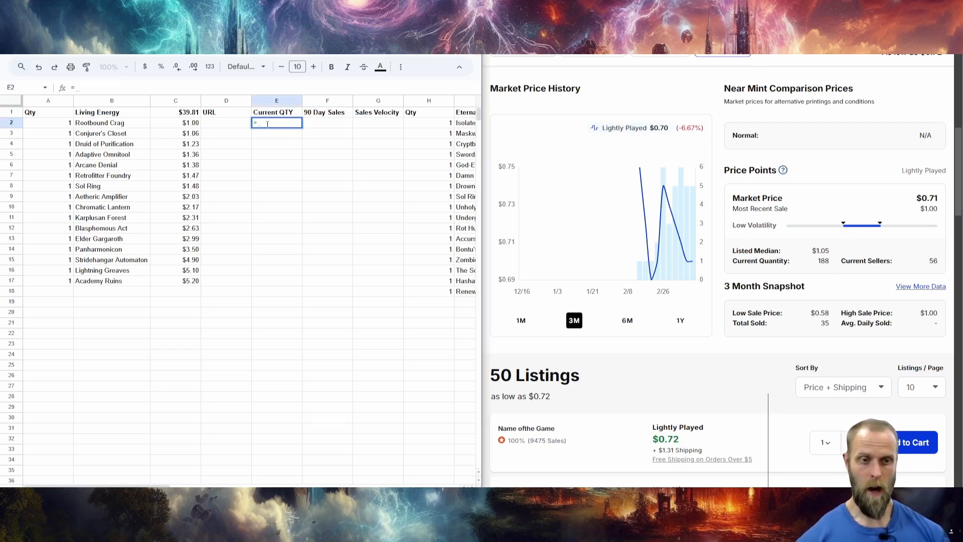
{"action": "type", "text": "35"}
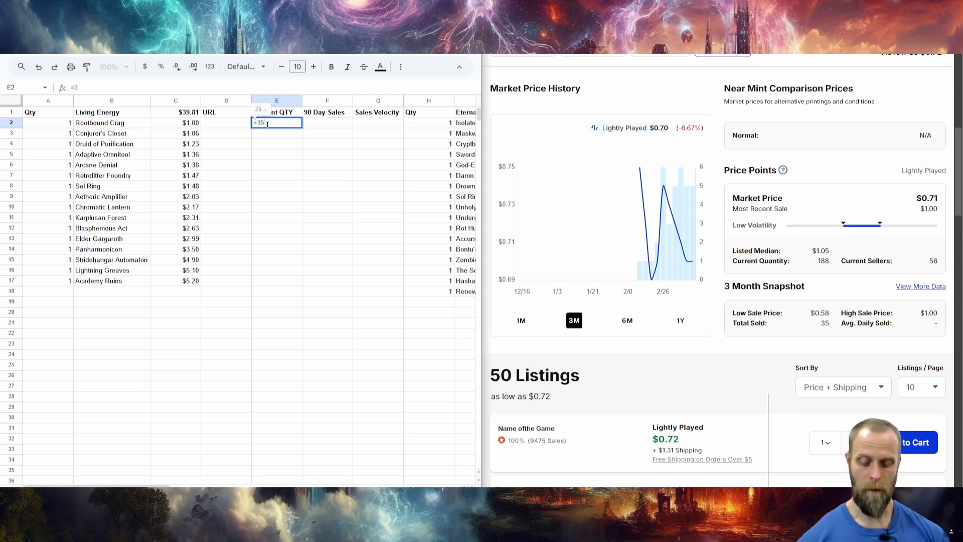
{"action": "type", "text": "/1878"}
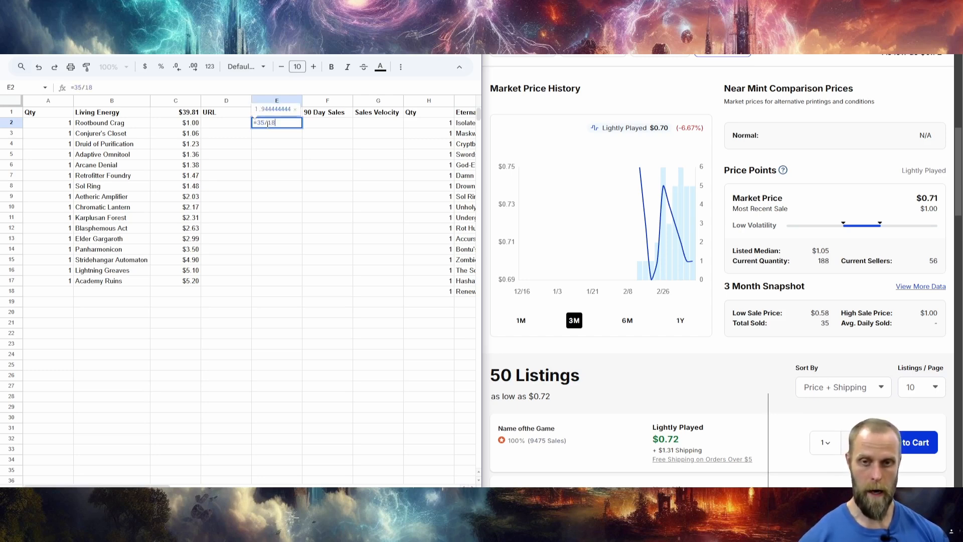
{"action": "key", "text": "BackSpace"}
{"action": "key", "text": "BackSpace"}
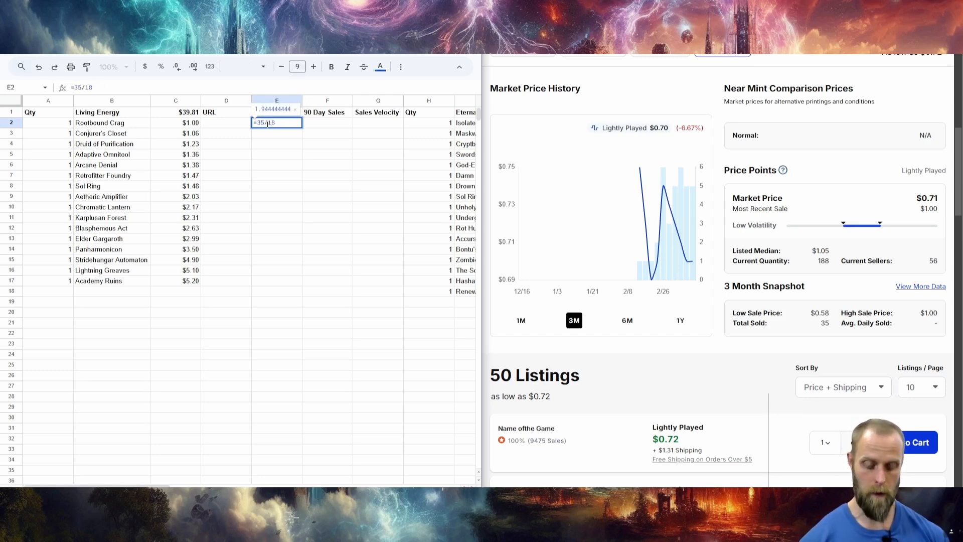
{"action": "type", "text": "8"}
{"action": "key", "text": "Return"}
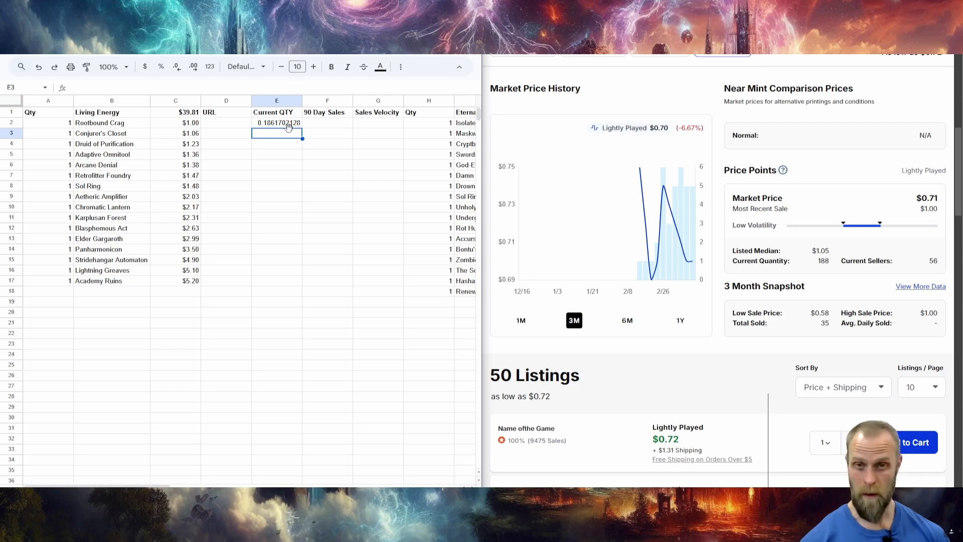
{"action": "left_click", "coordinate": [289, 125]}
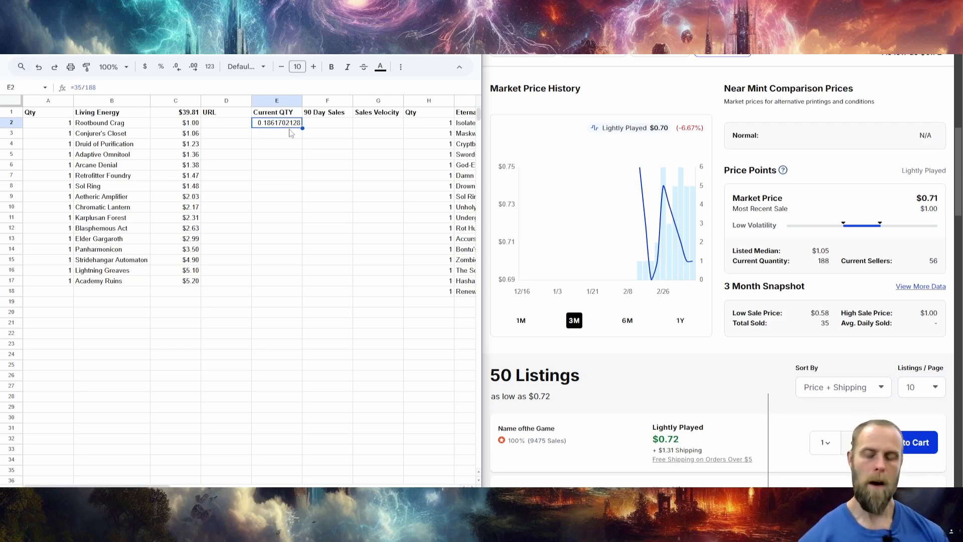
{"action": "key", "text": "Return"}
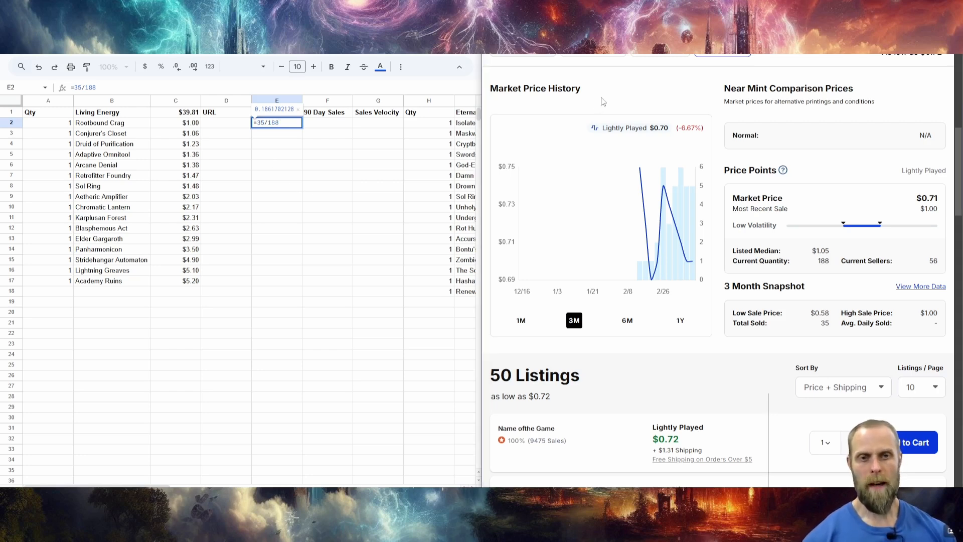
Return to the TCGplayer shopping cart, dismissing the decklist's Add to Collection prompt, and clear the trial formula from E2.
{"action": "key", "text": "alt+Left"}
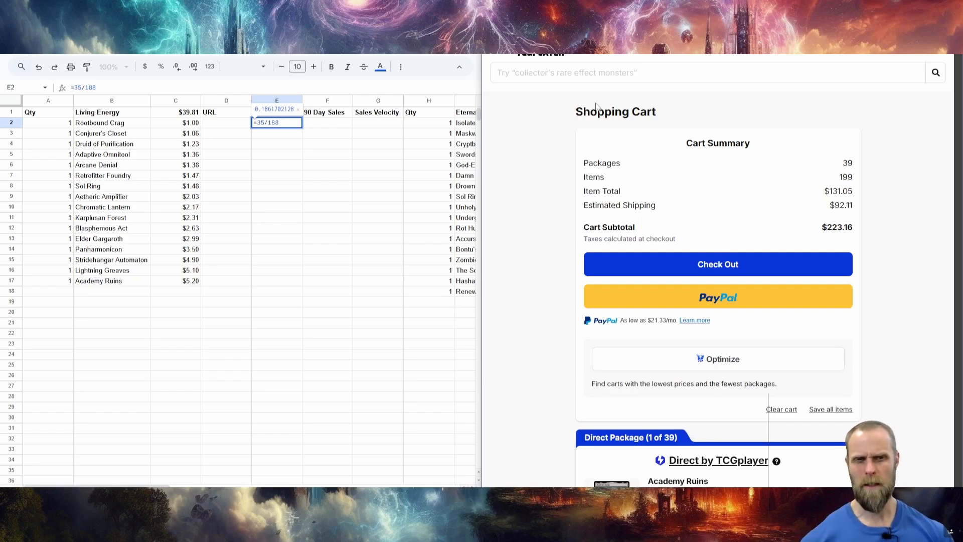
{"action": "key", "text": "ctrl+w"}
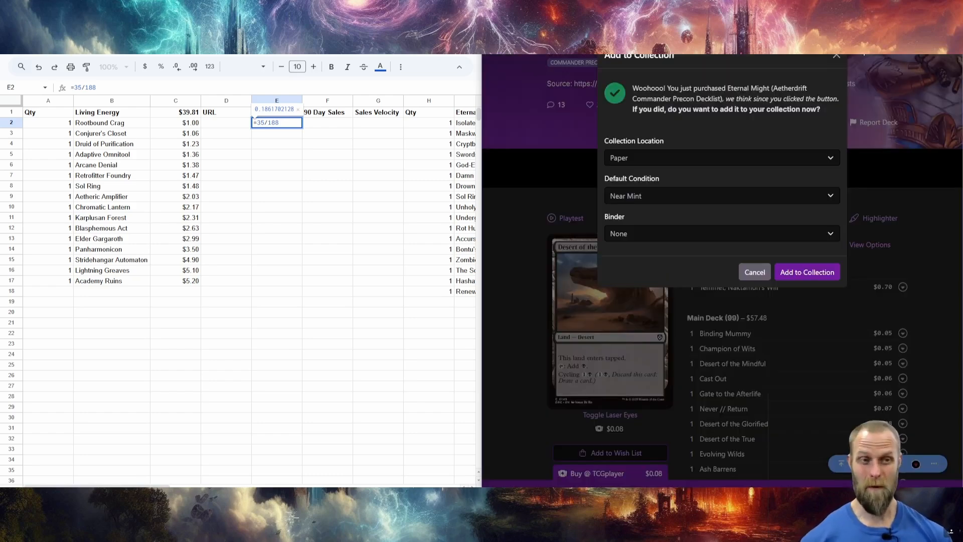
{"action": "left_click", "coordinate": [837, 55]}
{"action": "scroll", "coordinate": [835, 271], "scroll_direction": "down", "scroll_amount": 8}
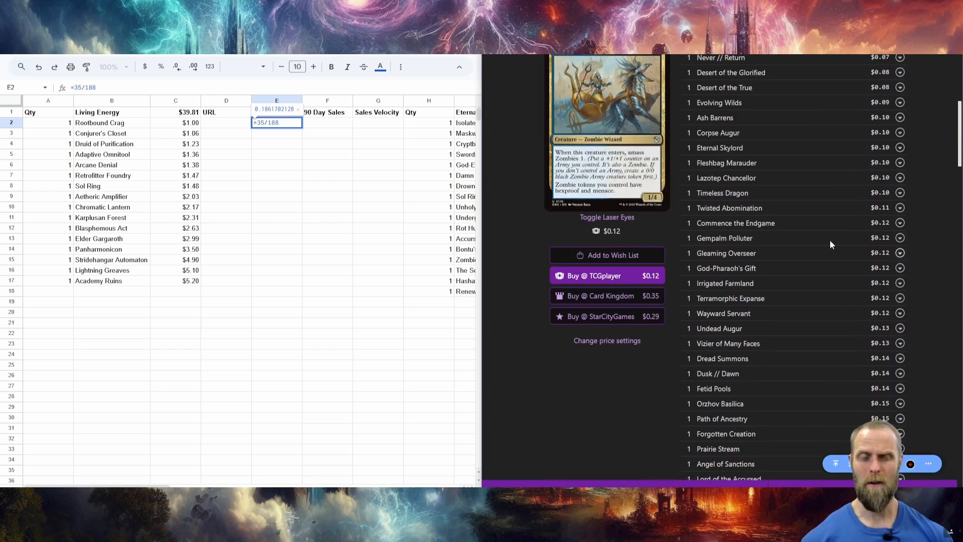
{"action": "scroll", "coordinate": [736, 251], "scroll_direction": "up", "scroll_amount": 5}
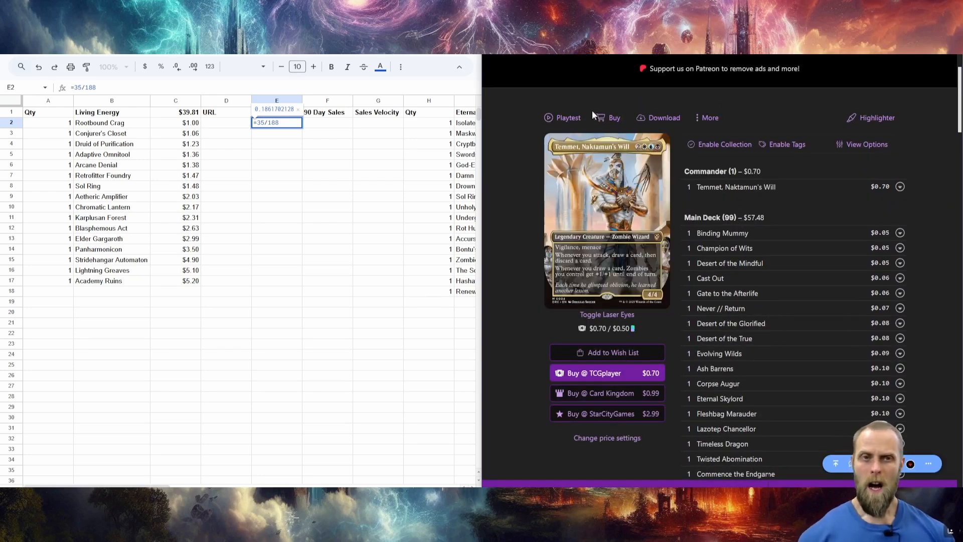
{"action": "key", "text": "ctrl+Tab"}
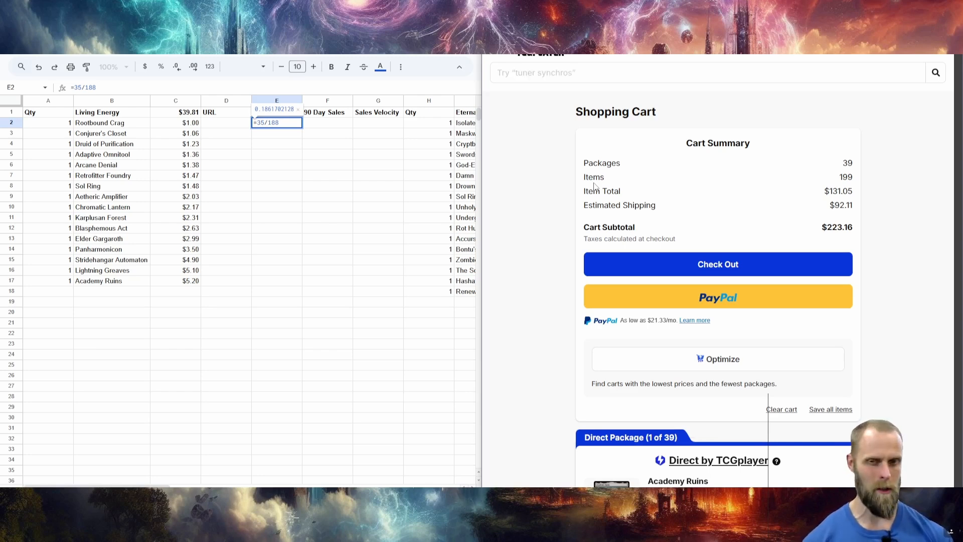
{"action": "key", "text": "Escape"}
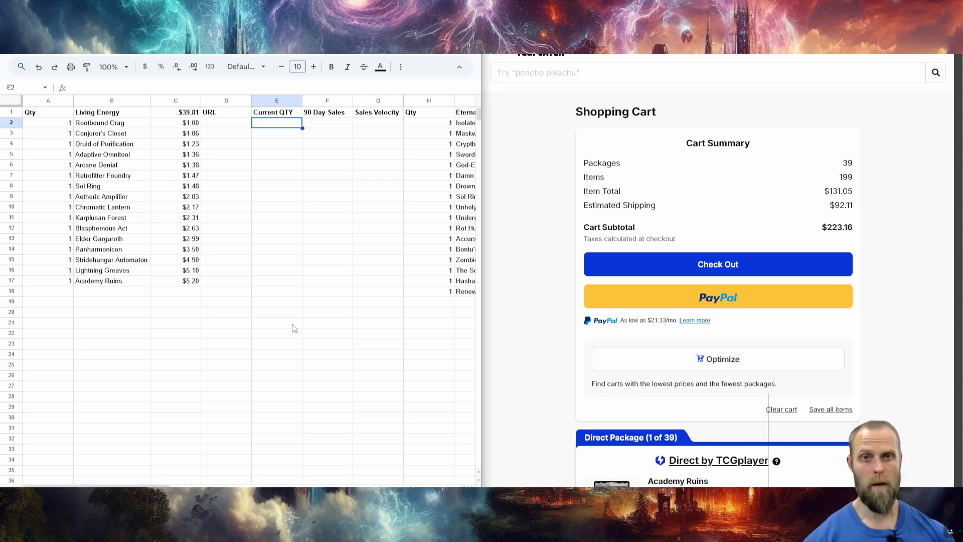
Find Rootbound Crag in the shopping cart and paste its product link into the URL cell D2.
{"action": "scroll", "coordinate": [588, 296], "scroll_direction": "down", "scroll_amount": 3}
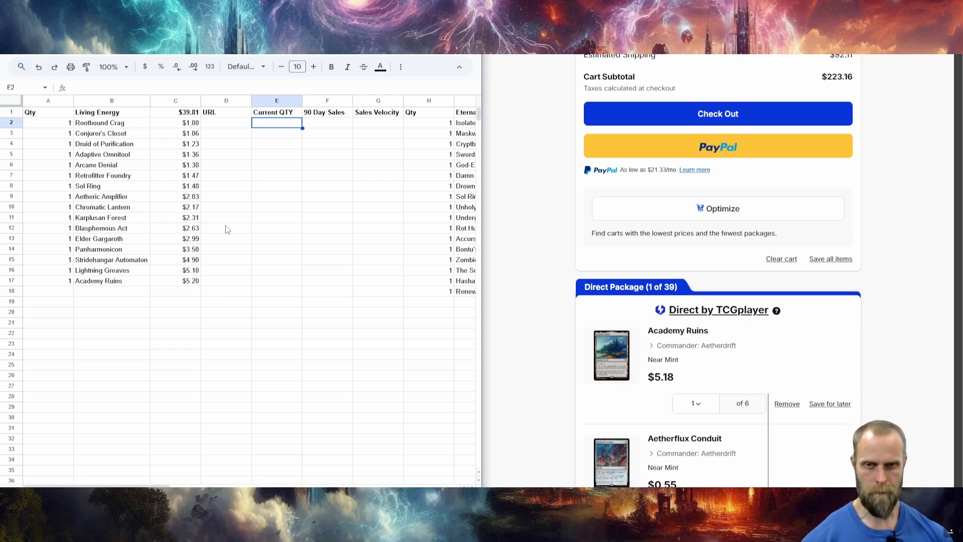
{"action": "scroll", "coordinate": [548, 279], "scroll_direction": "down", "scroll_amount": 3}
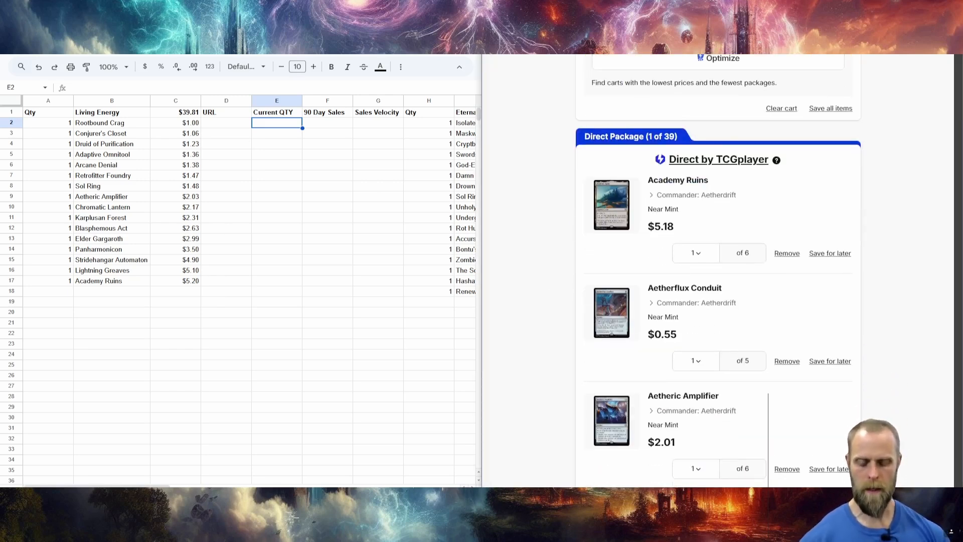
{"action": "type", "text": "root"}
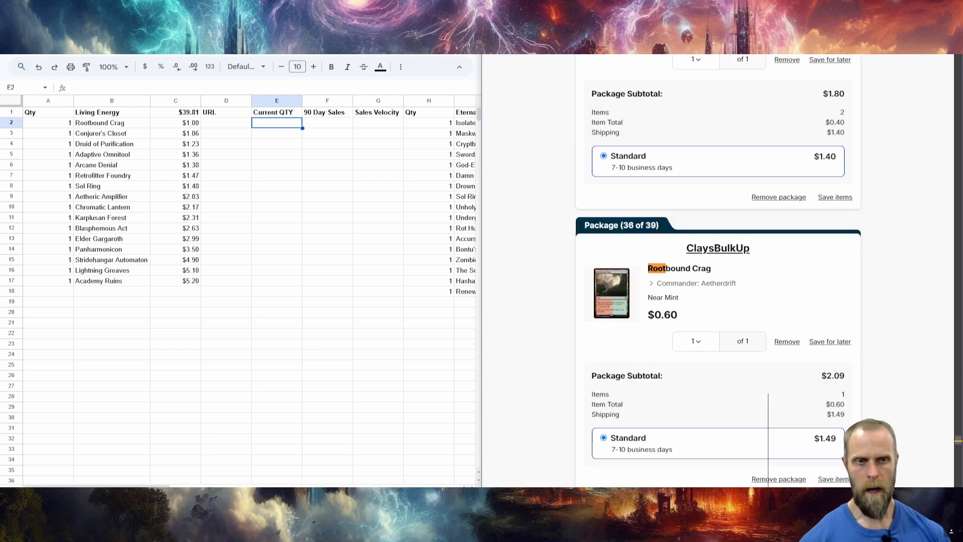
{"action": "right_click", "coordinate": [688, 270]}
{"action": "left_click", "coordinate": [734, 358]}
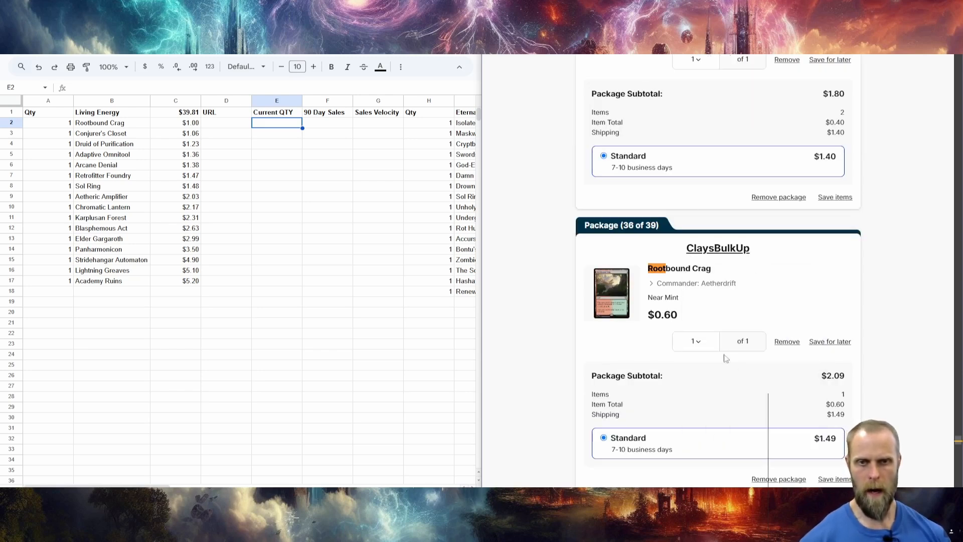
{"action": "left_click", "coordinate": [218, 129]}
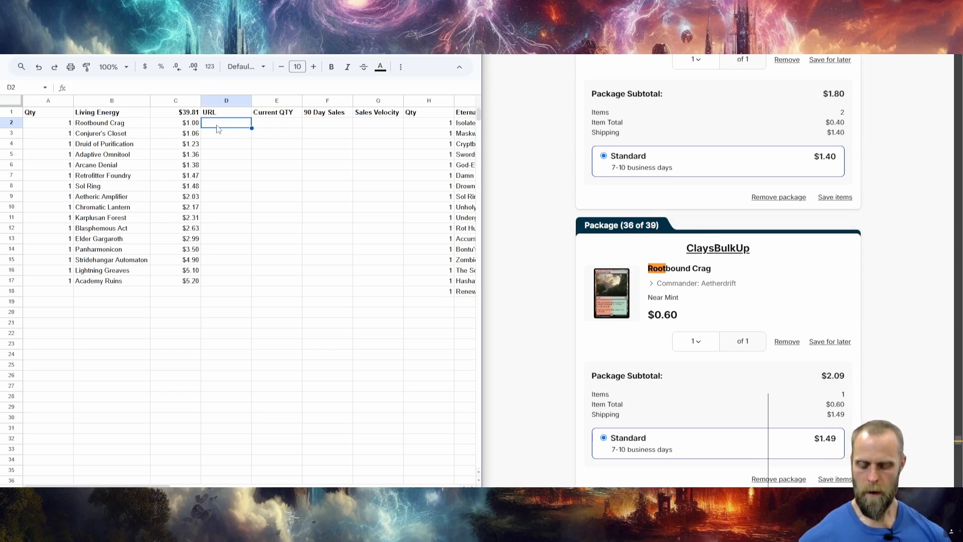
{"action": "type", "text": "https://www.tcgplayer.com/product/615225/magic--rootbound-crag"}
{"action": "key", "text": "Return"}
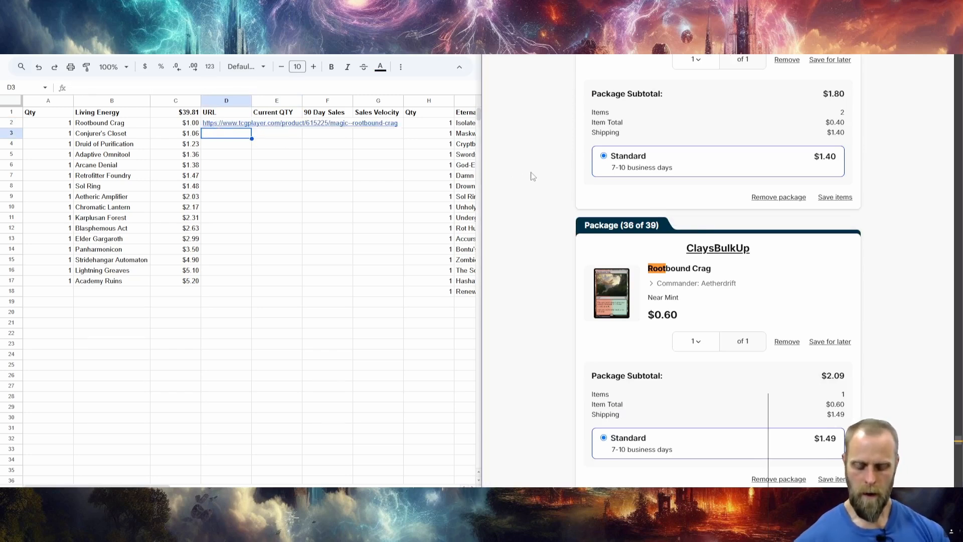
Find Conjurer's Closet in the shopping cart and paste its product link into the URL cell D3.
{"action": "scroll", "coordinate": [532, 176], "scroll_direction": "down", "scroll_amount": 15}
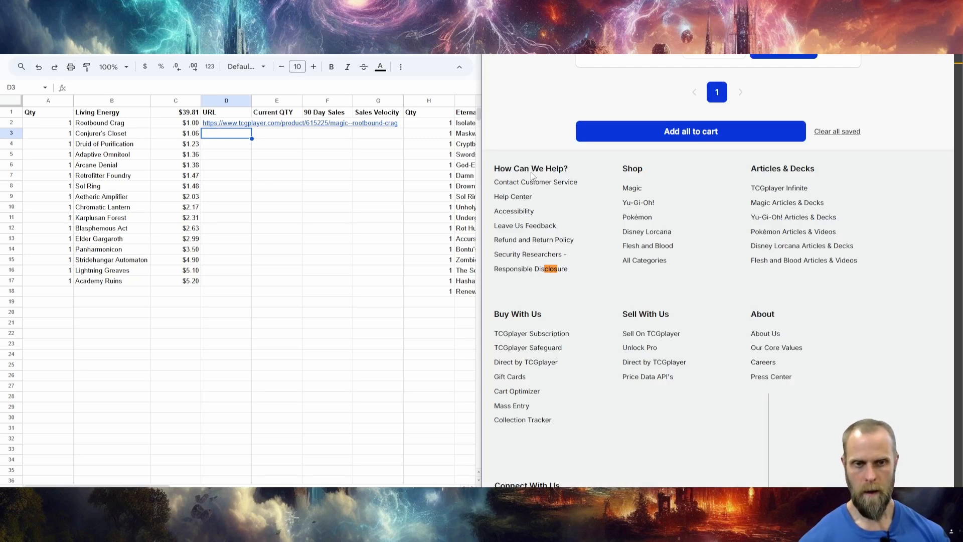
{"action": "type", "text": "et"}
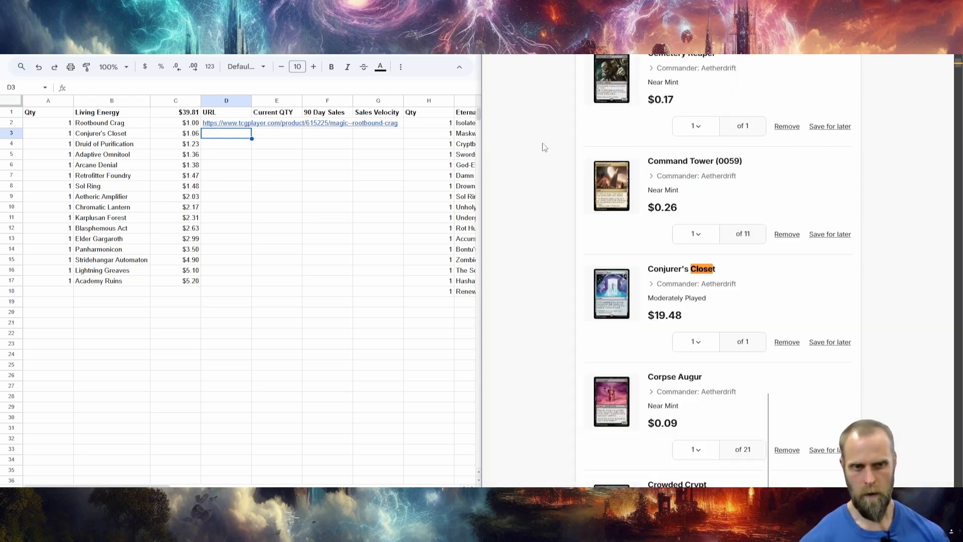
{"action": "right_click", "coordinate": [683, 274]}
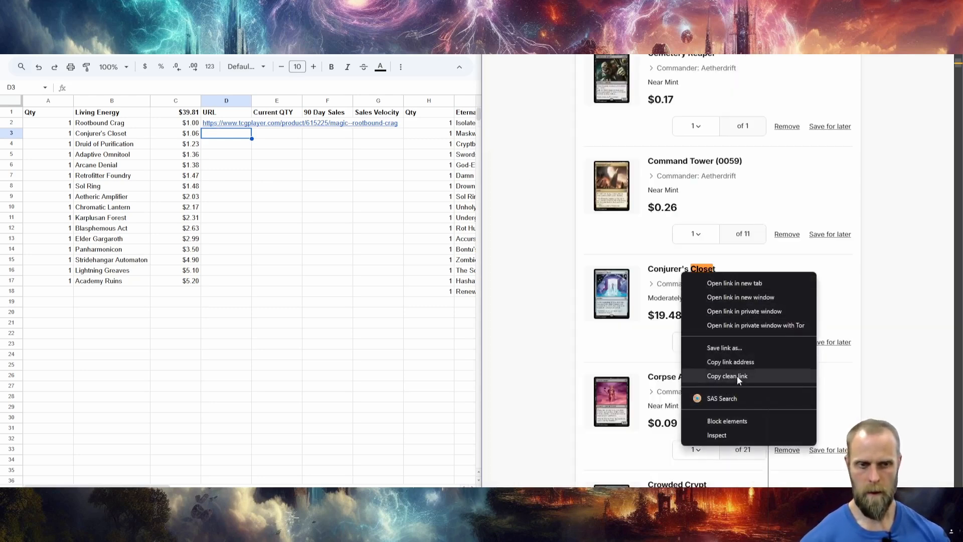
{"action": "left_click", "coordinate": [733, 363]}
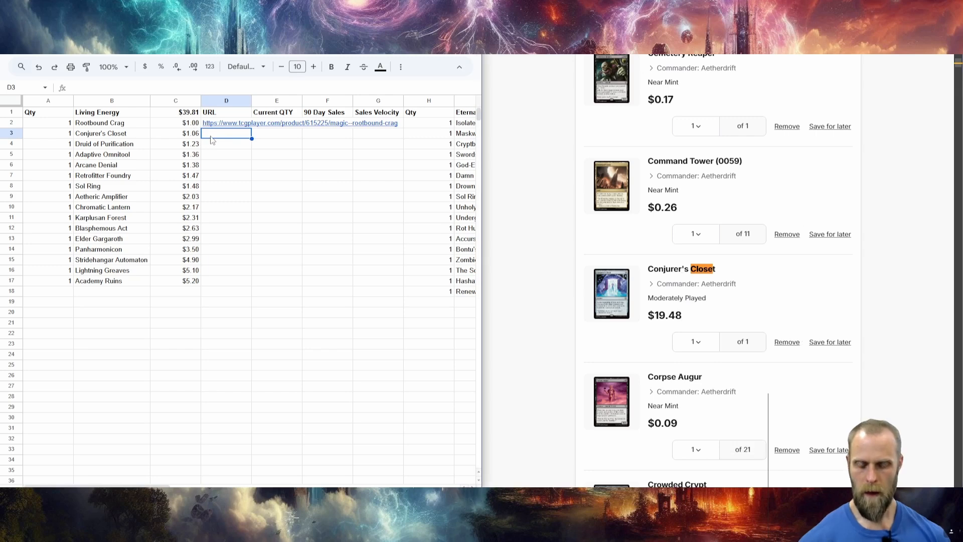
{"action": "key", "text": "ctrl+v"}
{"action": "key", "text": "Down"}
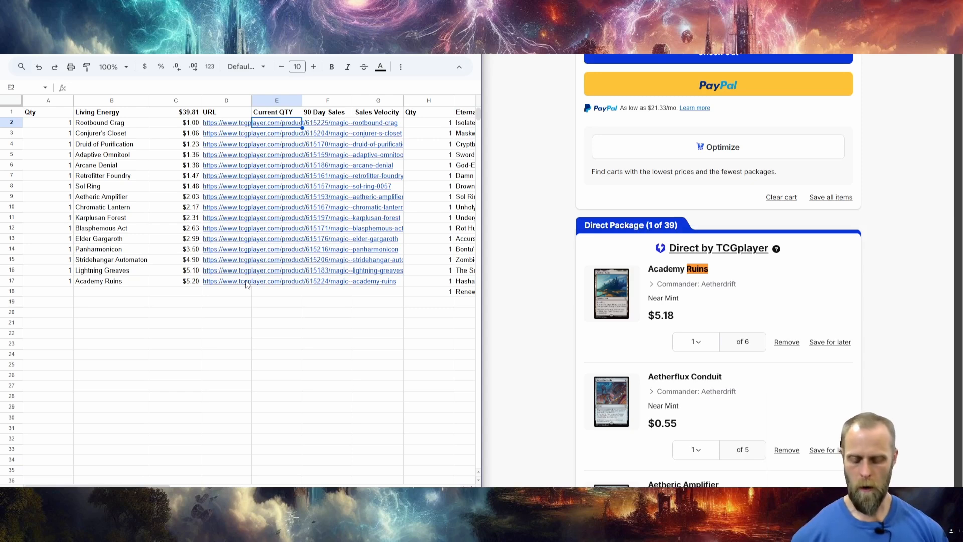
Paste =index(IMPORTHTML(D2,"table",4),2,2) into E2 and strip the INDEX wrapper, leaving =IMPORTHTML(D2,"table",4).
{"action": "key", "text": "ctrl+v"}
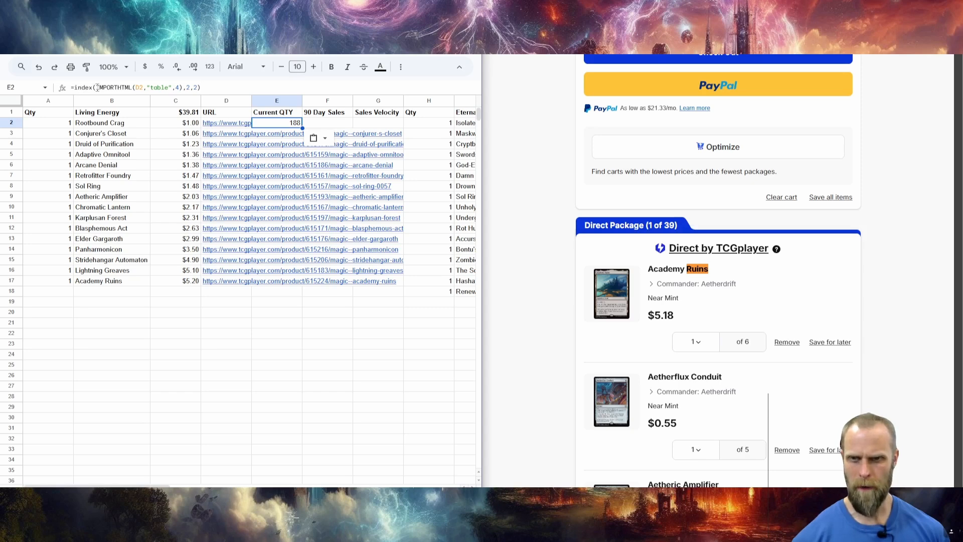
{"action": "left_click_drag", "start_coordinate": [97, 87], "coordinate": [75, 90]}
{"action": "key", "text": "BackSpace"}
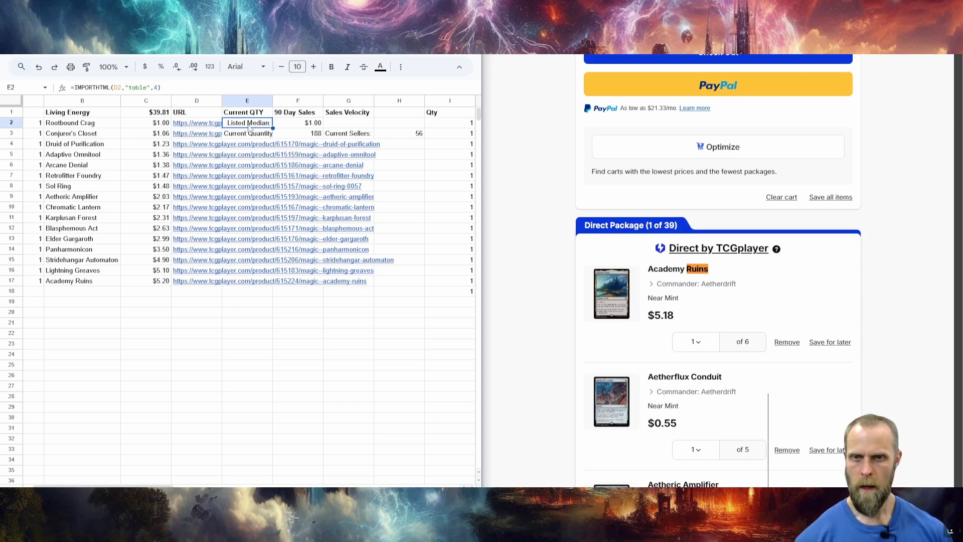
Examine the table number argument in E2's IMPORTHTML formula and the imported table values around it.
{"action": "left_click", "coordinate": [149, 87]}
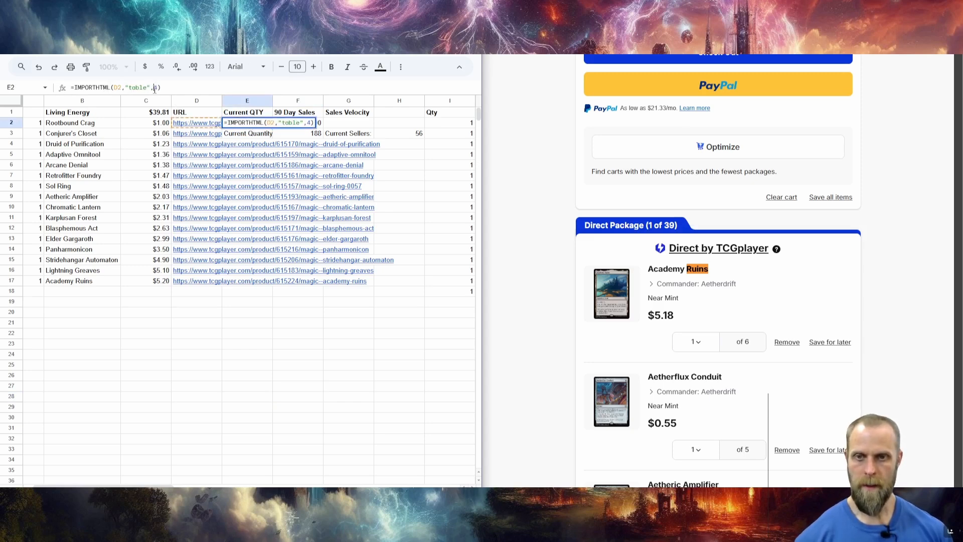
{"action": "double_click", "coordinate": [156, 88]}
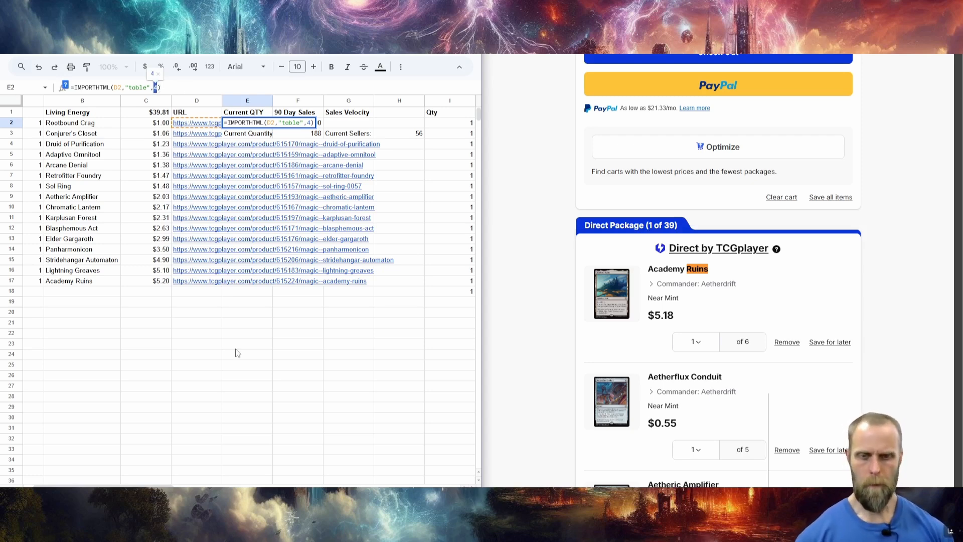
{"action": "key", "text": "Return"}
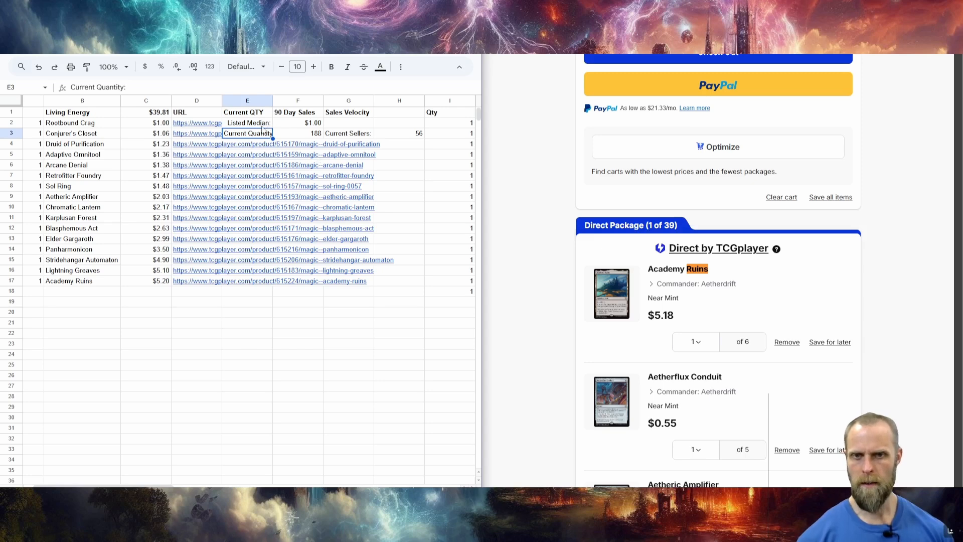
{"action": "left_click", "coordinate": [294, 126]}
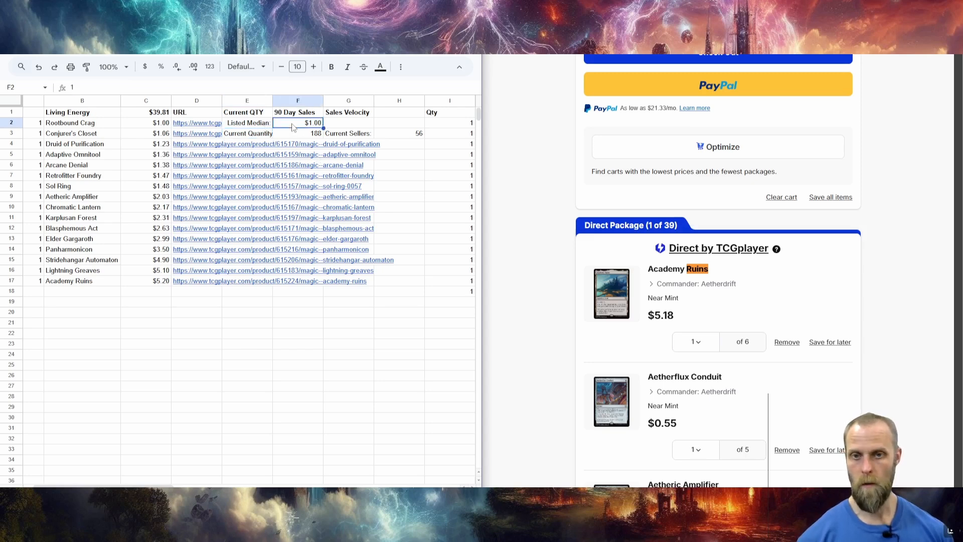
Examine the current quantity and current sellers entries in the table imported by E2's formula.
{"action": "left_click", "coordinate": [254, 135]}
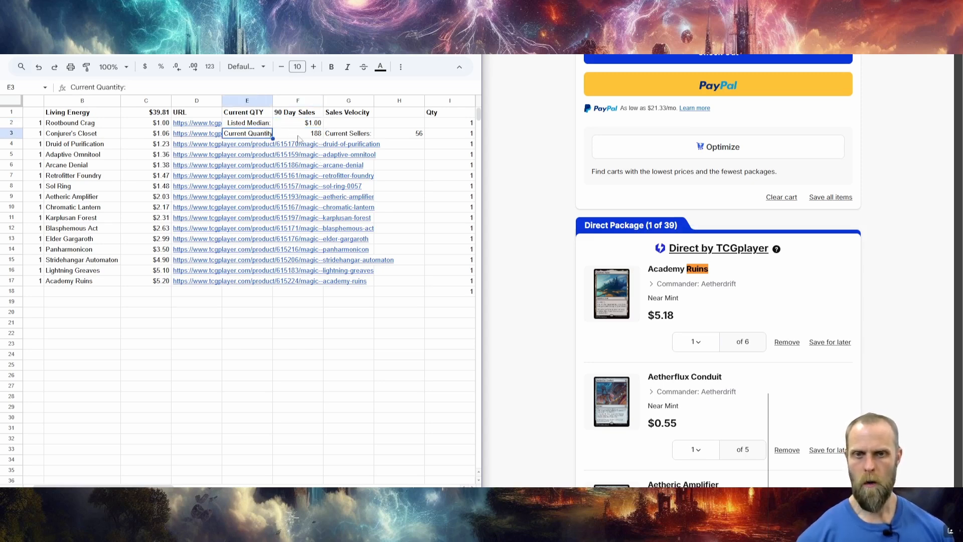
{"action": "left_click", "coordinate": [298, 136]}
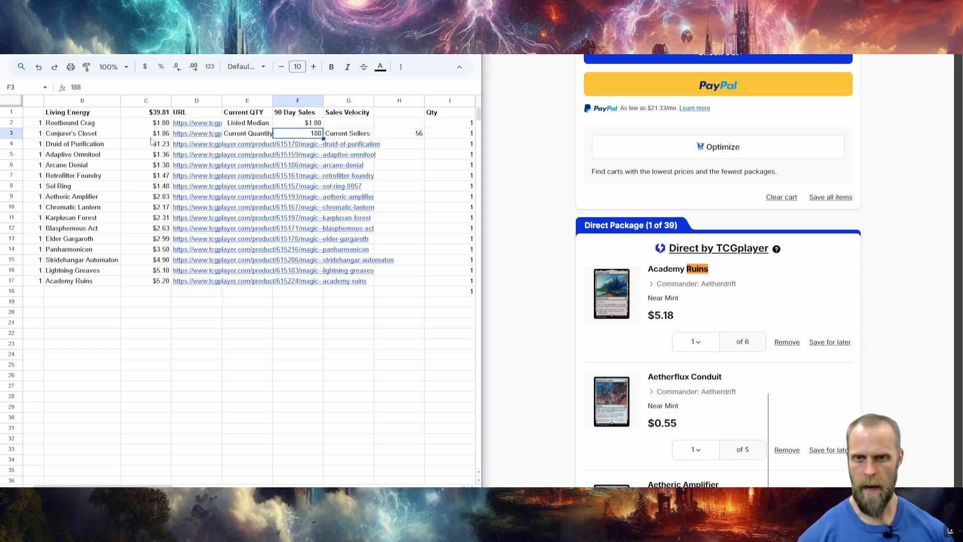
{"action": "left_click", "coordinate": [342, 136]}
{"action": "left_click", "coordinate": [400, 135]}
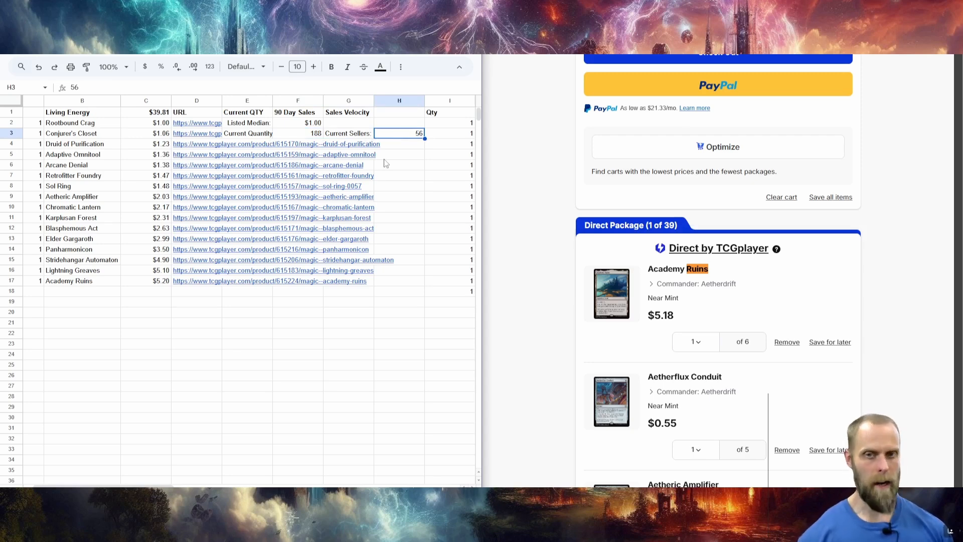
Paste =index(IMPORTHTML(D2,"table",4),2,2) back into E2 as Rootbound Crag's current quantity formula.
{"action": "left_click", "coordinate": [248, 125]}
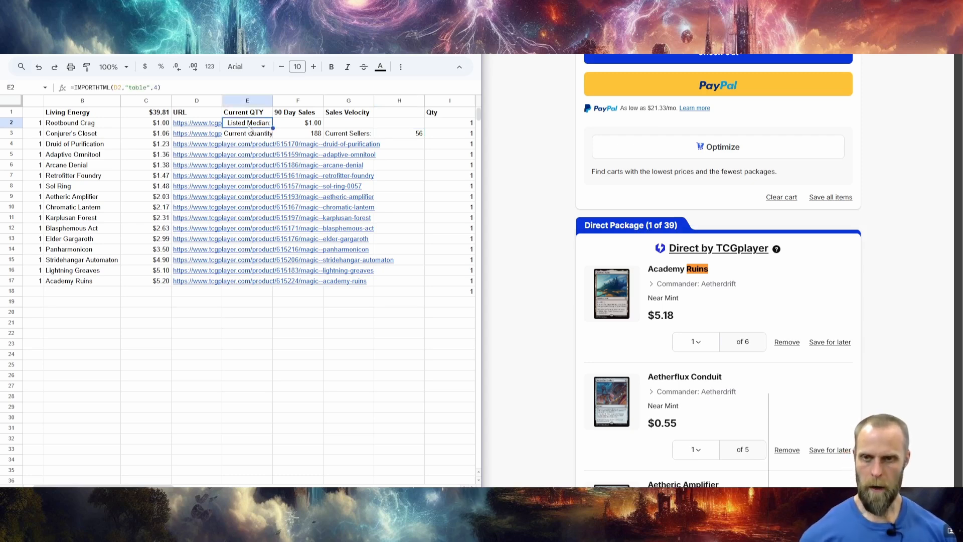
{"action": "type", "text": "=index(IMPORTHTML(D2,\"table\",4),2,2)"}
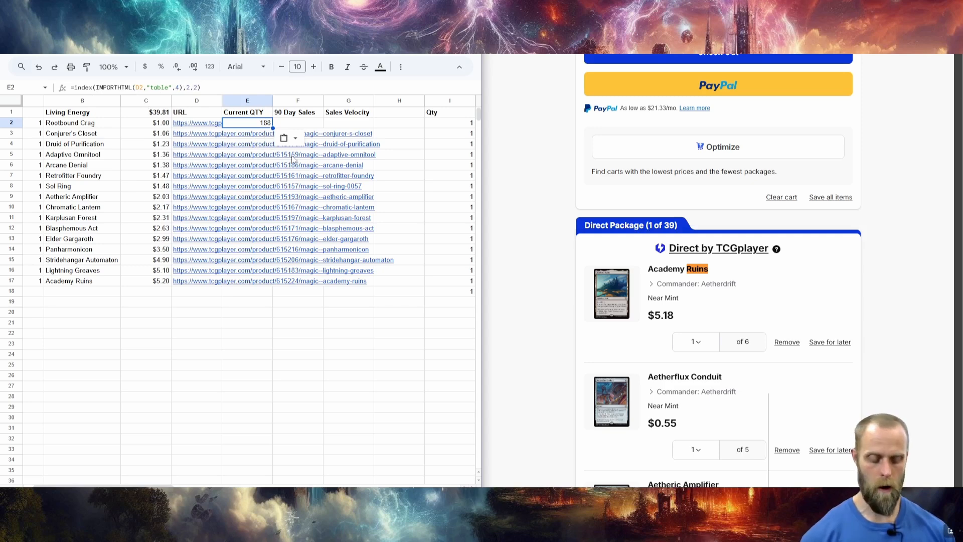
{"action": "key", "text": "F2"}
{"action": "key", "text": "Escape"}
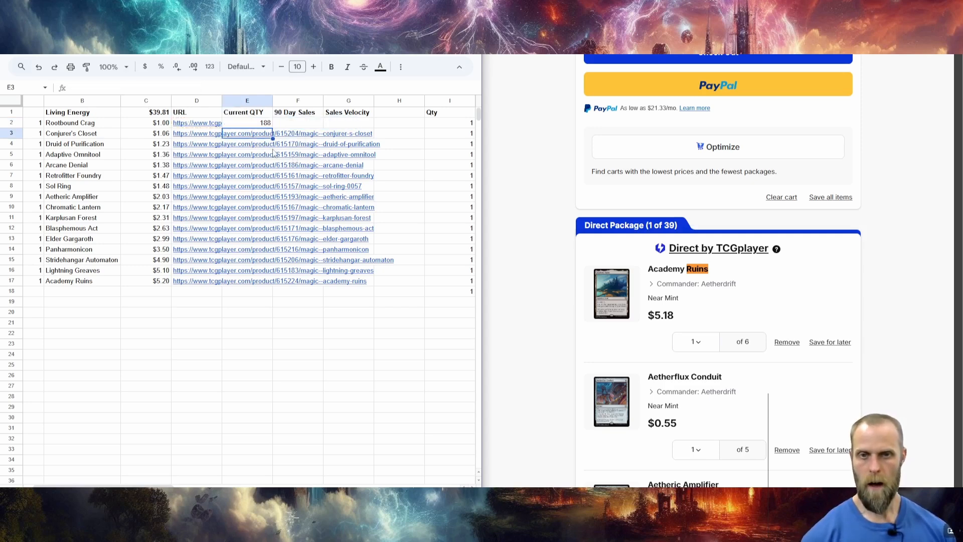
Delete the empty column H between the Living Energy and Eternal Might tables.
{"action": "left_click", "coordinate": [396, 100]}
{"action": "right_click", "coordinate": [396, 101]}
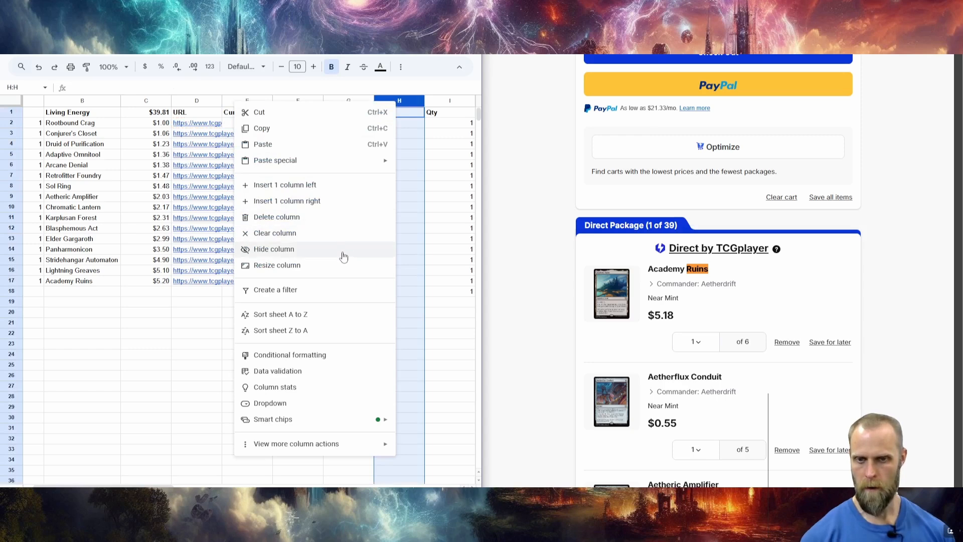
{"action": "left_click", "coordinate": [337, 217]}
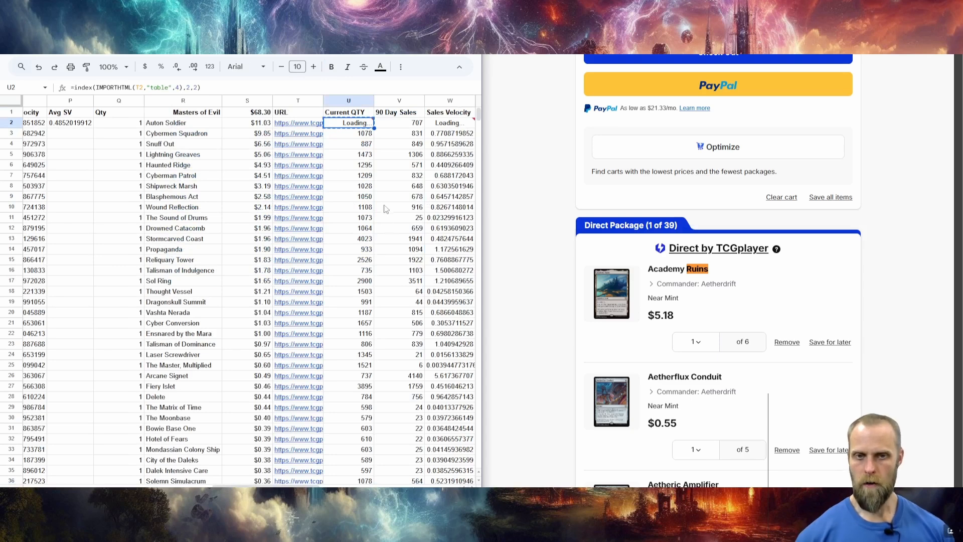
Copy the quantity, 90-day sales and sales velocity formulas from U2:W2 of the Masters of Evil table into E2:G2.
{"action": "left_click", "coordinate": [400, 126]}
{"action": "left_click", "coordinate": [429, 127]}
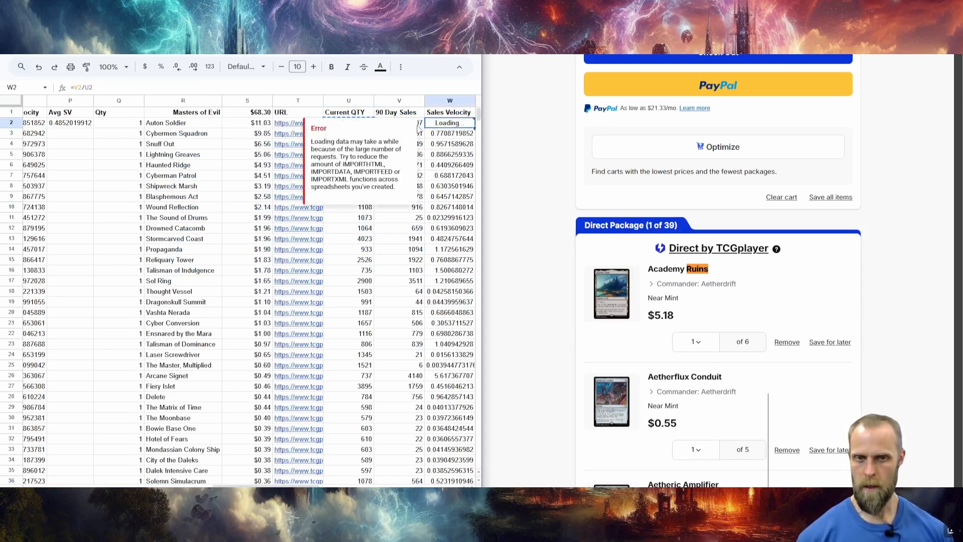
{"action": "left_click", "coordinate": [402, 88]}
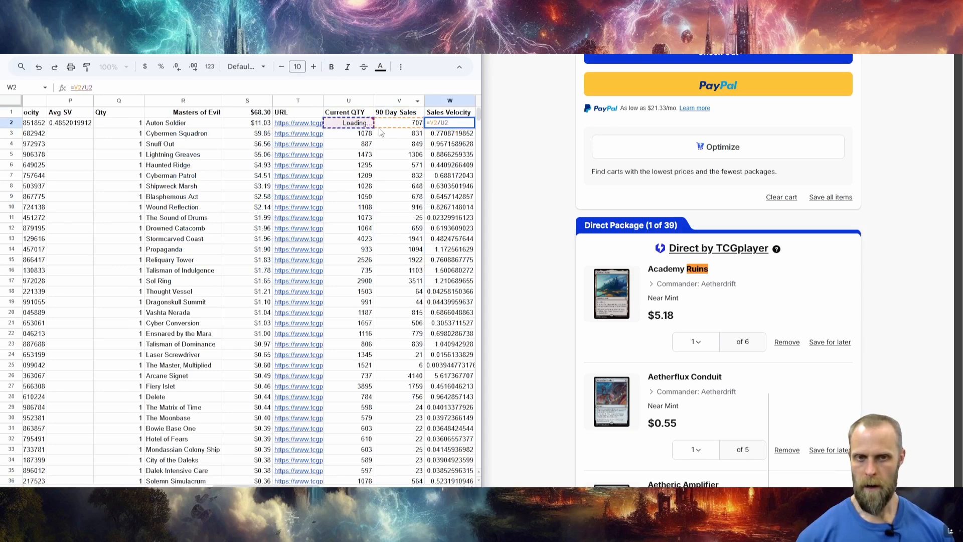
{"action": "key", "text": "Return"}
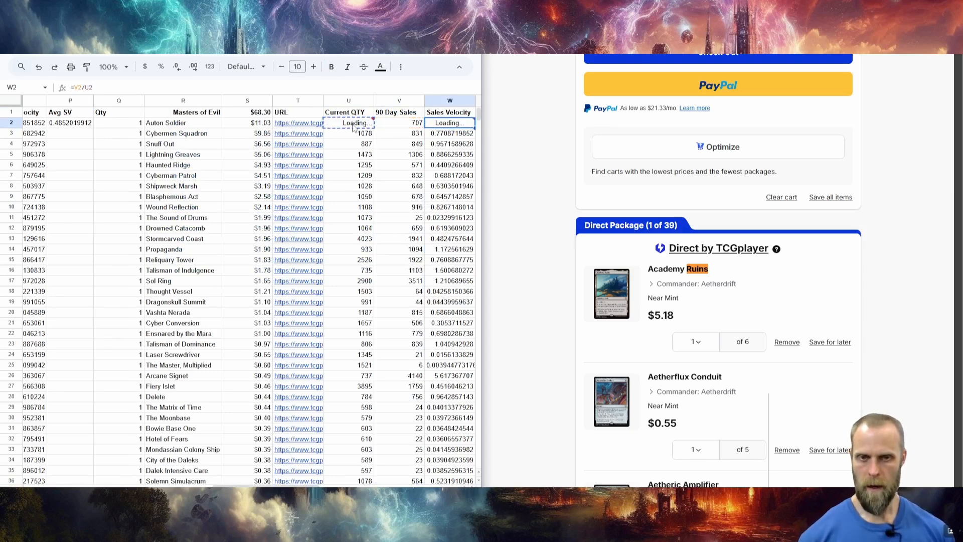
{"action": "left_click_drag", "start_coordinate": [354, 124], "coordinate": [434, 128]}
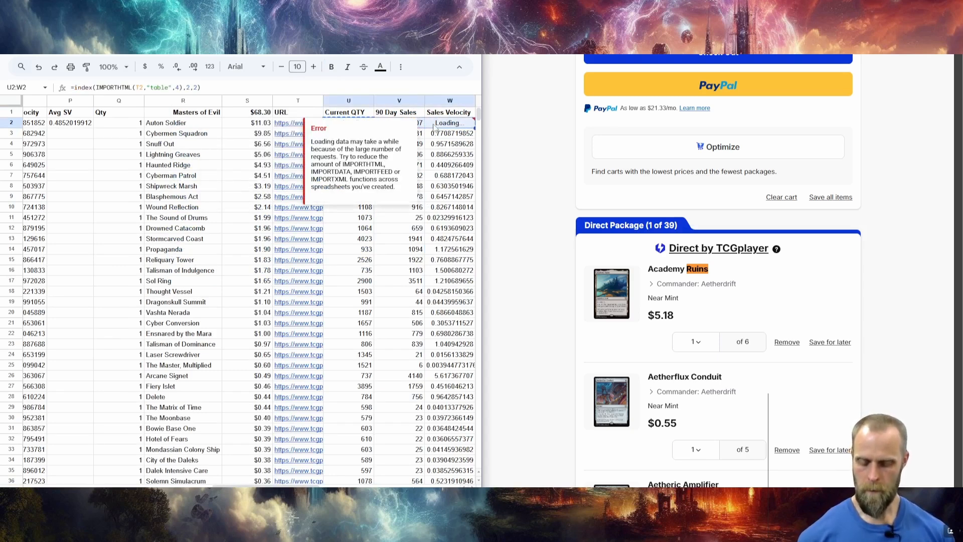
{"action": "left_click", "coordinate": [291, 494]}
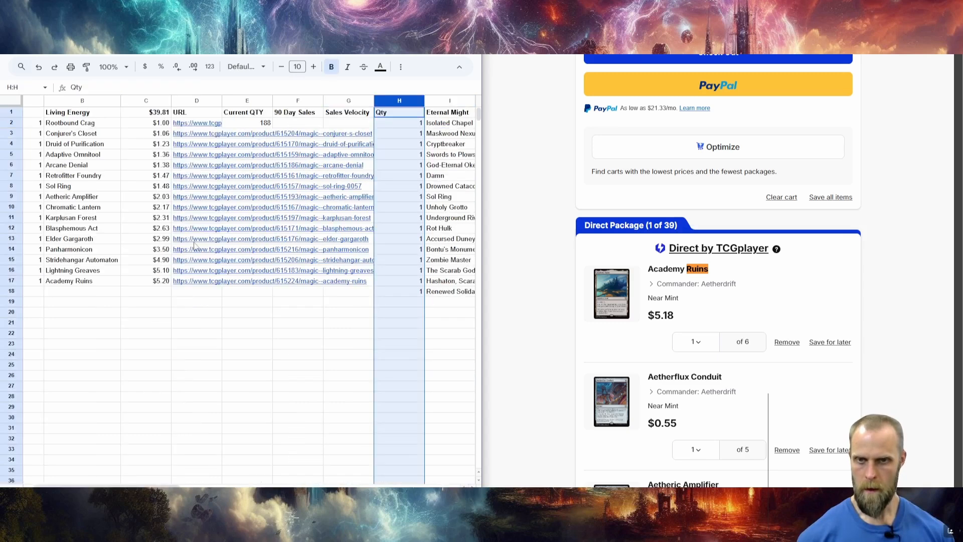
{"action": "left_click", "coordinate": [252, 127]}
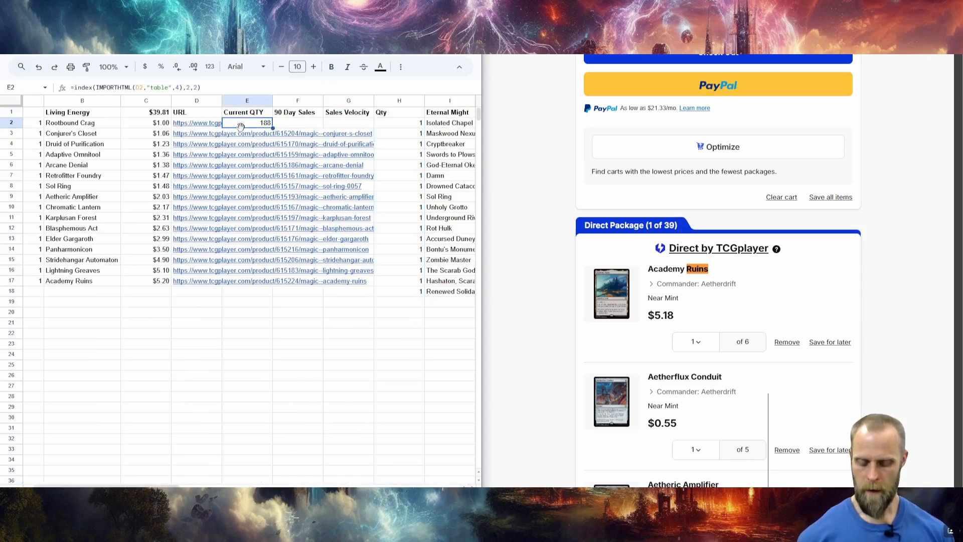
{"action": "key", "text": "shift+Right"}
{"action": "key", "text": "shift+Right"}
{"action": "key", "text": "ctrl+v"}
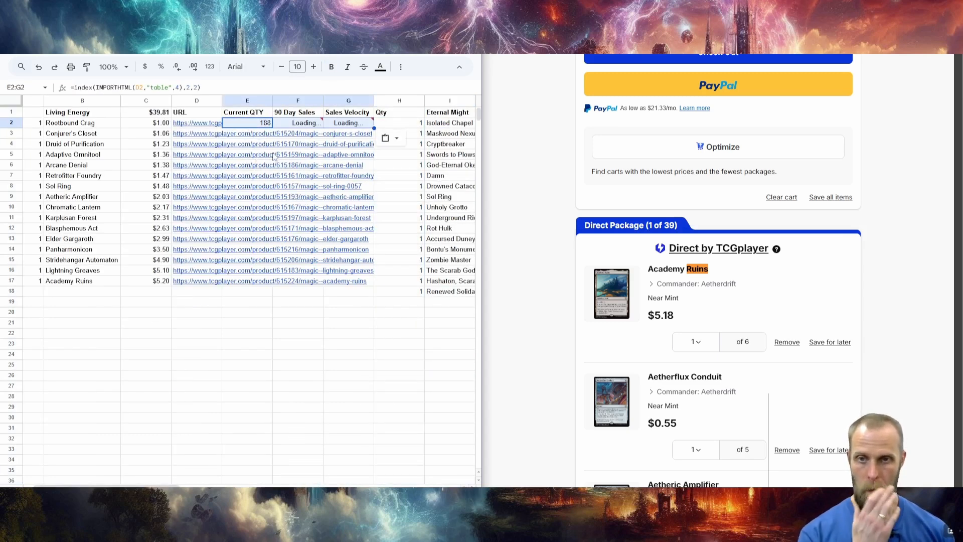
Check the D2 link reference inside E2's IMPORTHTML formula.
{"action": "left_click", "coordinate": [135, 88]}
{"action": "double_click", "coordinate": [139, 88]}
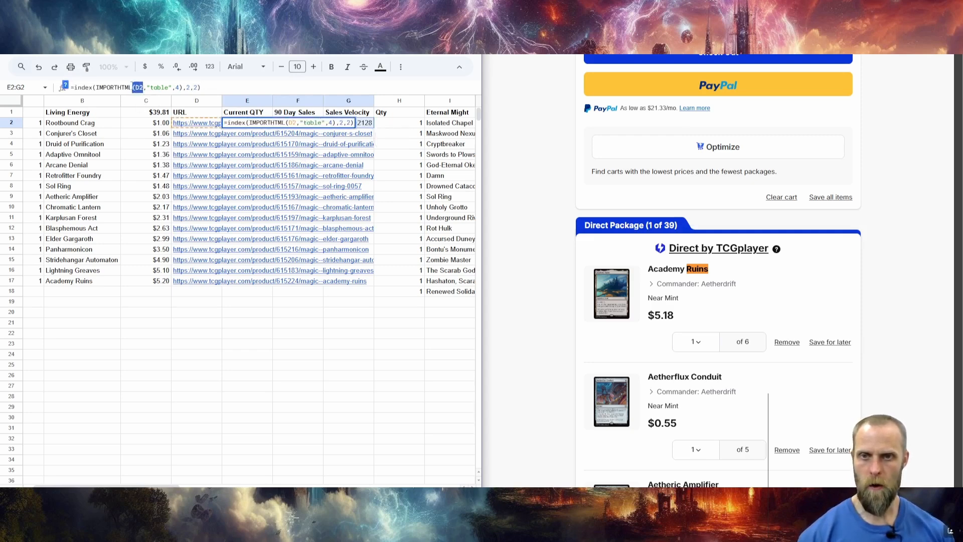
{"action": "mouse_move", "coordinate": [189, 127]}
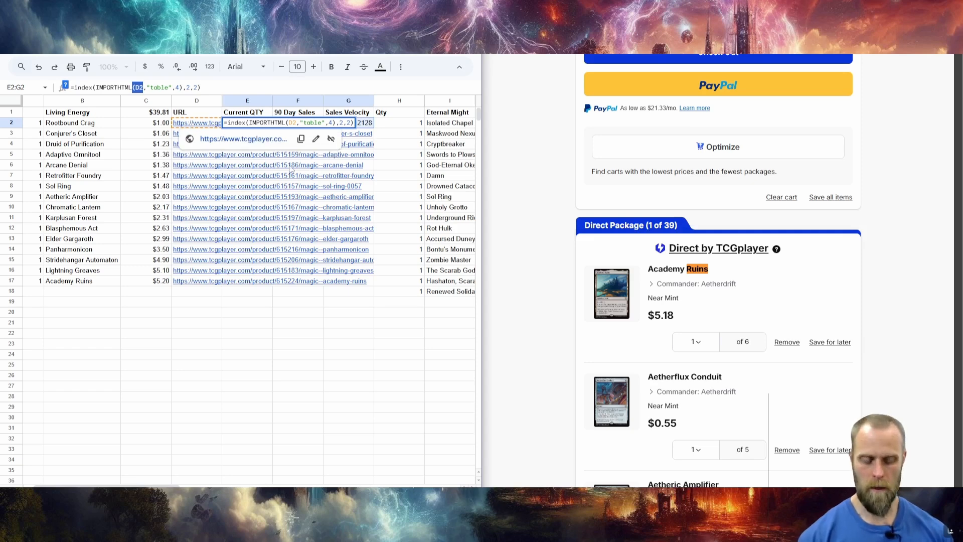
{"action": "key", "text": "Return"}
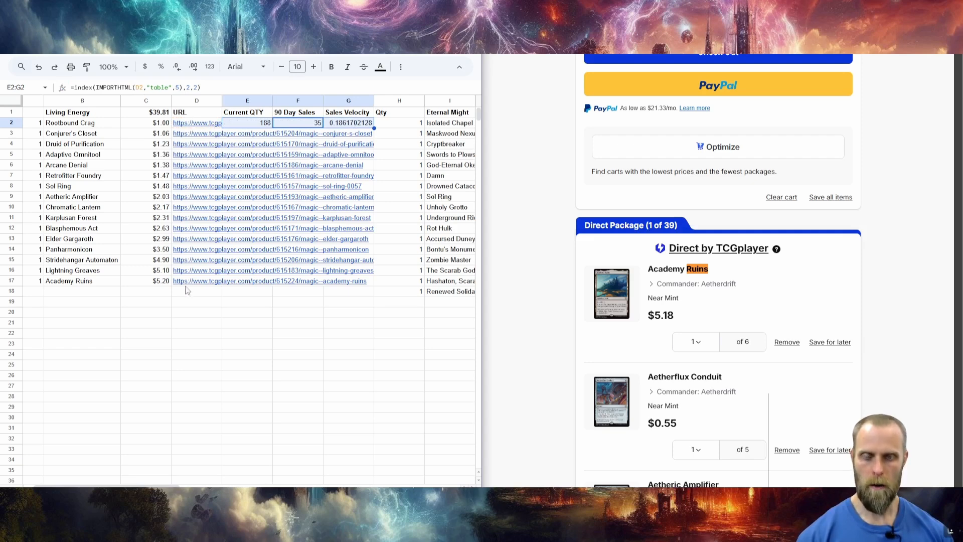
Fill the current quantity, 90-day sales and sales velocity formulas from E2:G2 down through row 17.
{"action": "mouse_move", "coordinate": [203, 190]}
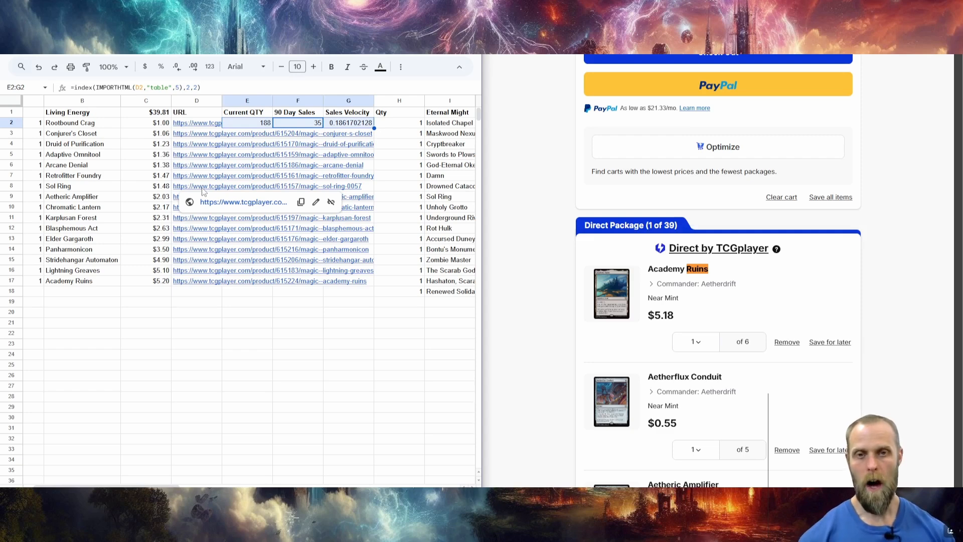
{"action": "left_click", "coordinate": [293, 126]}
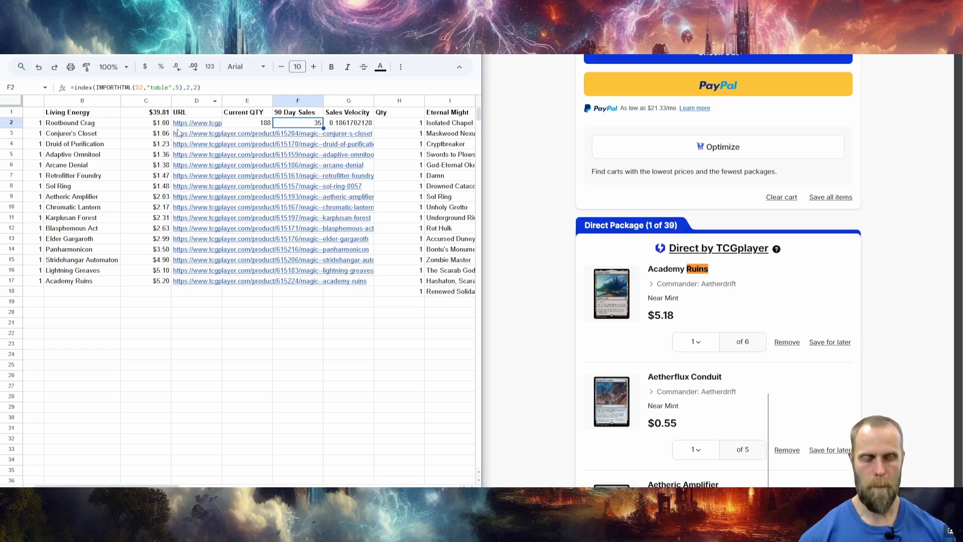
{"action": "mouse_move", "coordinate": [178, 132]}
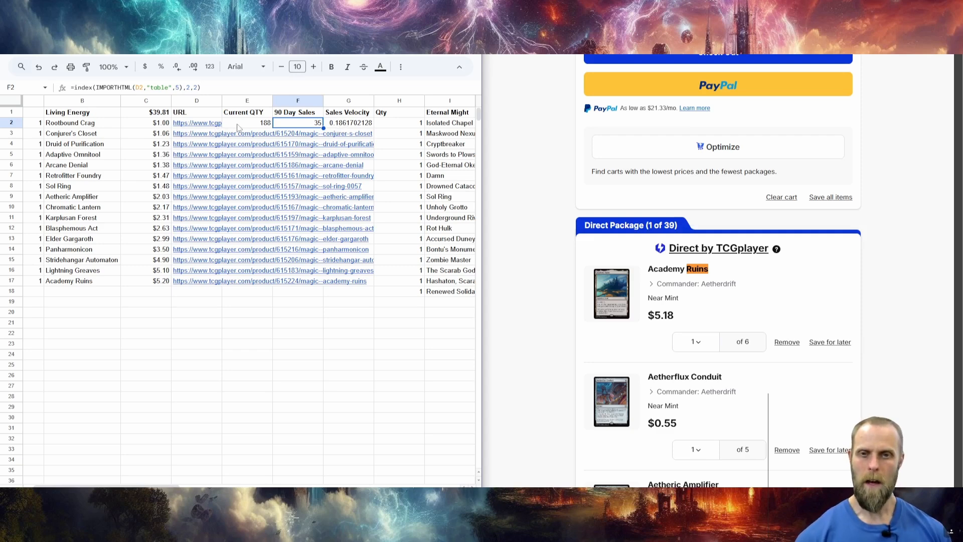
{"action": "left_click_drag", "start_coordinate": [236, 128], "coordinate": [371, 281]}
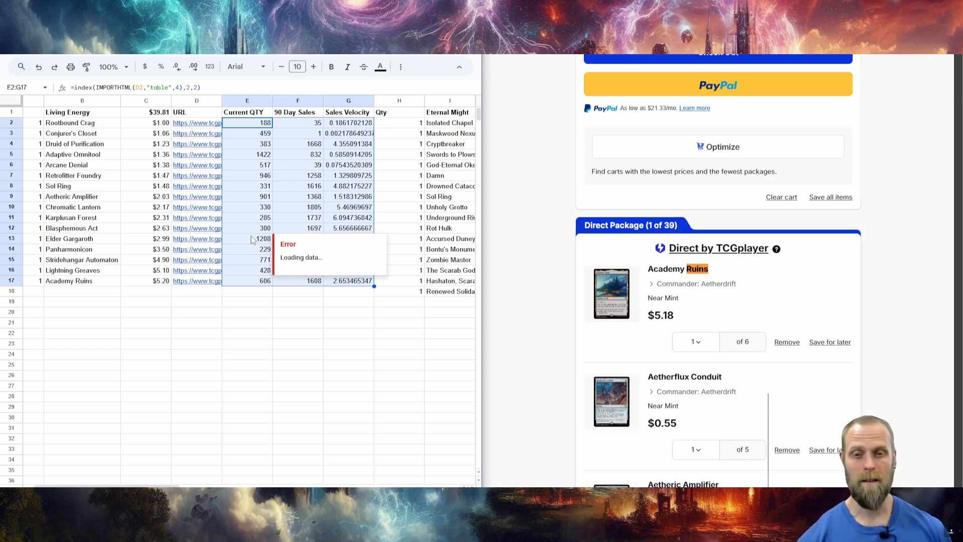
Examine the Living Energy cards' current quantities, 90-day sales and sales velocities, especially rows 4, 7 to 13 and Rootbound Crag's row.
{"action": "left_click", "coordinate": [297, 177]}
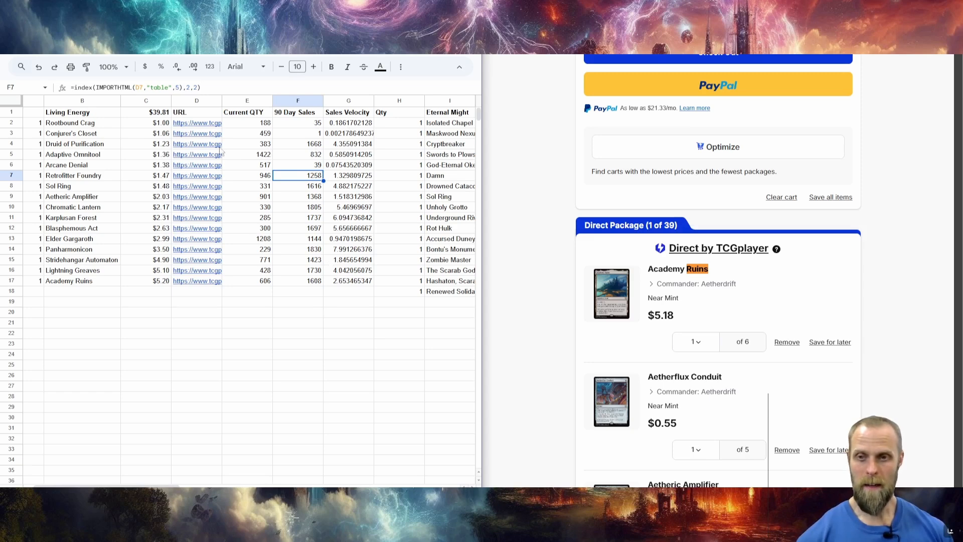
{"action": "left_click", "coordinate": [341, 147]}
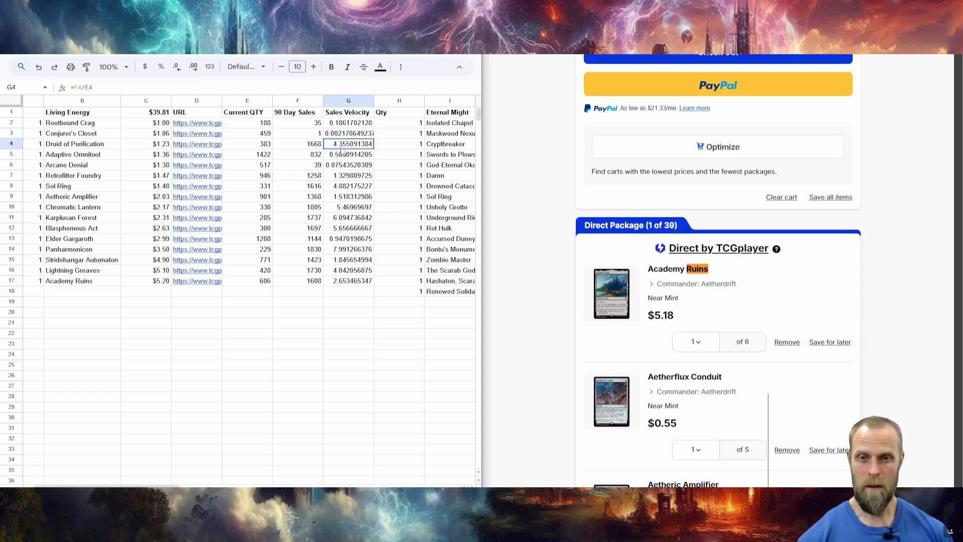
{"action": "left_click", "coordinate": [316, 147]}
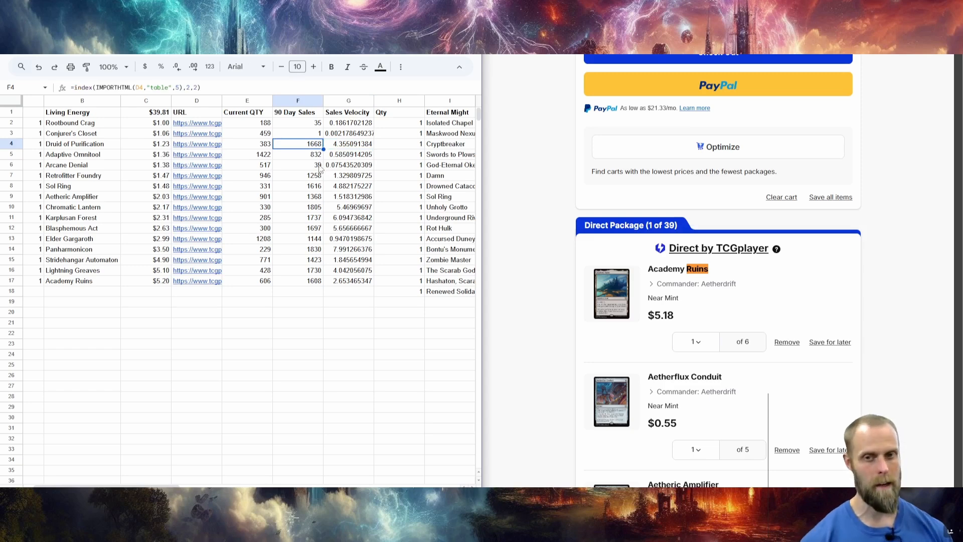
{"action": "left_click", "coordinate": [259, 146]}
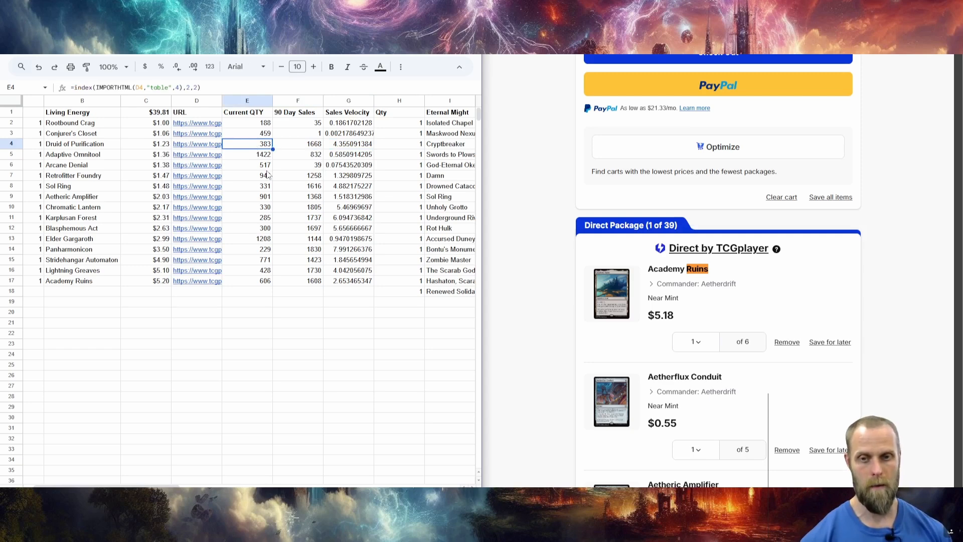
{"action": "left_click", "coordinate": [335, 177]}
{"action": "left_click", "coordinate": [336, 187]}
{"action": "left_click", "coordinate": [337, 197]}
{"action": "left_click", "coordinate": [337, 209]}
{"action": "left_click", "coordinate": [338, 219]}
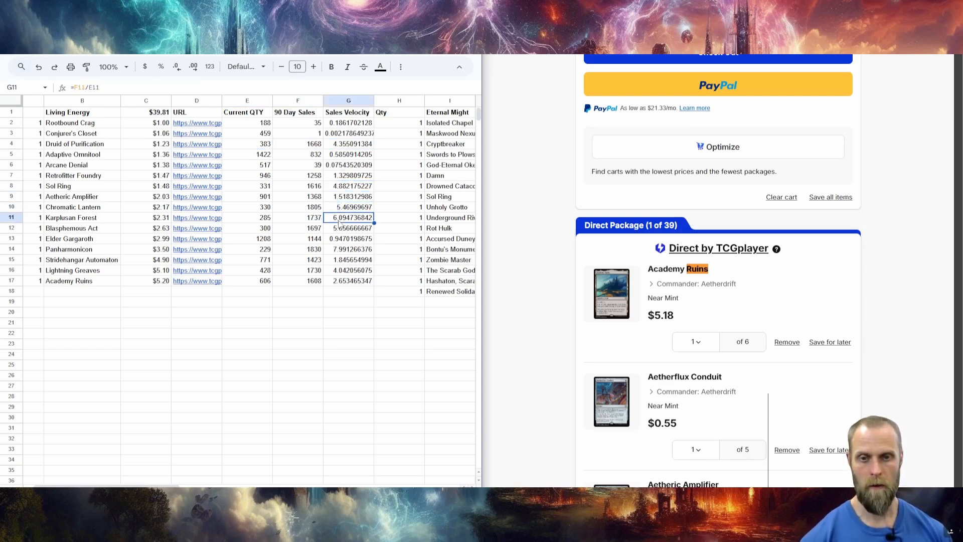
{"action": "left_click", "coordinate": [340, 230]}
{"action": "left_click", "coordinate": [341, 239]}
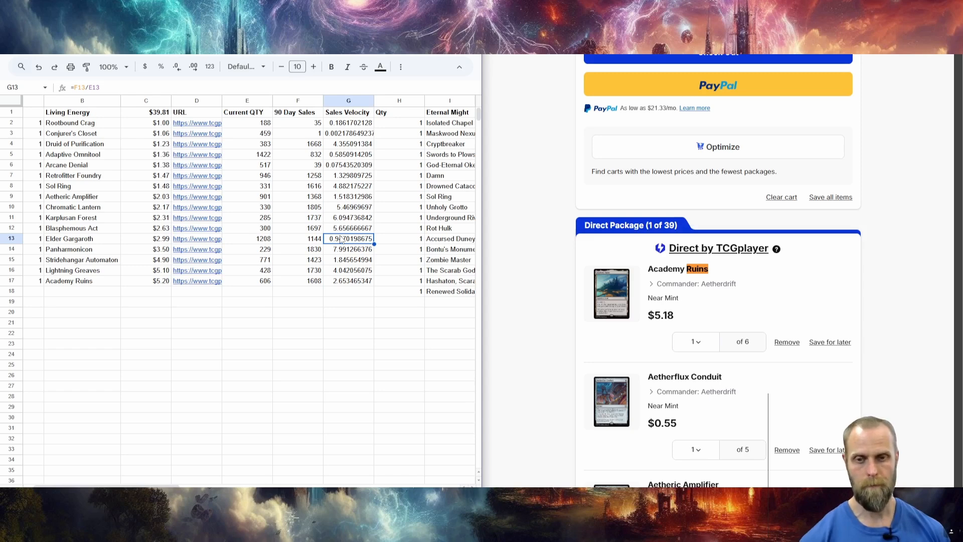
{"action": "left_click", "coordinate": [256, 126]}
{"action": "left_click", "coordinate": [309, 125]}
{"action": "left_click", "coordinate": [344, 126]}
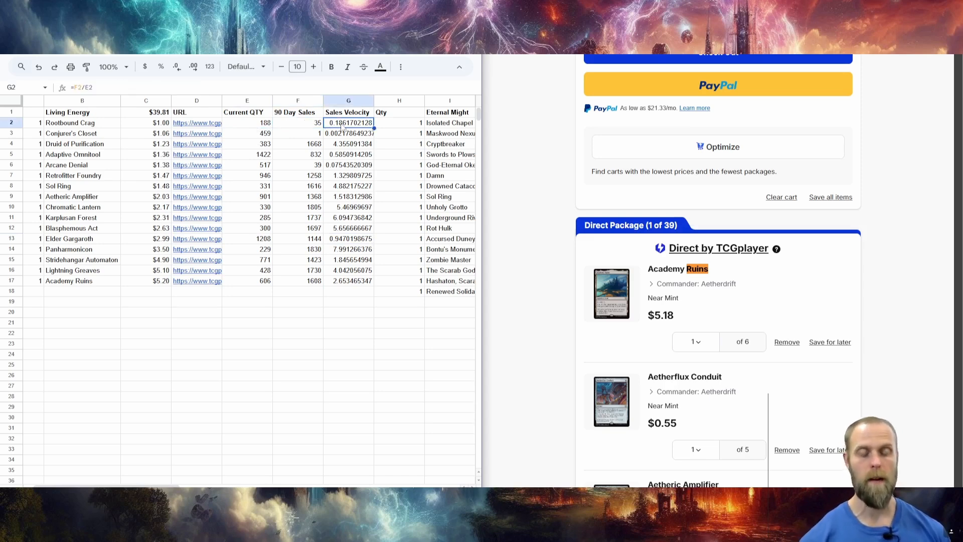
Copy the Living Energy quantity, 90-day sales and sales velocity formulas in E2:G17.
{"action": "left_click", "coordinate": [248, 125]}
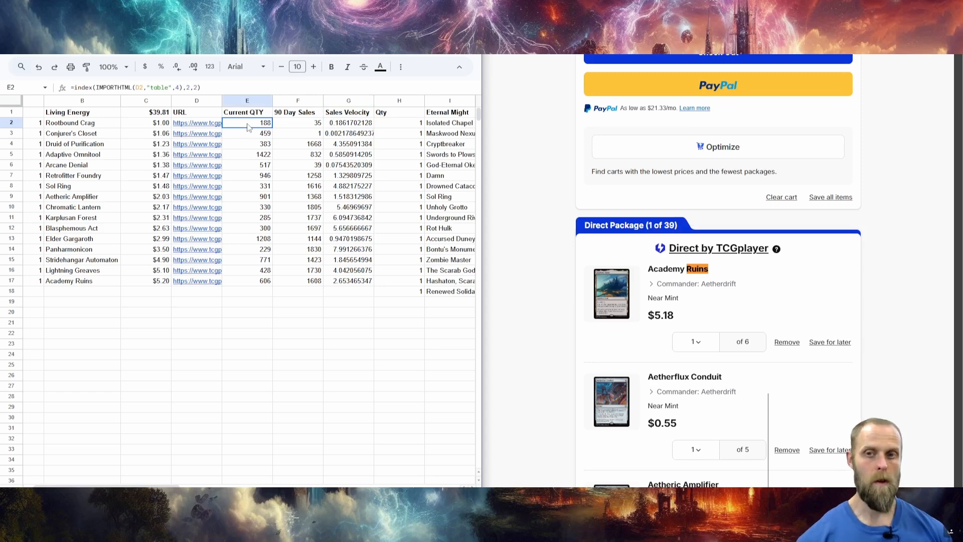
{"action": "left_click_drag", "start_coordinate": [249, 127], "coordinate": [332, 282]}
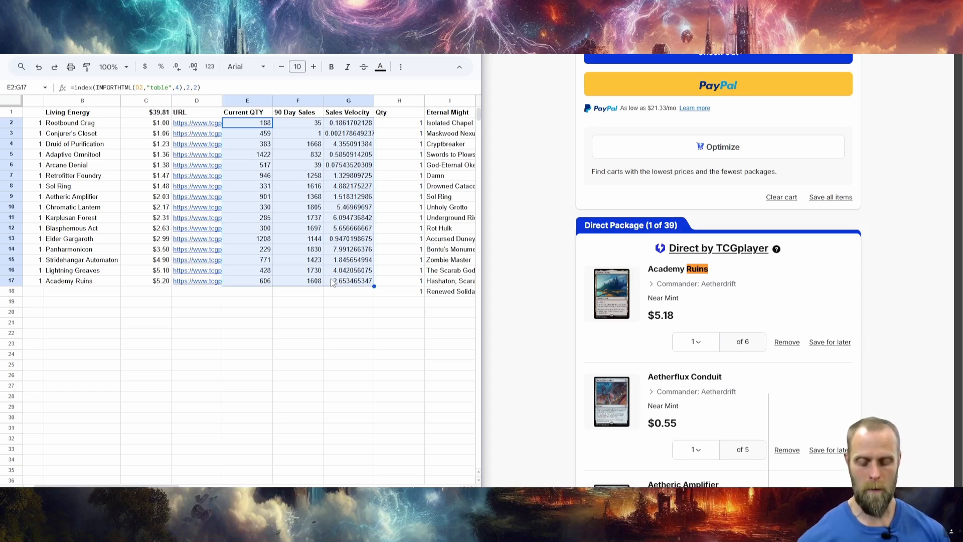
{"action": "key", "text": "ctrl+c"}
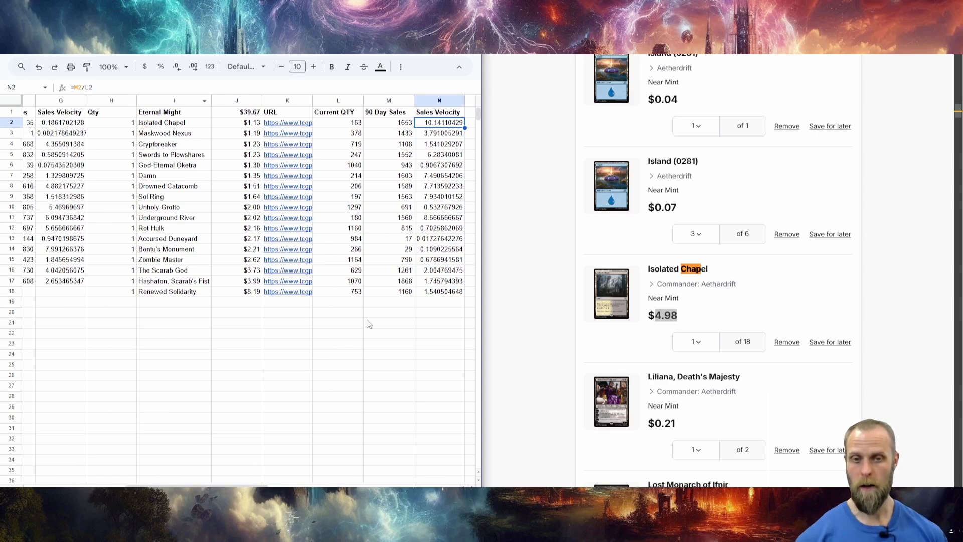
Compare the prices, quantities, 90-day sales and sales velocities of the Living Energy and Eternal Might tables.
{"action": "left_click_drag", "start_coordinate": [251, 486], "coordinate": [292, 486]}
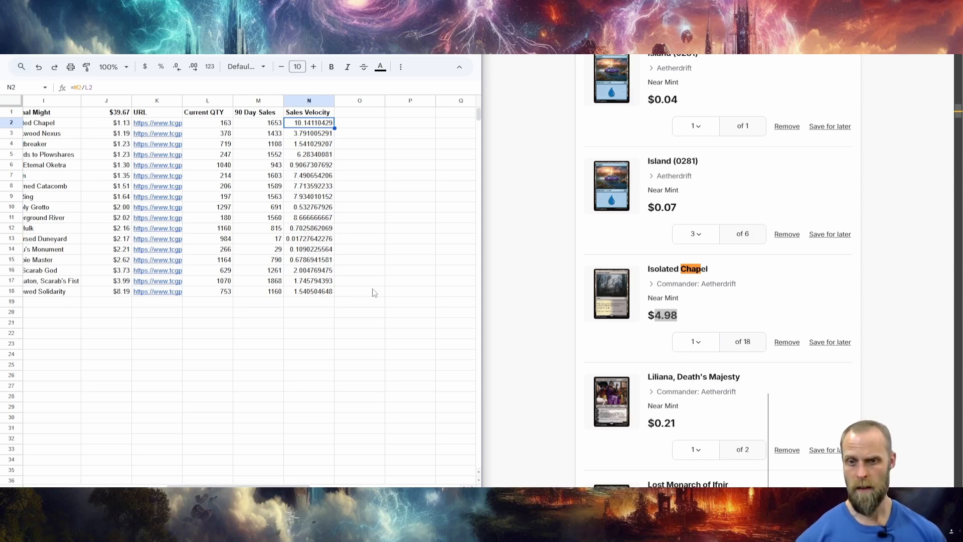
{"action": "scroll", "coordinate": [296, 481], "scroll_direction": "left", "scroll_amount": 3}
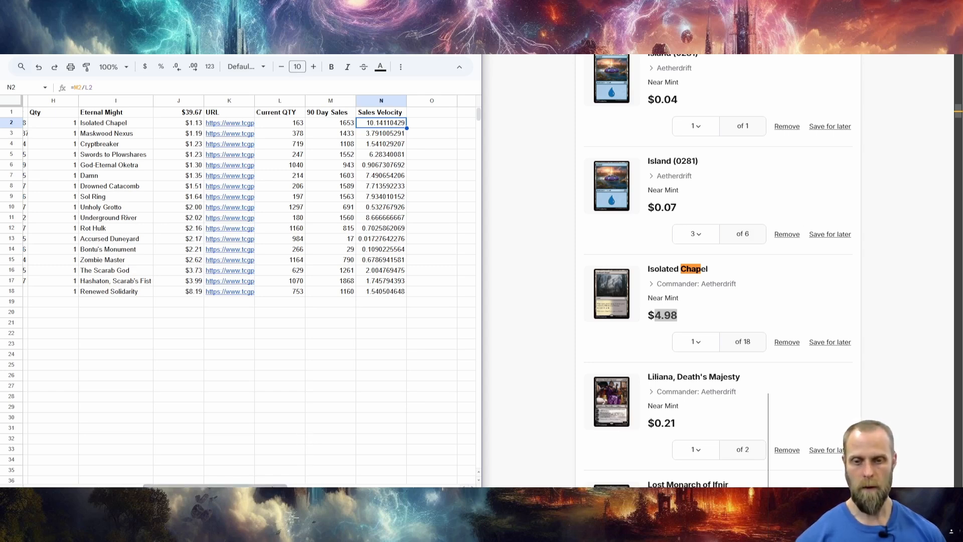
{"action": "left_click_drag", "start_coordinate": [273, 487], "coordinate": [151, 485]}
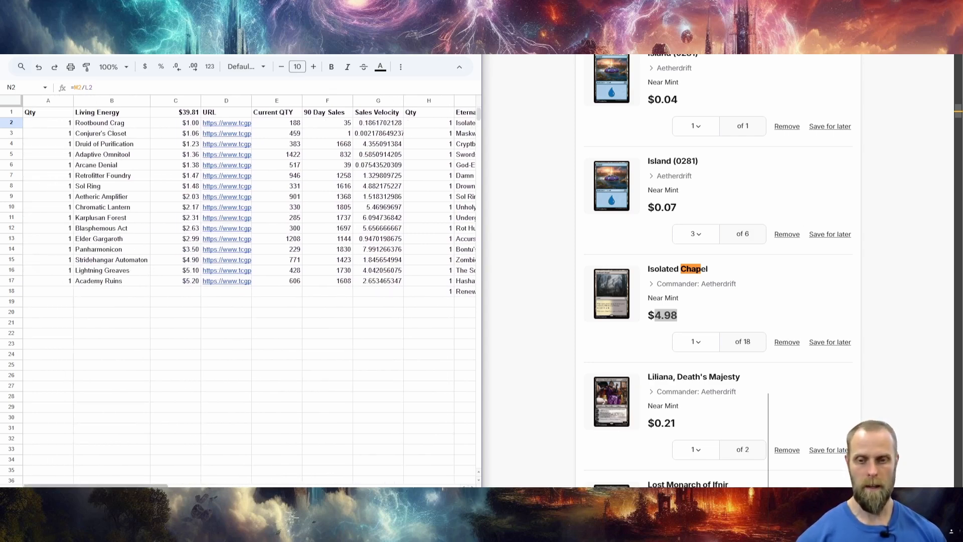
{"action": "scroll", "coordinate": [142, 184], "scroll_direction": "right", "scroll_amount": 4}
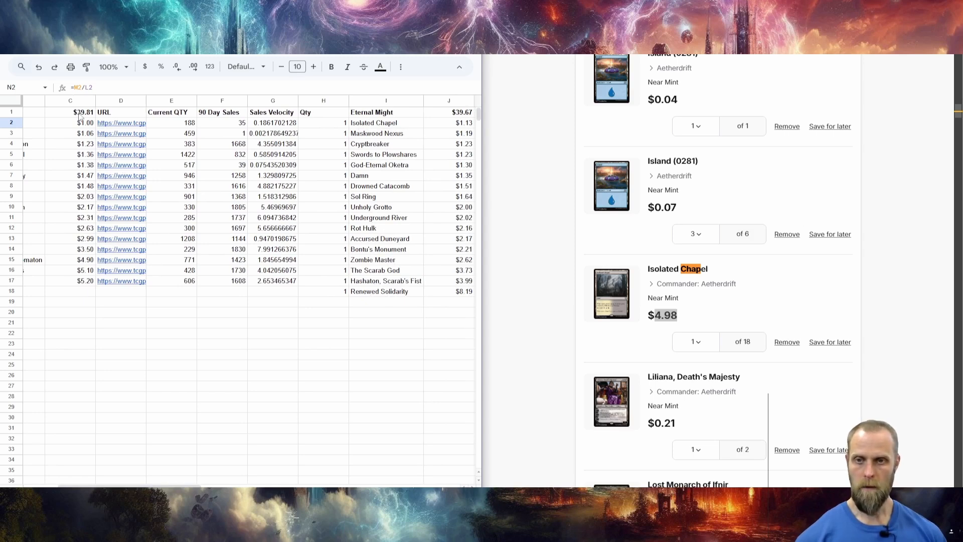
{"action": "left_click_drag", "start_coordinate": [178, 486], "coordinate": [186, 485]}
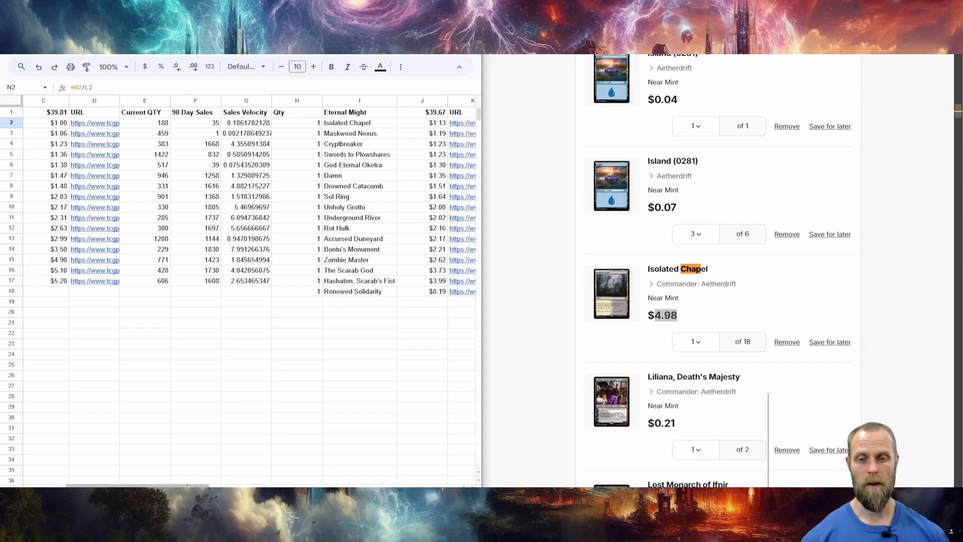
{"action": "left_click_drag", "start_coordinate": [187, 485], "coordinate": [294, 485]}
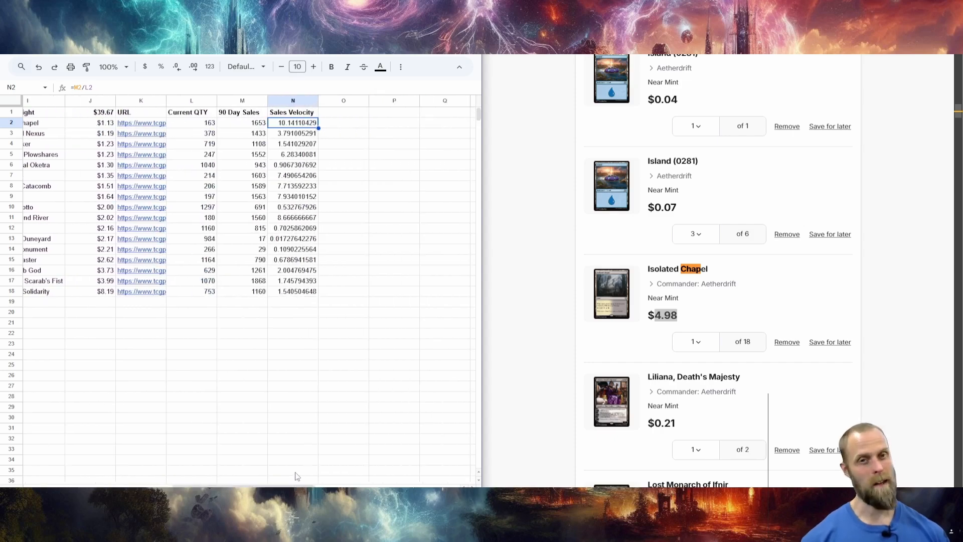